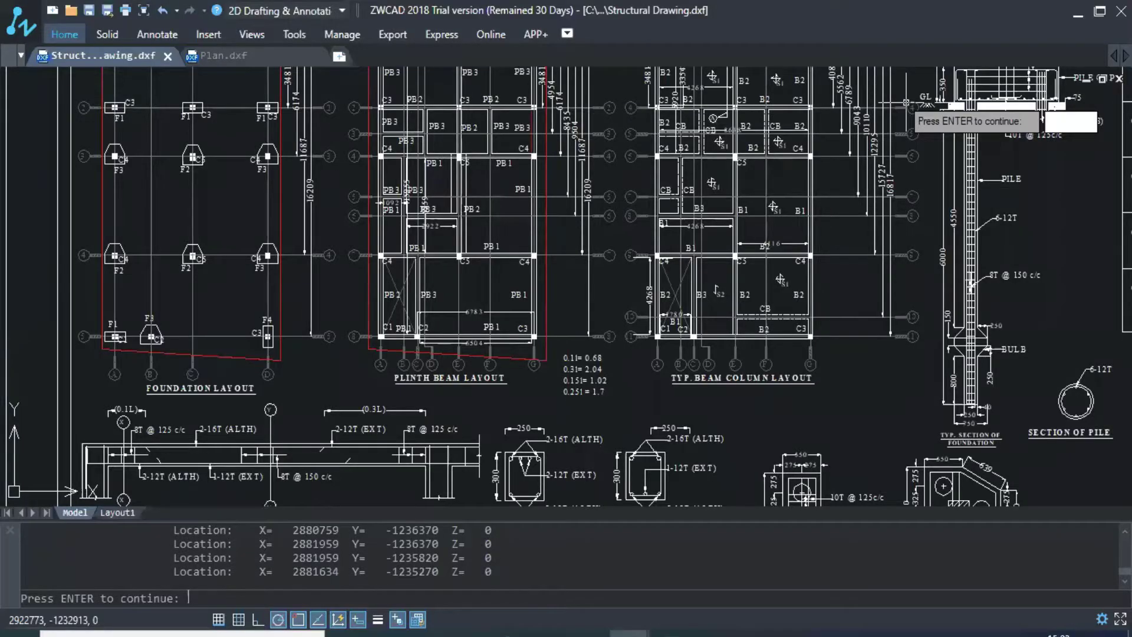
Examine the foundation layout, plinth beam layout and typical beam column layout, including their footing, beam and column marks.
{"action": "scroll", "coordinate": [925, 343], "scroll_direction": "down", "scroll_amount": 1}
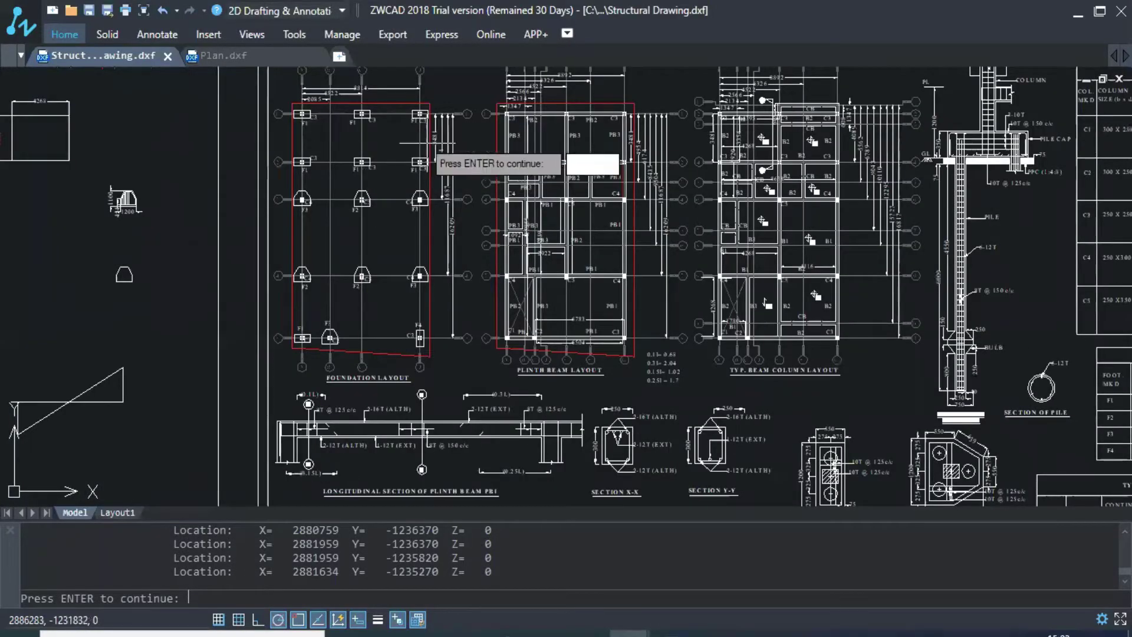
{"action": "scroll", "coordinate": [501, 241], "scroll_direction": "down", "scroll_amount": 4}
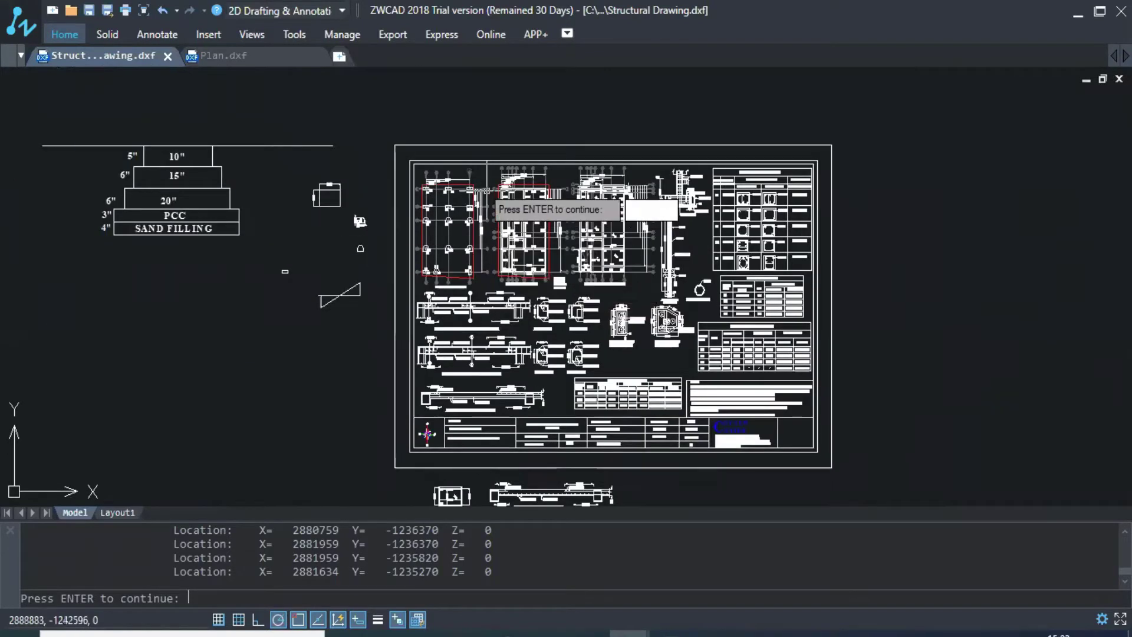
{"action": "scroll", "coordinate": [493, 300], "scroll_direction": "up", "scroll_amount": 2}
{"action": "scroll", "coordinate": [342, 380], "scroll_direction": "up", "scroll_amount": 5}
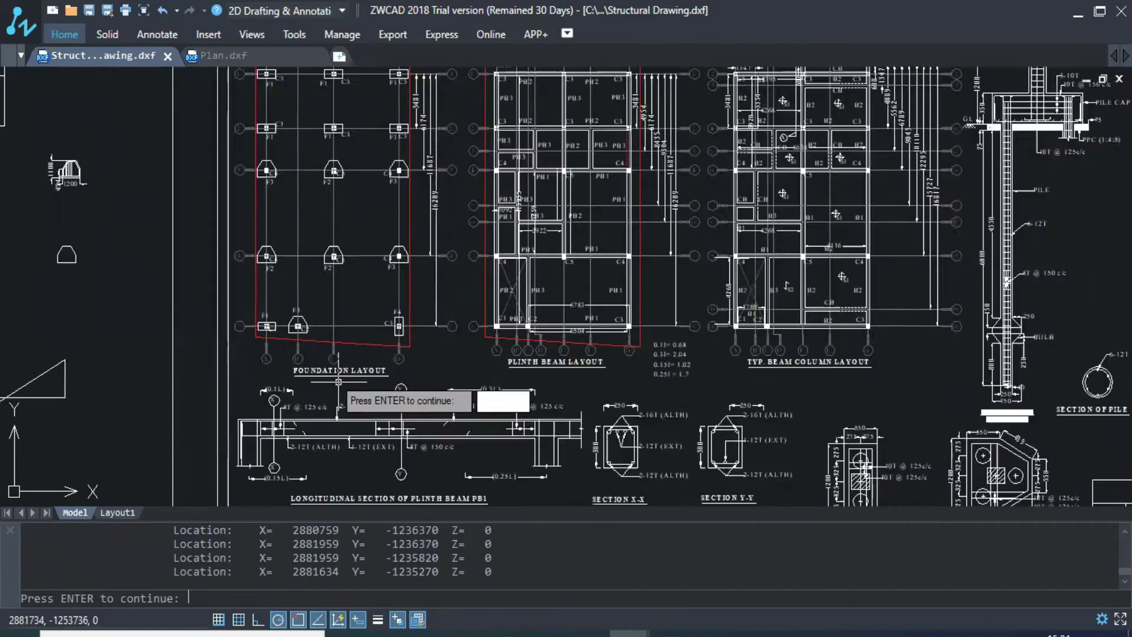
{"action": "scroll", "coordinate": [572, 204], "scroll_direction": "down", "scroll_amount": 1}
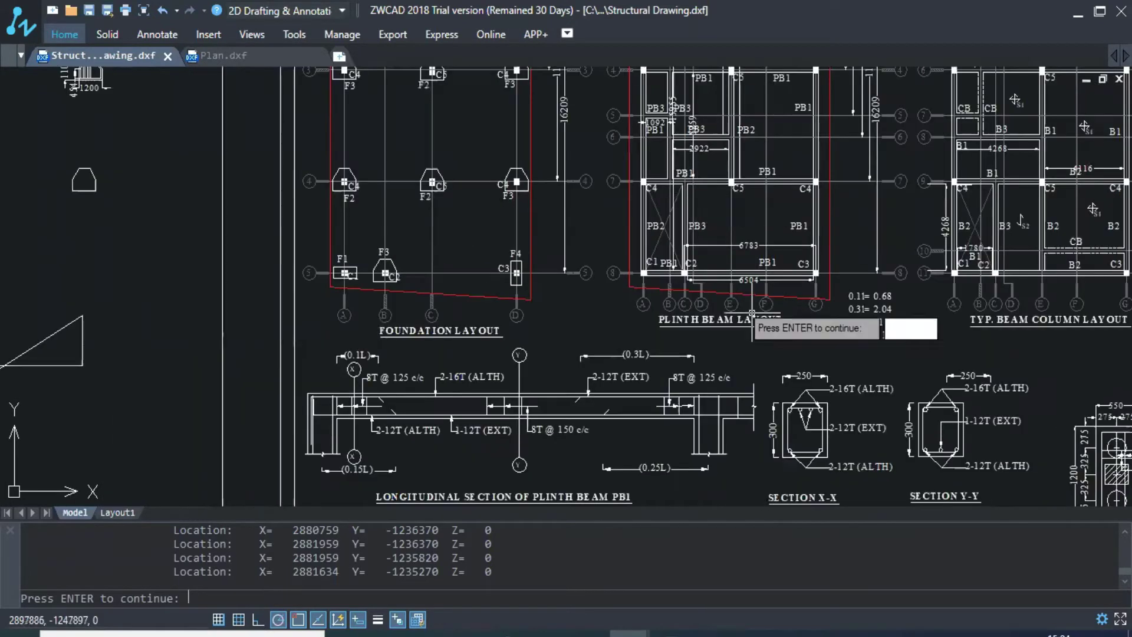
{"action": "scroll", "coordinate": [736, 183], "scroll_direction": "up", "scroll_amount": 3}
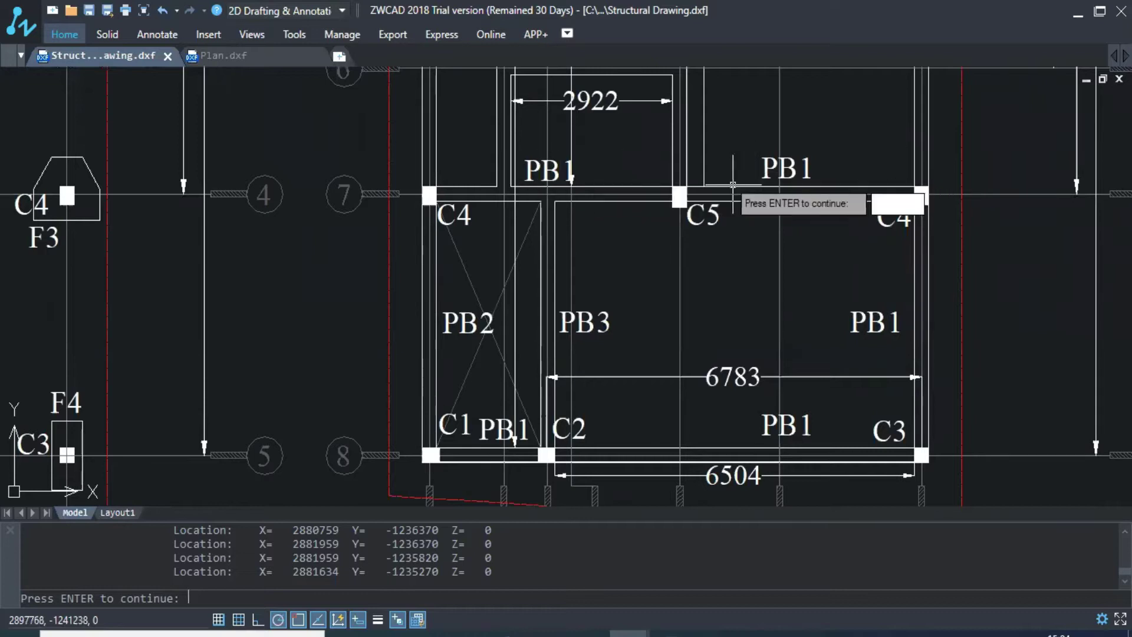
{"action": "scroll", "coordinate": [553, 349], "scroll_direction": "down", "scroll_amount": 4}
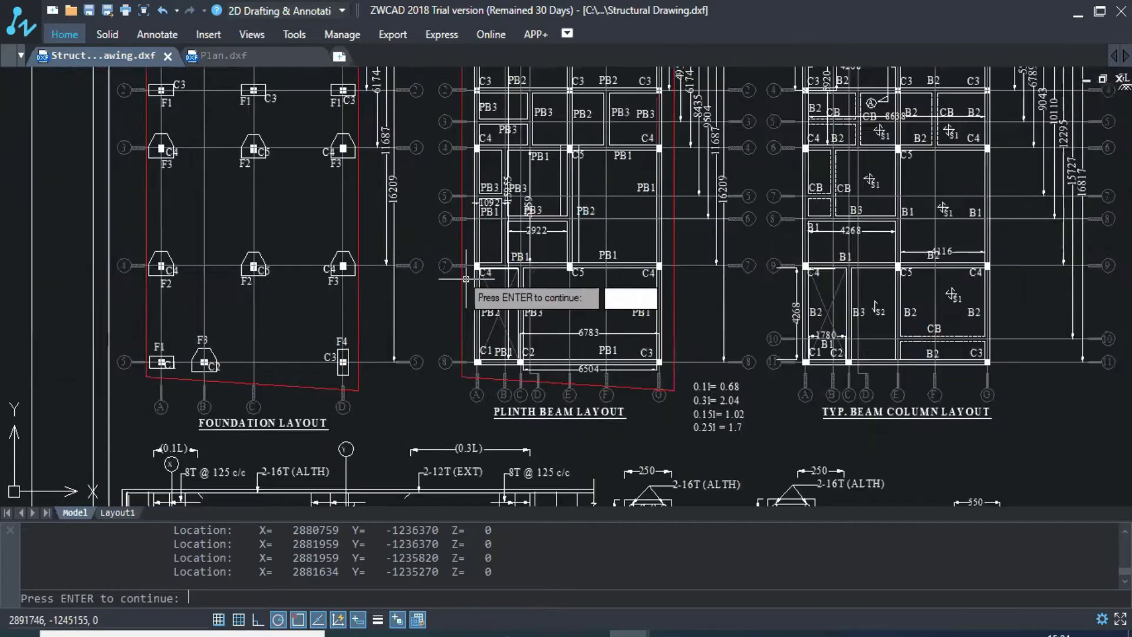
{"action": "scroll", "coordinate": [531, 130], "scroll_direction": "up", "scroll_amount": 2}
{"action": "scroll", "coordinate": [513, 133], "scroll_direction": "down", "scroll_amount": 3}
{"action": "scroll", "coordinate": [530, 120], "scroll_direction": "up", "scroll_amount": 6}
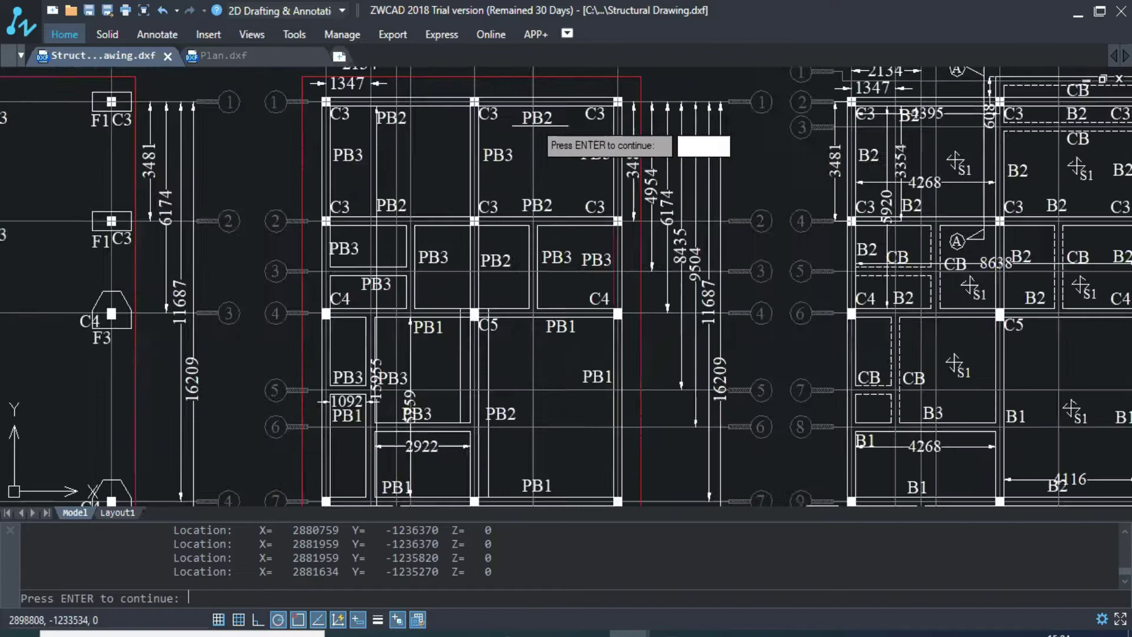
{"action": "scroll", "coordinate": [581, 277], "scroll_direction": "down", "scroll_amount": 3}
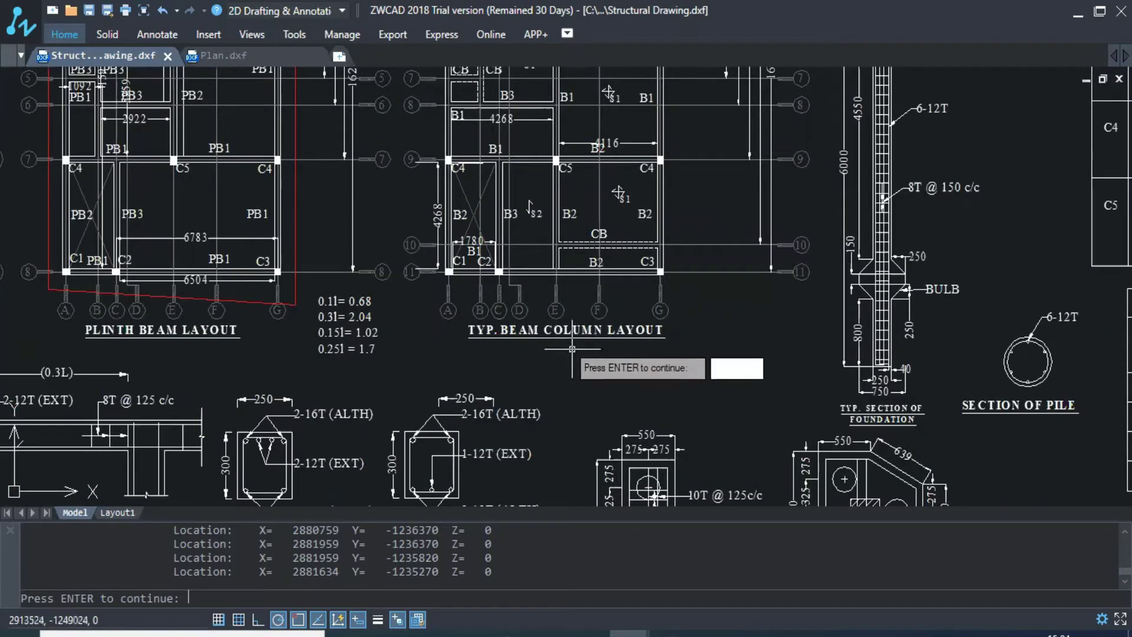
Examine the typical foundation section and the pile cap sections for two and three piles.
{"action": "scroll", "coordinate": [714, 269], "scroll_direction": "up", "scroll_amount": 4}
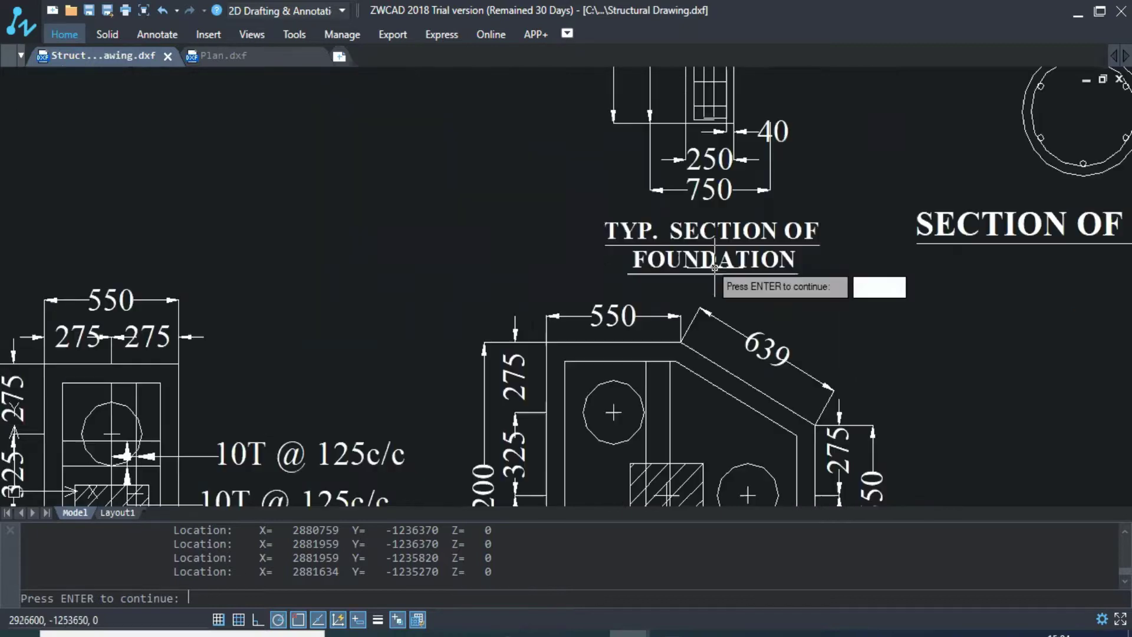
{"action": "scroll", "coordinate": [714, 268], "scroll_direction": "down", "scroll_amount": 5}
{"action": "scroll", "coordinate": [731, 141], "scroll_direction": "up", "scroll_amount": 3}
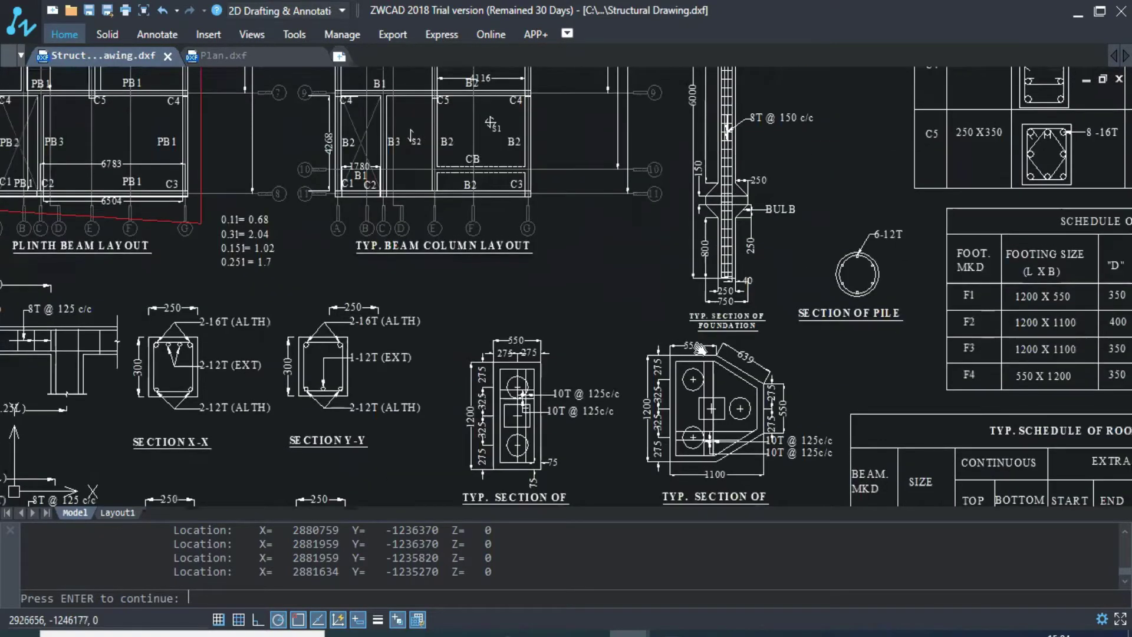
{"action": "scroll", "coordinate": [675, 153], "scroll_direction": "up", "scroll_amount": 1}
{"action": "scroll", "coordinate": [716, 236], "scroll_direction": "down", "scroll_amount": 3}
{"action": "scroll", "coordinate": [731, 178], "scroll_direction": "up", "scroll_amount": 4}
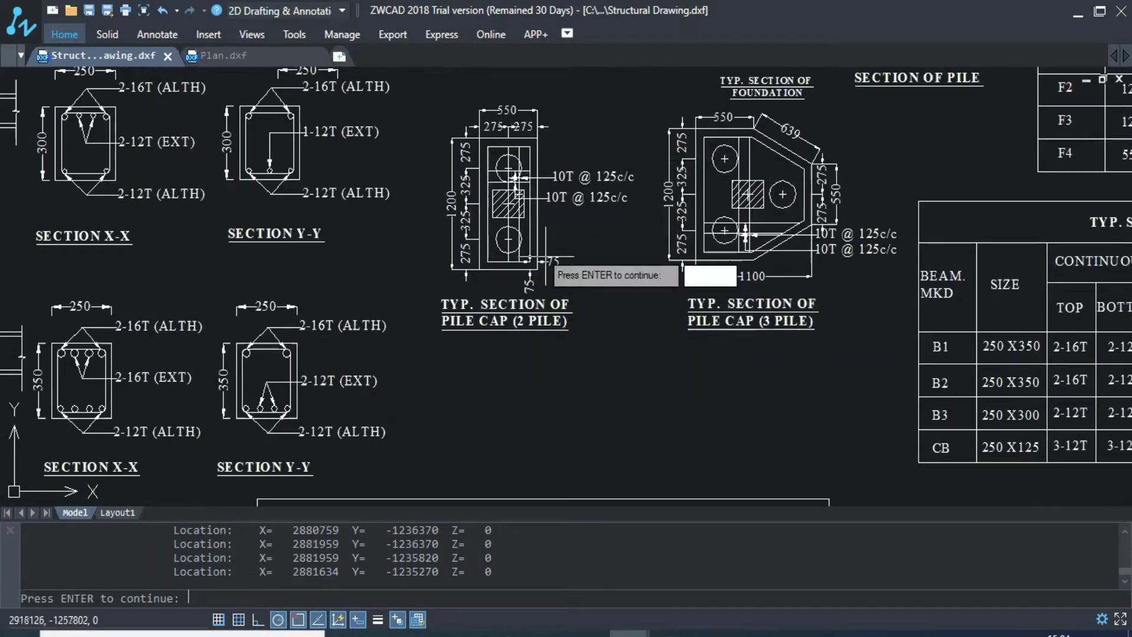
{"action": "scroll", "coordinate": [749, 221], "scroll_direction": "down", "scroll_amount": 3}
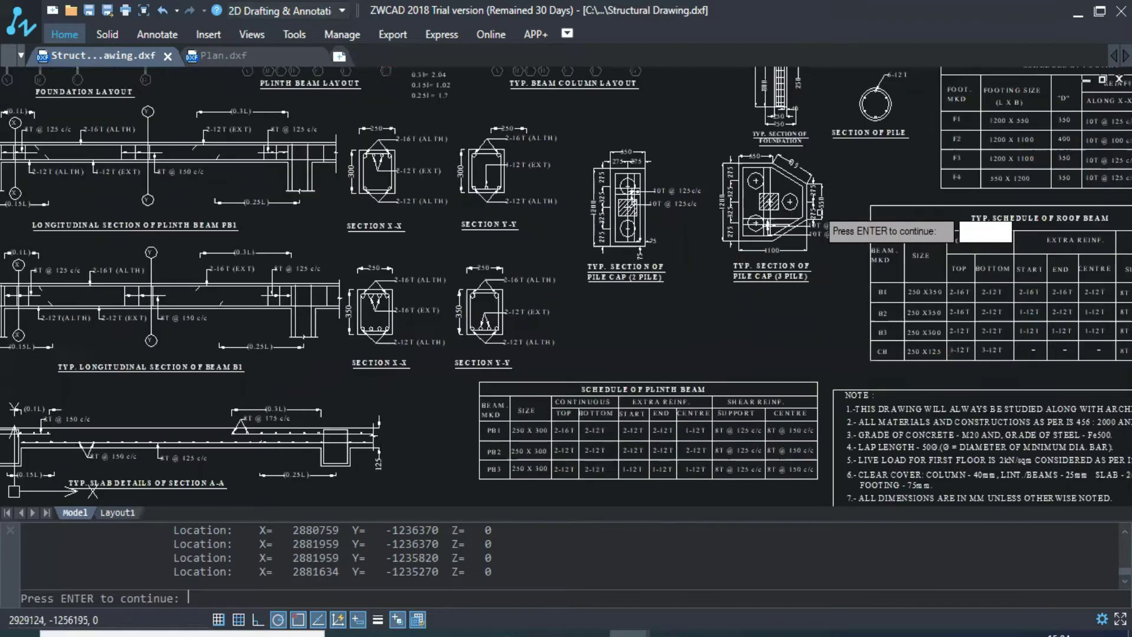
Examine the longitudinal sections of plinth beam PB1 and beam B1 with their cross-sections X-X and Y-Y.
{"action": "scroll", "coordinate": [244, 231], "scroll_direction": "up", "scroll_amount": 3}
{"action": "left_click_drag", "start_coordinate": [248, 233], "coordinate": [416, 231]}
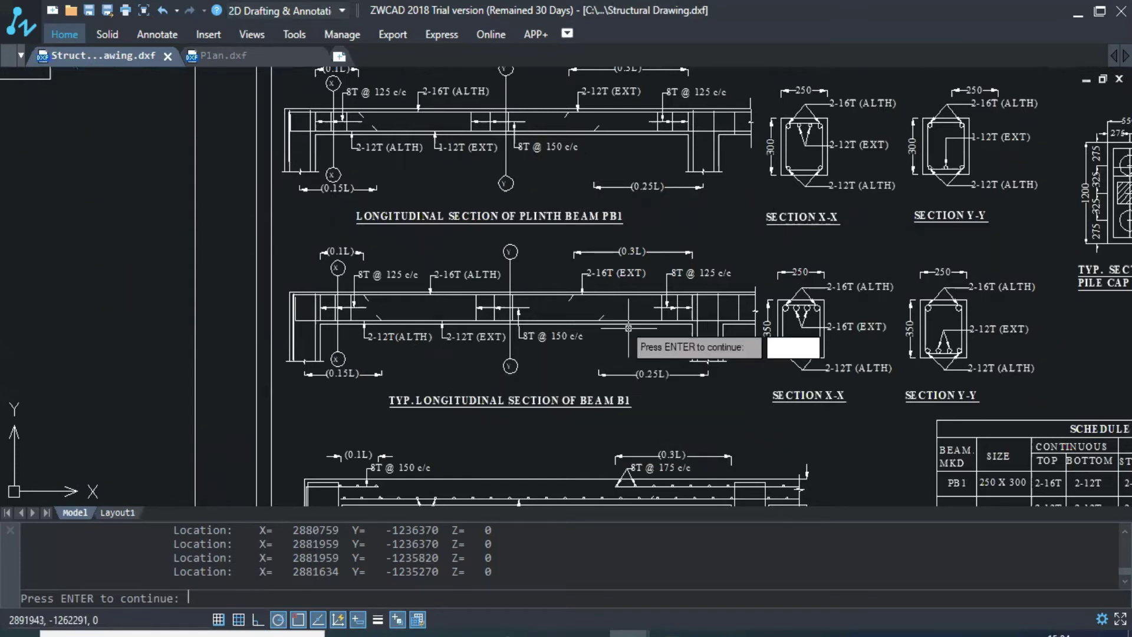
{"action": "scroll", "coordinate": [516, 285], "scroll_direction": "down", "scroll_amount": 1}
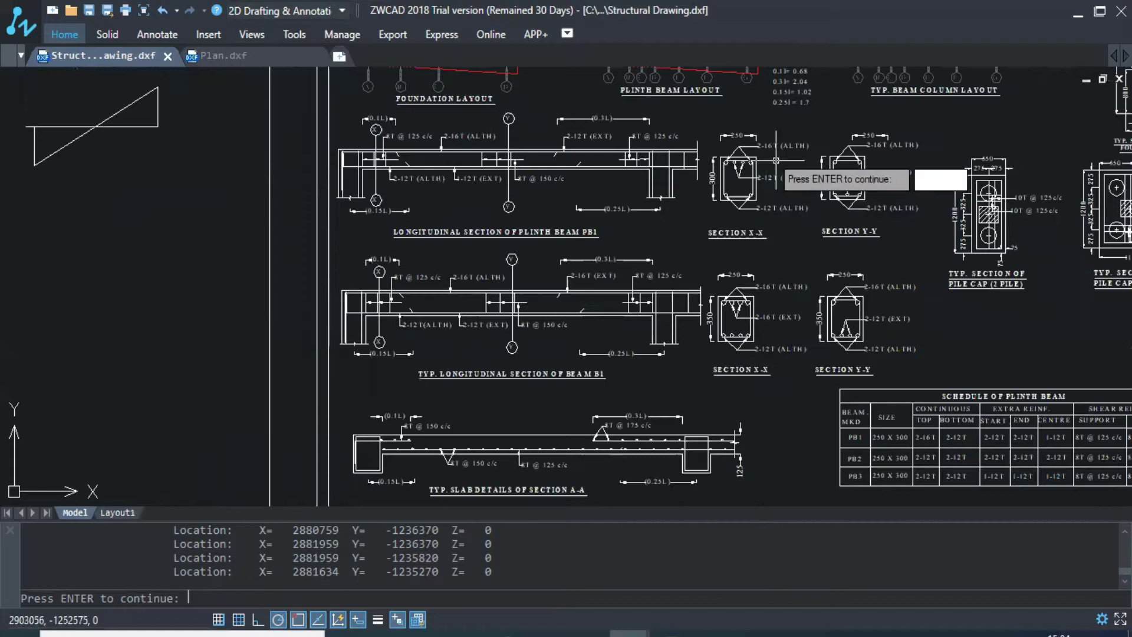
{"action": "scroll", "coordinate": [776, 160], "scroll_direction": "up", "scroll_amount": 1}
{"action": "scroll", "coordinate": [716, 171], "scroll_direction": "up", "scroll_amount": 3}
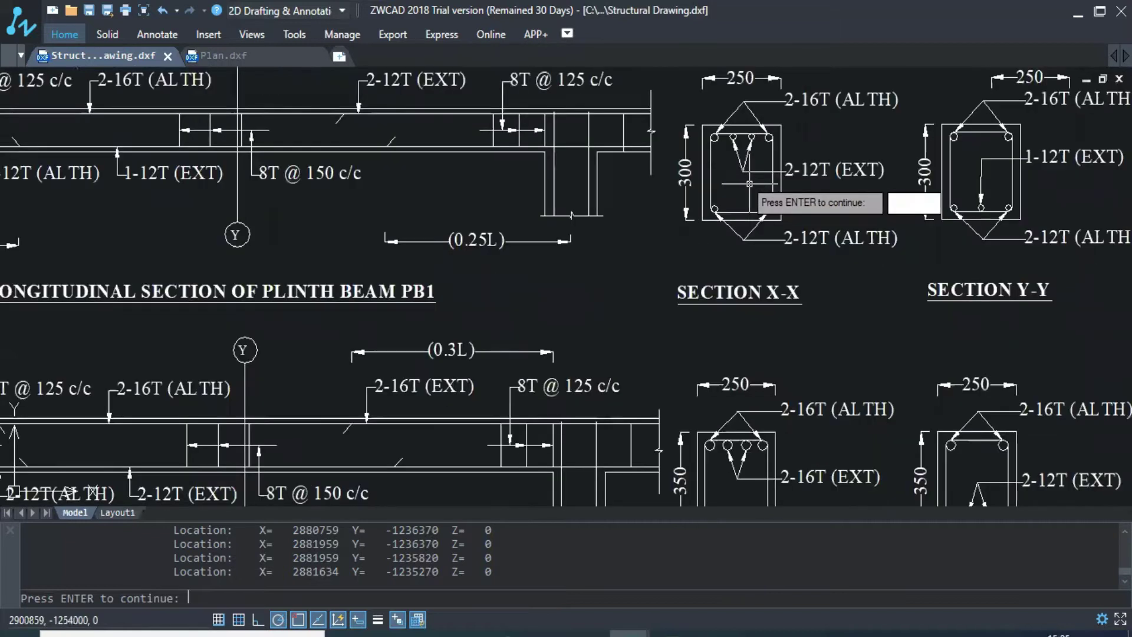
{"action": "scroll", "coordinate": [578, 152], "scroll_direction": "down", "scroll_amount": 2}
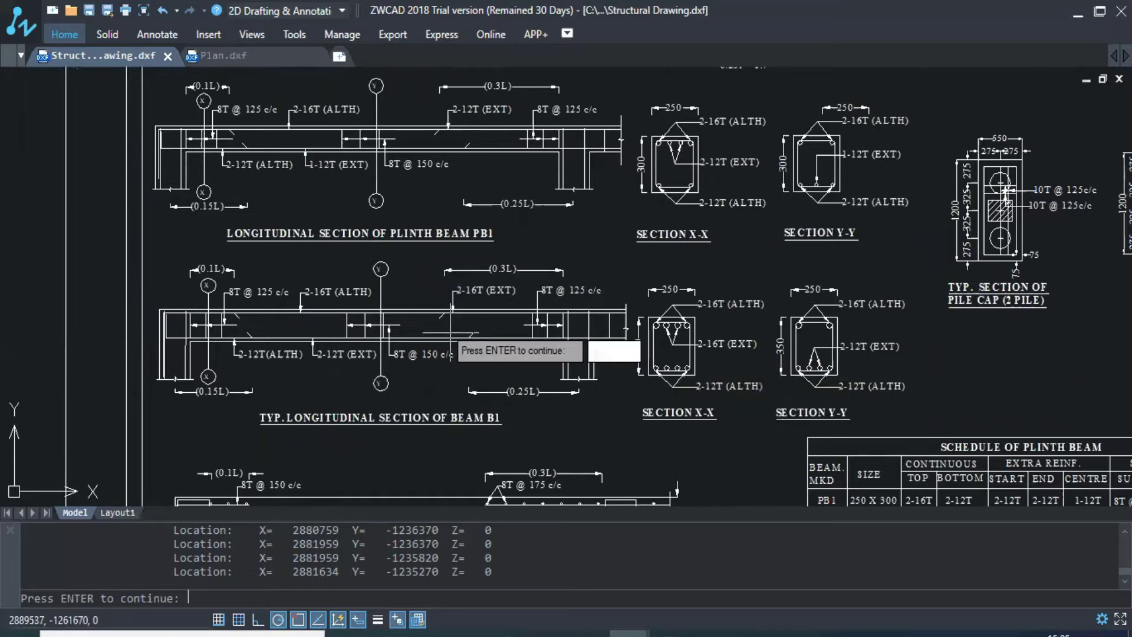
Examine the reinforcement spacing and extents in the typical slab details of section A-A.
{"action": "scroll", "coordinate": [419, 303], "scroll_direction": "down", "scroll_amount": 1}
{"action": "scroll", "coordinate": [594, 362], "scroll_direction": "down", "scroll_amount": 2}
{"action": "scroll", "coordinate": [379, 405], "scroll_direction": "up", "scroll_amount": 5}
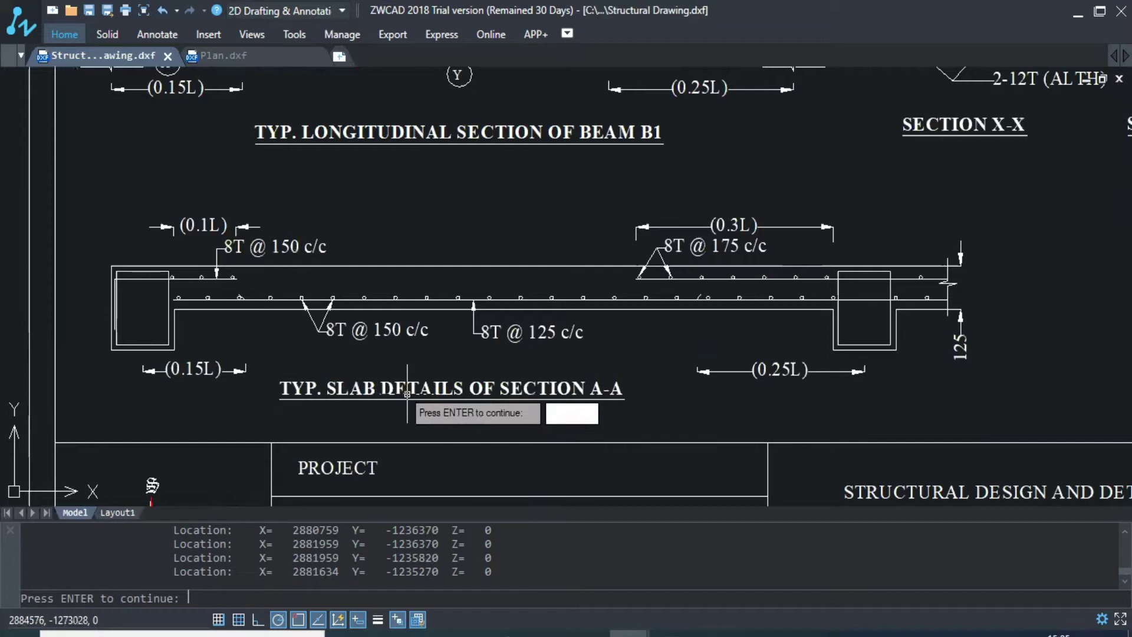
{"action": "left_click_drag", "start_coordinate": [470, 272], "coordinate": [430, 214]}
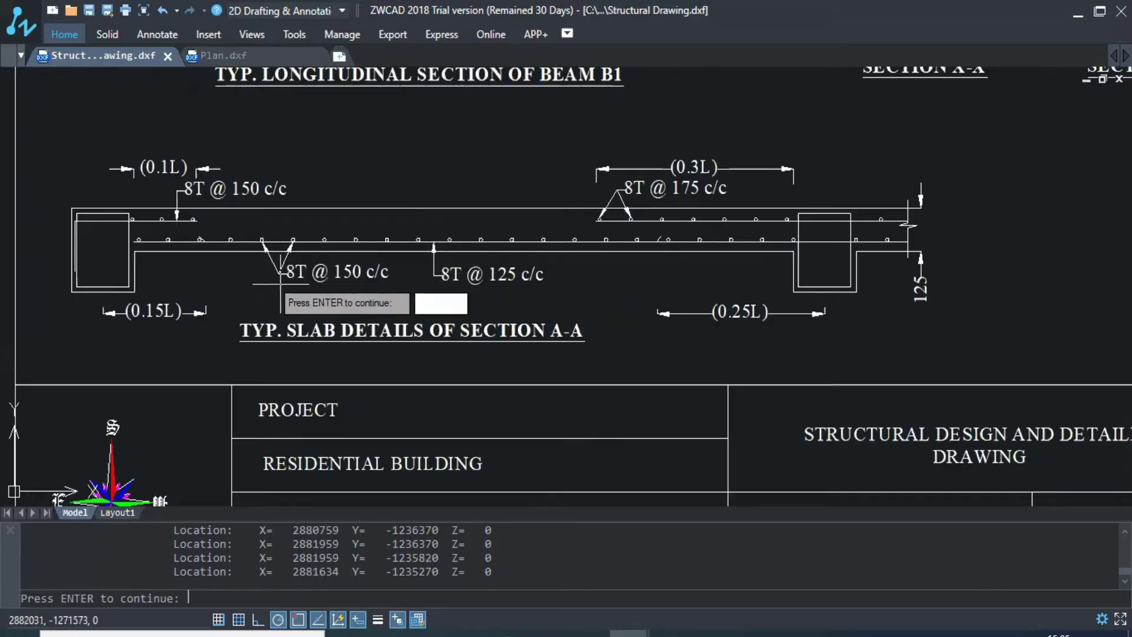
Read the schedule of plinth beam for the sizes and the continuous, extra and shear reinforcement of PB1 to PB3.
{"action": "scroll", "coordinate": [345, 293], "scroll_direction": "down", "scroll_amount": 1}
{"action": "scroll", "coordinate": [521, 288], "scroll_direction": "down", "scroll_amount": 2}
{"action": "scroll", "coordinate": [611, 265], "scroll_direction": "up", "scroll_amount": 1}
{"action": "scroll", "coordinate": [1013, 237], "scroll_direction": "up", "scroll_amount": 1}
{"action": "left_click_drag", "start_coordinate": [1013, 237], "coordinate": [420, 274]}
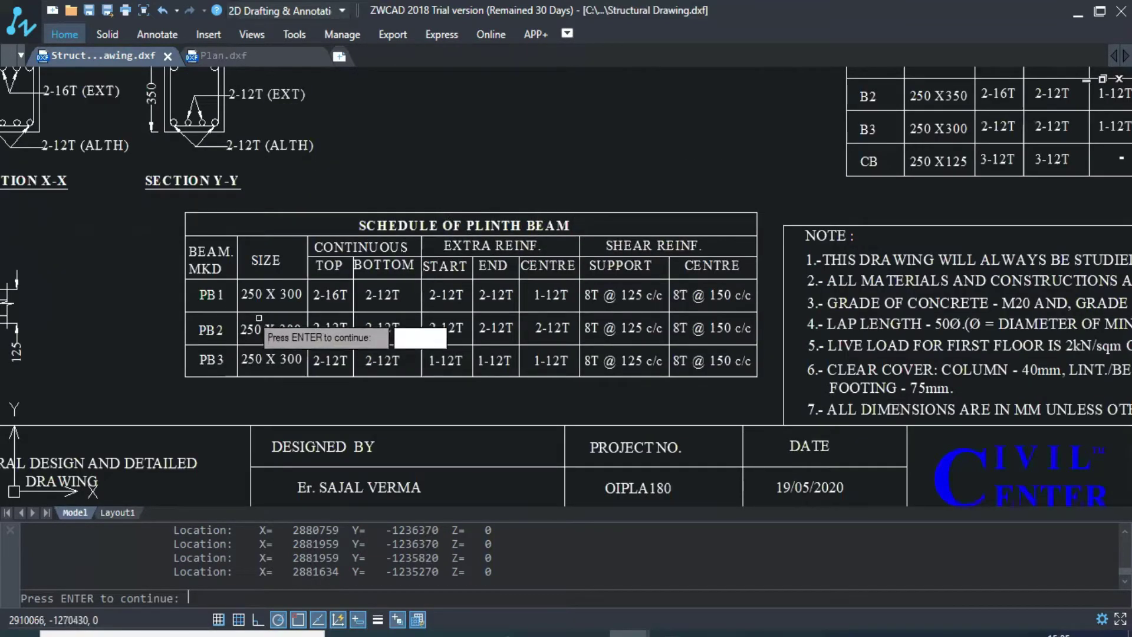
{"action": "scroll", "coordinate": [268, 295], "scroll_direction": "up", "scroll_amount": 1}
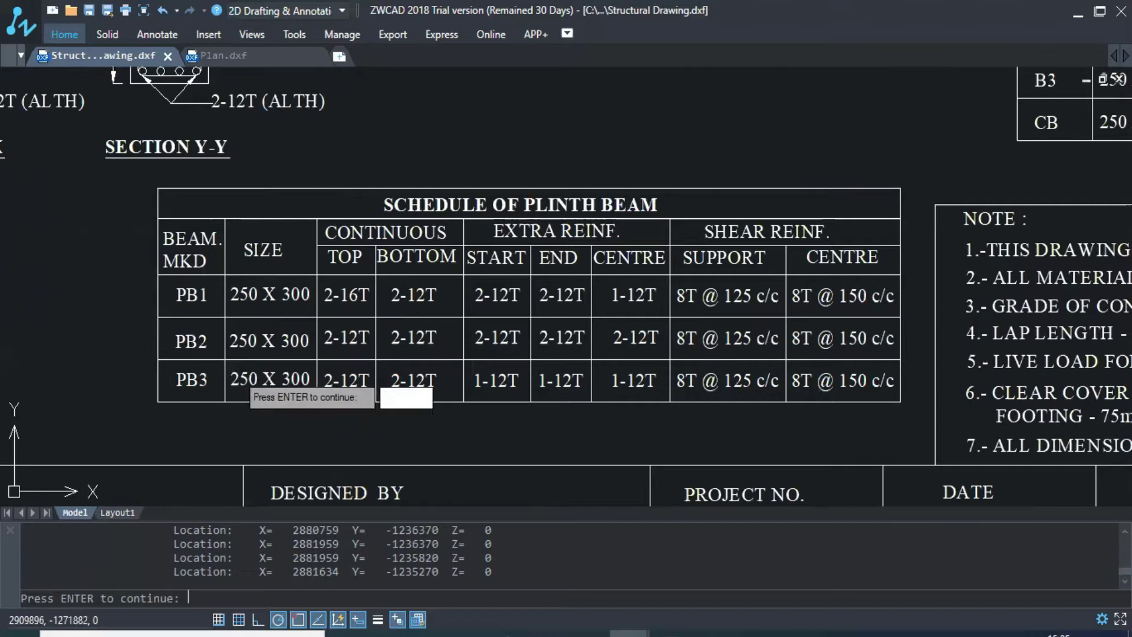
{"action": "scroll", "coordinate": [495, 279], "scroll_direction": "down", "scroll_amount": 3}
{"action": "scroll", "coordinate": [482, 320], "scroll_direction": "up", "scroll_amount": 4}
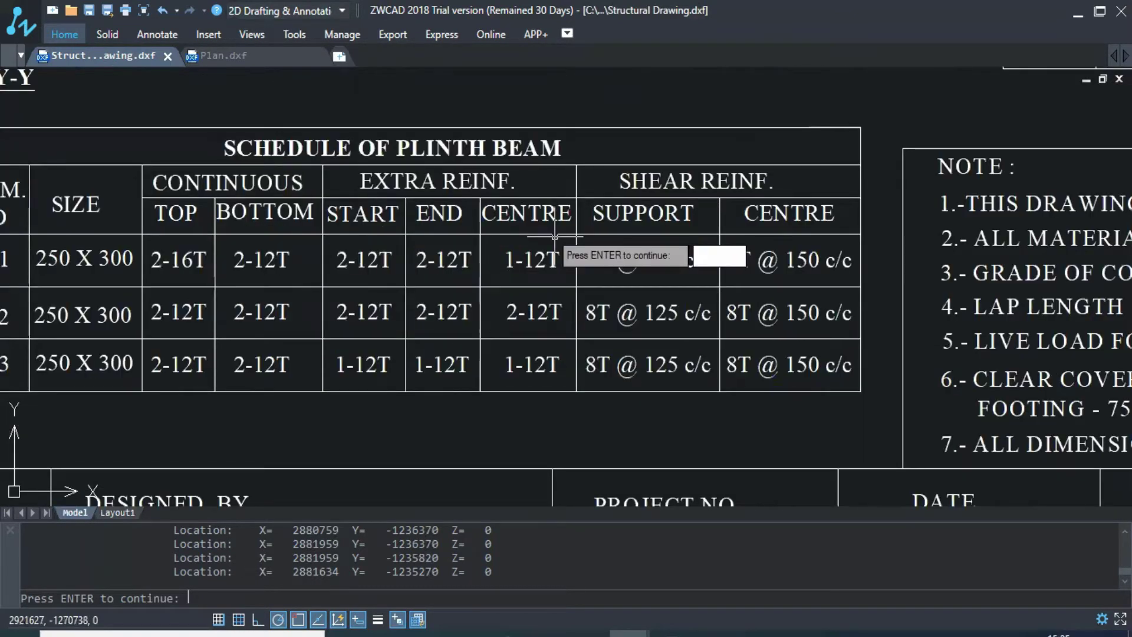
{"action": "scroll", "coordinate": [554, 235], "scroll_direction": "down", "scroll_amount": 2}
{"action": "scroll", "coordinate": [236, 259], "scroll_direction": "up", "scroll_amount": 2}
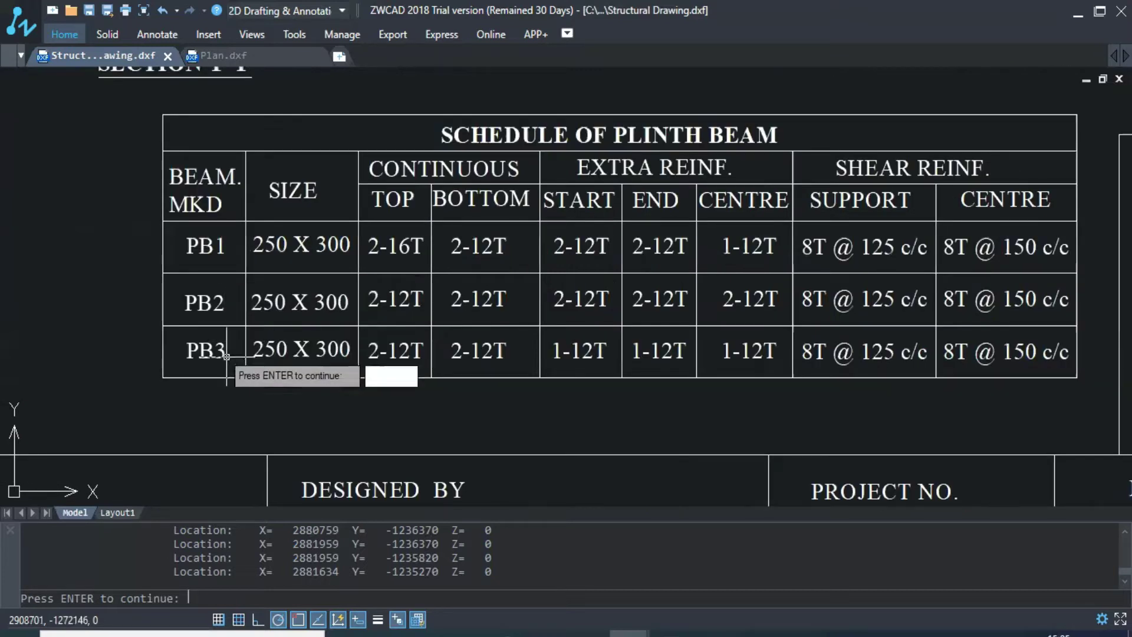
Read the typical schedule of columns for the sizes, main reinforcement and transverse reinforcement of C1 to C5.
{"action": "scroll", "coordinate": [524, 312], "scroll_direction": "down", "scroll_amount": 3}
{"action": "scroll", "coordinate": [655, 97], "scroll_direction": "up", "scroll_amount": 3}
{"action": "scroll", "coordinate": [607, 94], "scroll_direction": "up", "scroll_amount": 2}
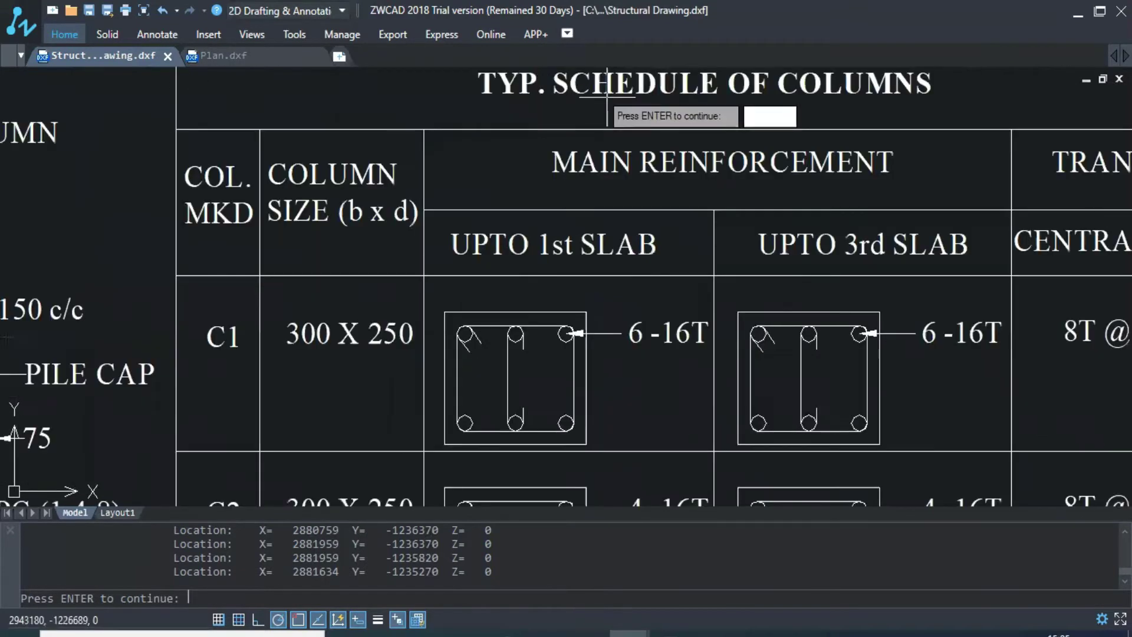
{"action": "scroll", "coordinate": [607, 94], "scroll_direction": "down", "scroll_amount": 3}
{"action": "scroll", "coordinate": [549, 100], "scroll_direction": "down", "scroll_amount": 2}
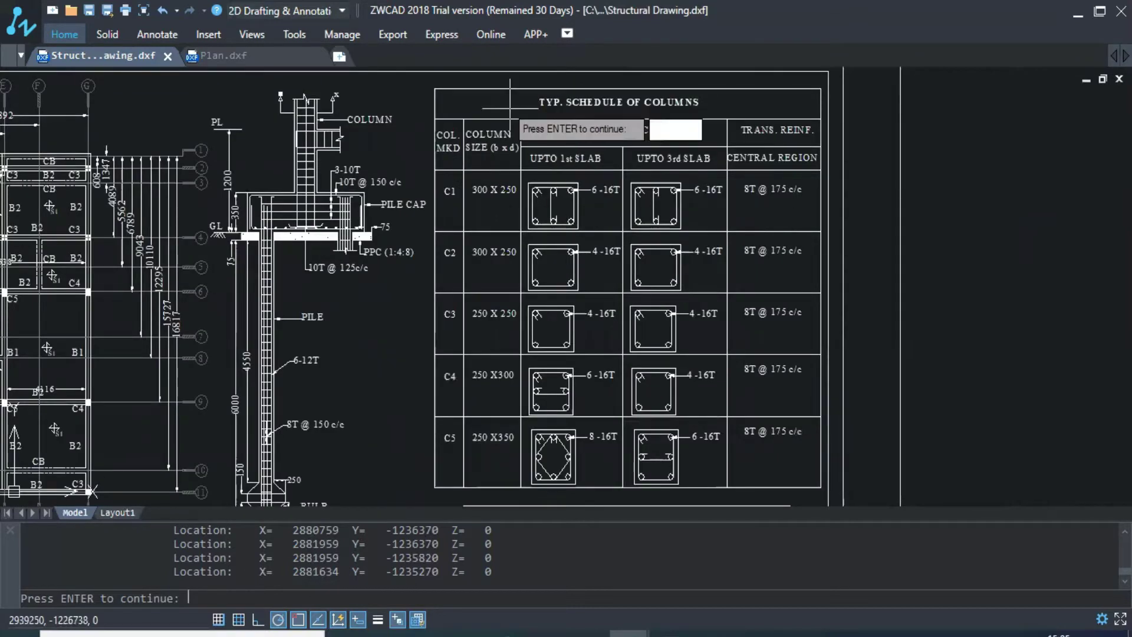
{"action": "scroll", "coordinate": [510, 108], "scroll_direction": "up", "scroll_amount": 2}
{"action": "scroll", "coordinate": [510, 219], "scroll_direction": "up", "scroll_amount": 1}
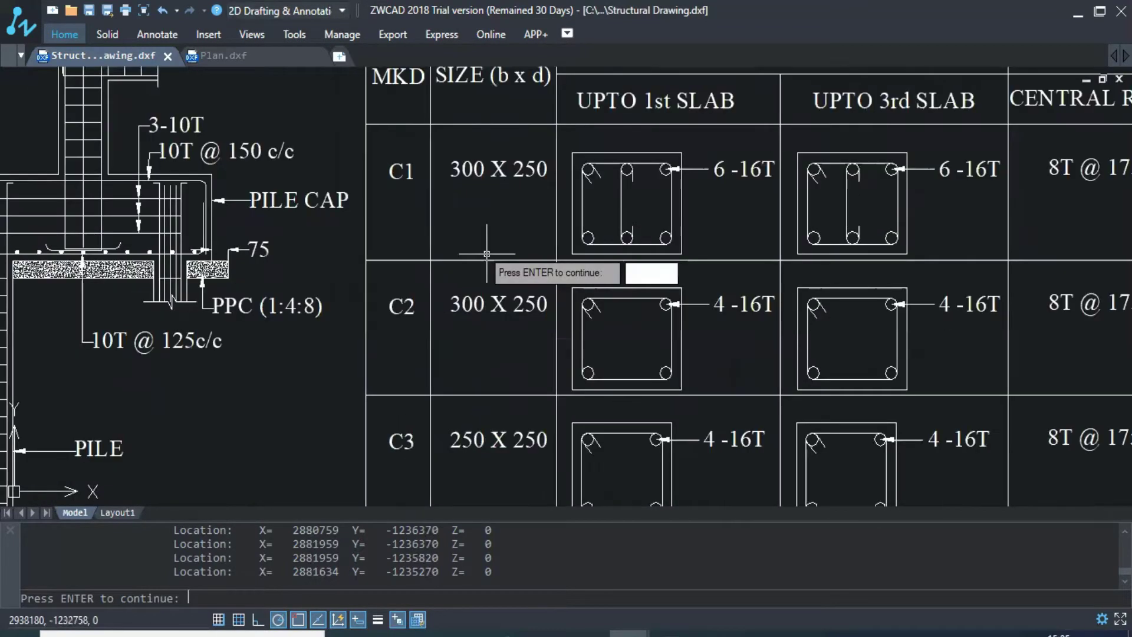
{"action": "scroll", "coordinate": [438, 187], "scroll_direction": "down", "scroll_amount": 3}
{"action": "scroll", "coordinate": [437, 187], "scroll_direction": "down", "scroll_amount": 2}
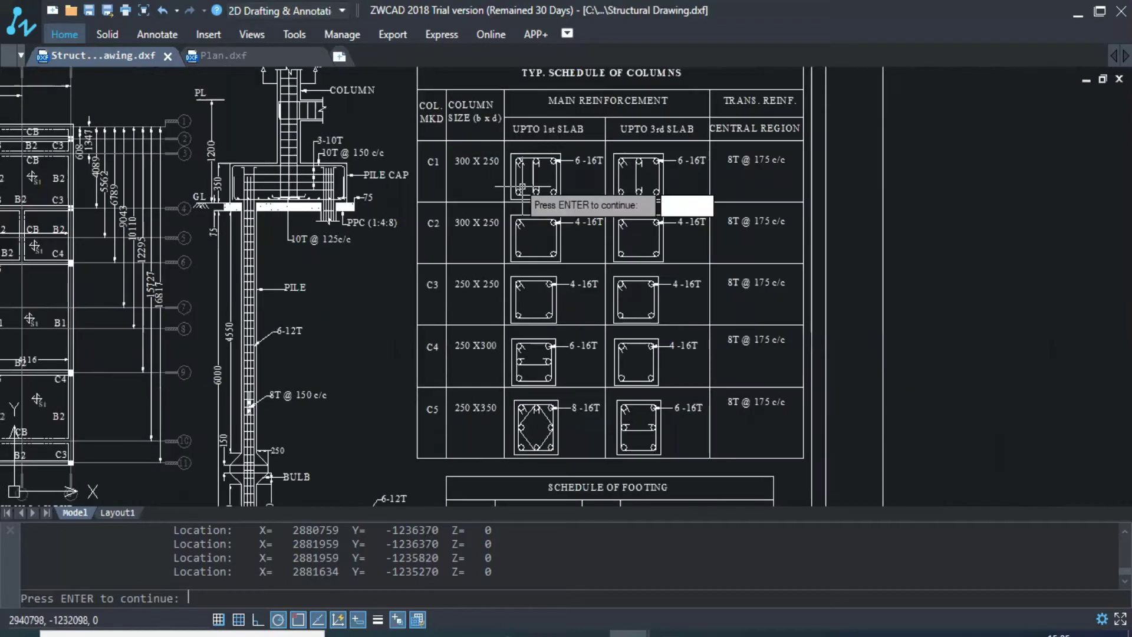
{"action": "scroll", "coordinate": [524, 295], "scroll_direction": "down", "scroll_amount": 2}
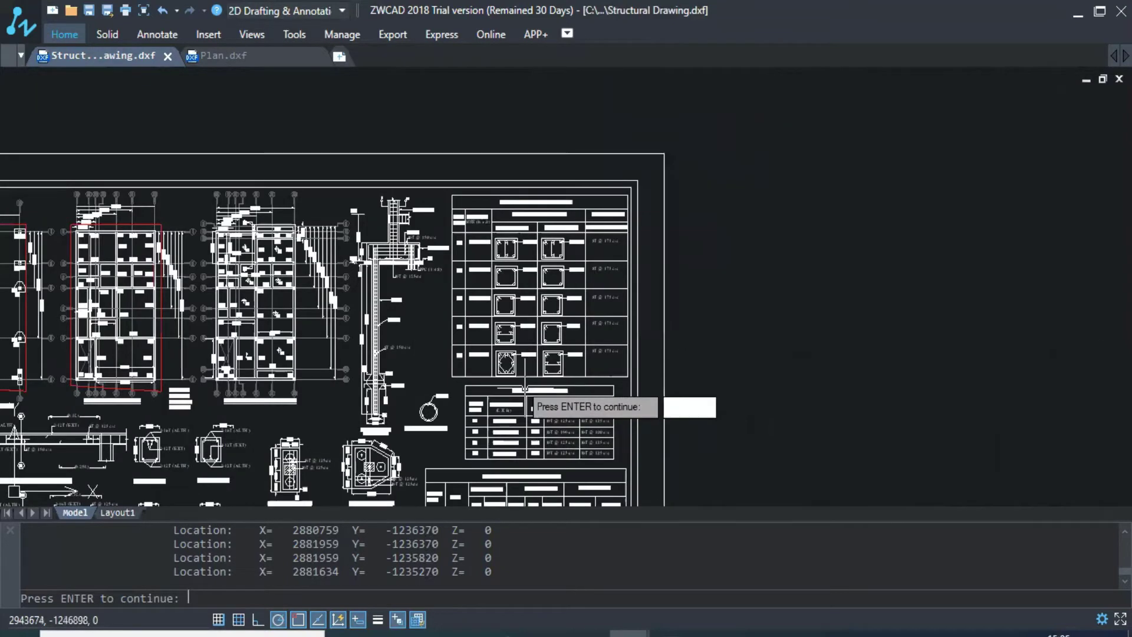
{"action": "scroll", "coordinate": [525, 389], "scroll_direction": "up", "scroll_amount": 4}
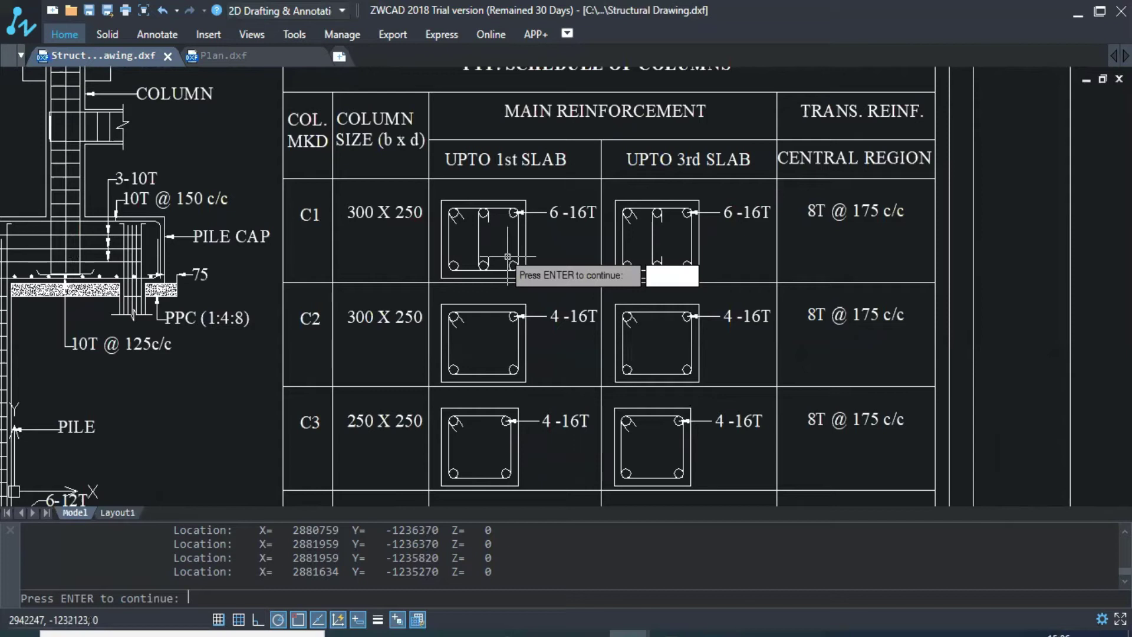
{"action": "scroll", "coordinate": [531, 272], "scroll_direction": "down", "scroll_amount": 3}
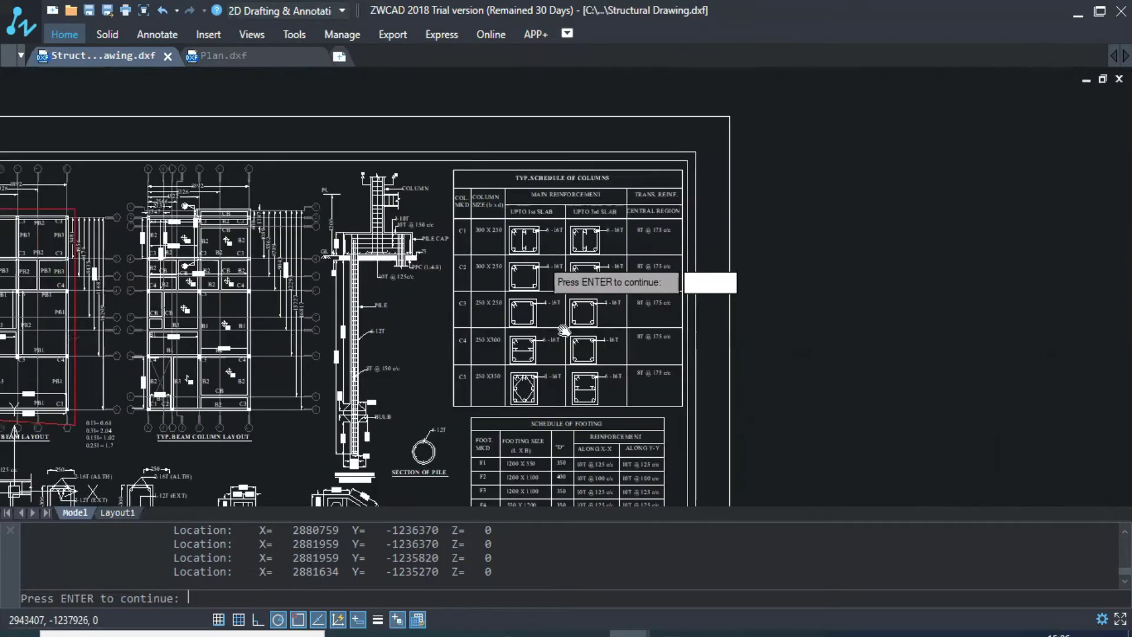
Read the schedule of footing for the sizes, depths and reinforcement along X-X and Y-Y of F1 to F4.
{"action": "scroll", "coordinate": [564, 331], "scroll_direction": "up", "scroll_amount": 3}
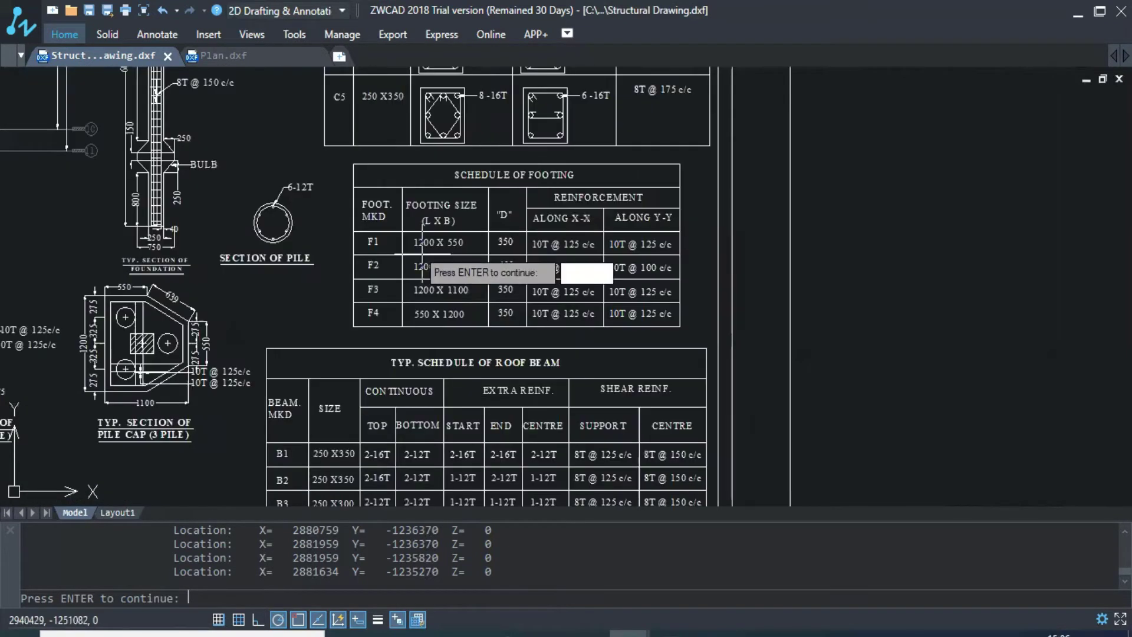
{"action": "scroll", "coordinate": [423, 255], "scroll_direction": "up", "scroll_amount": 3}
{"action": "scroll", "coordinate": [448, 245], "scroll_direction": "down", "scroll_amount": 2}
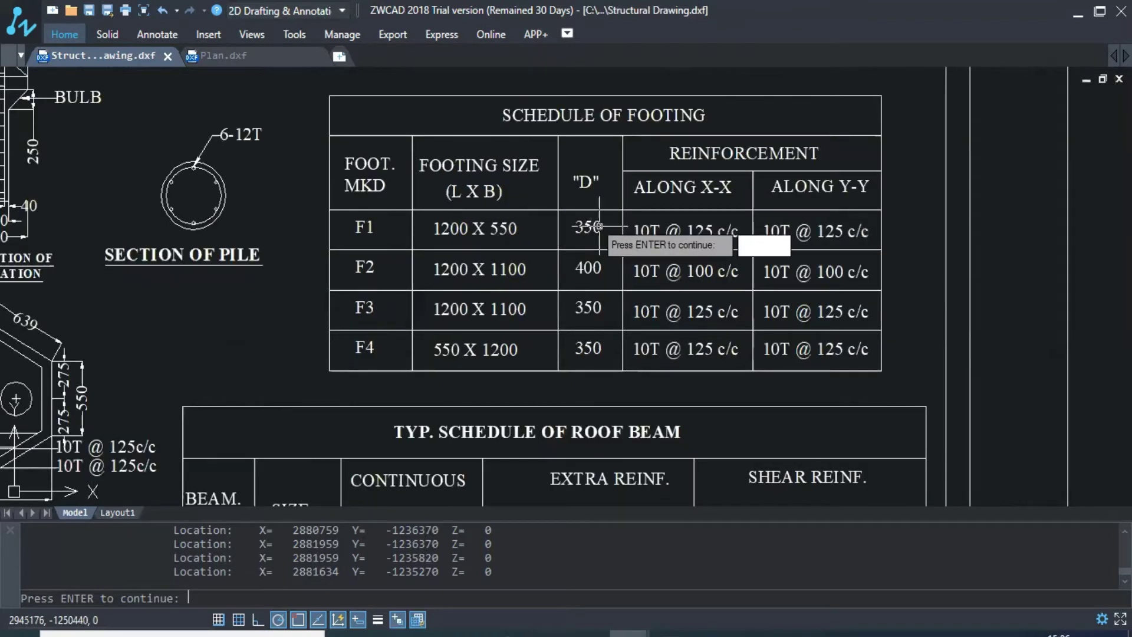
{"action": "scroll", "coordinate": [696, 258], "scroll_direction": "down", "scroll_amount": 2}
{"action": "scroll", "coordinate": [696, 258], "scroll_direction": "up", "scroll_amount": 2}
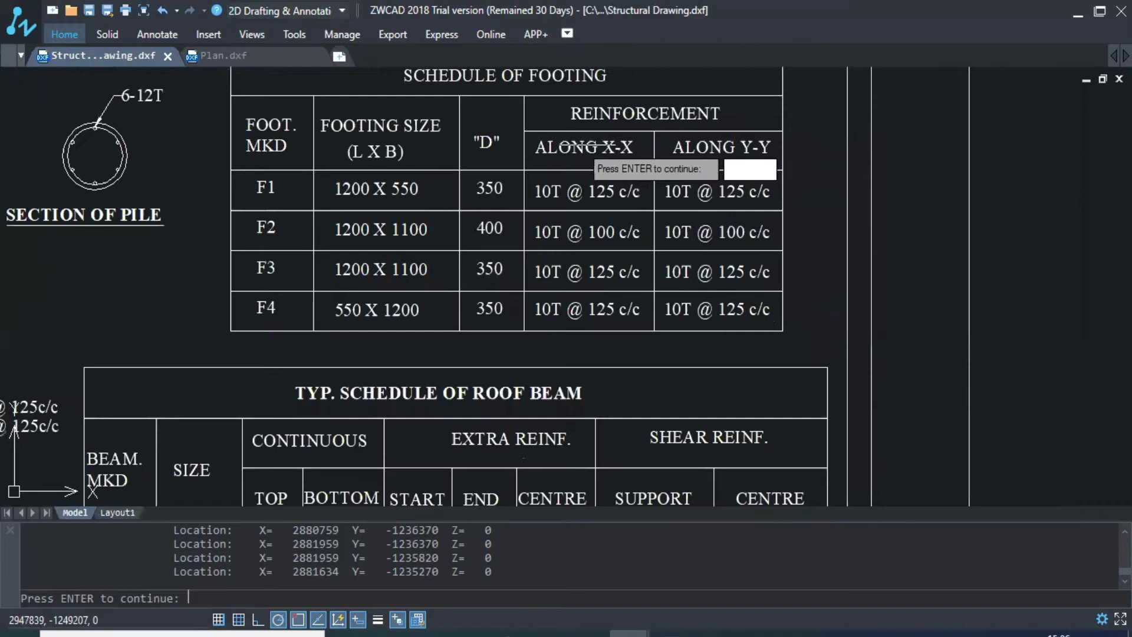
{"action": "scroll", "coordinate": [603, 219], "scroll_direction": "down", "scroll_amount": 1}
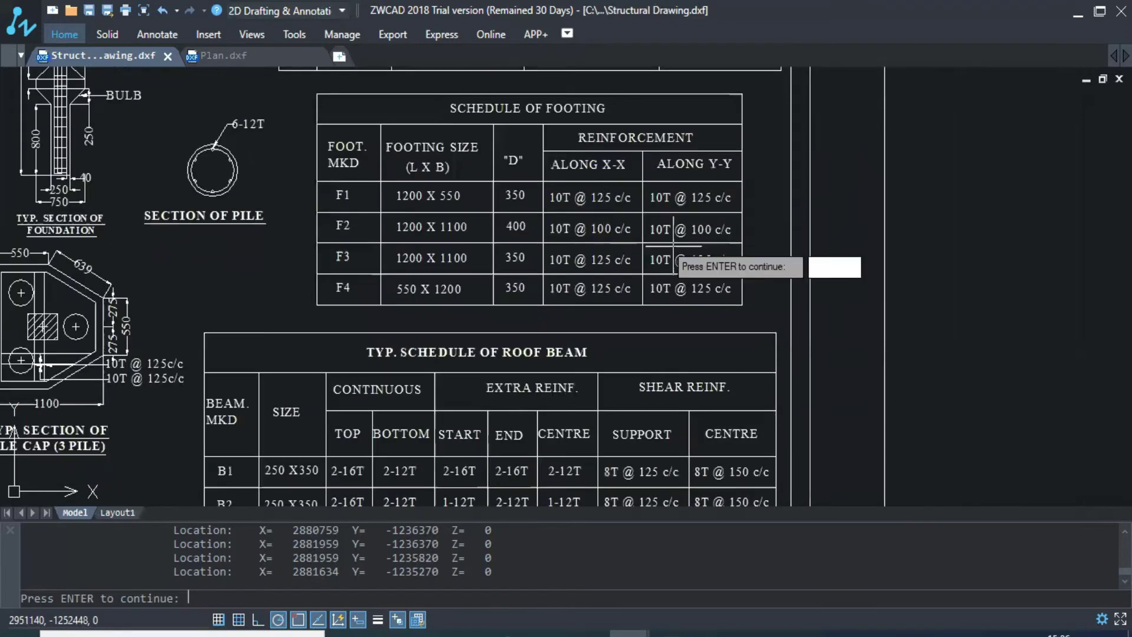
Read the typical schedule of roof beam for the sizes and reinforcement of B1, B2, B3 and CB.
{"action": "left_click_drag", "start_coordinate": [395, 469], "coordinate": [510, 276]}
{"action": "scroll", "coordinate": [510, 276], "scroll_direction": "up", "scroll_amount": 1}
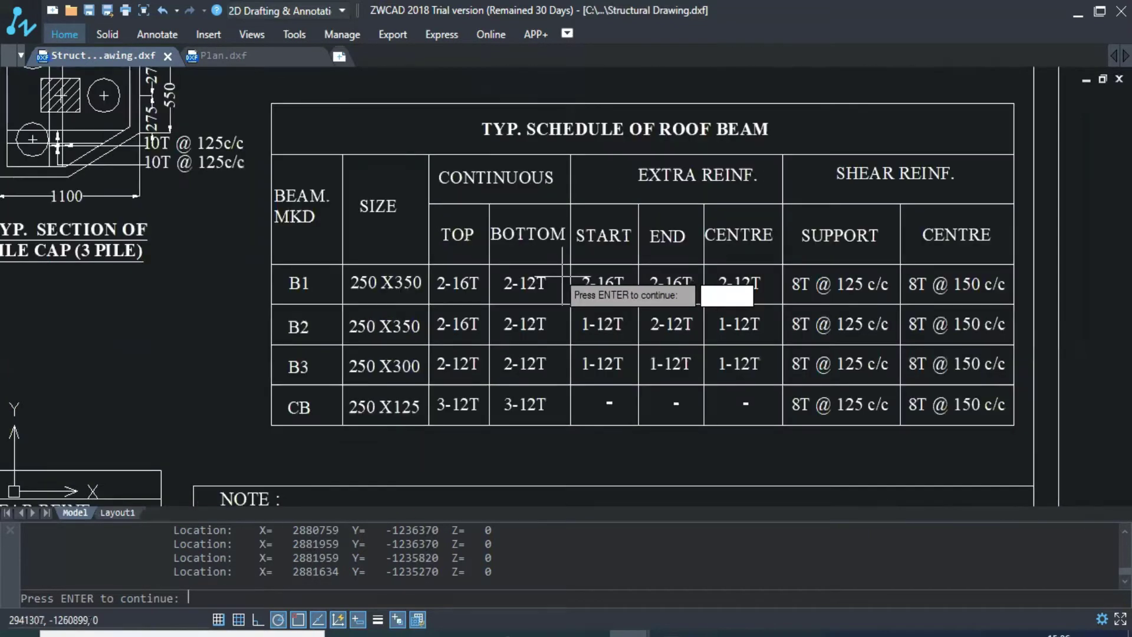
{"action": "scroll", "coordinate": [563, 283], "scroll_direction": "down", "scroll_amount": 2}
{"action": "scroll", "coordinate": [548, 294], "scroll_direction": "up", "scroll_amount": 2}
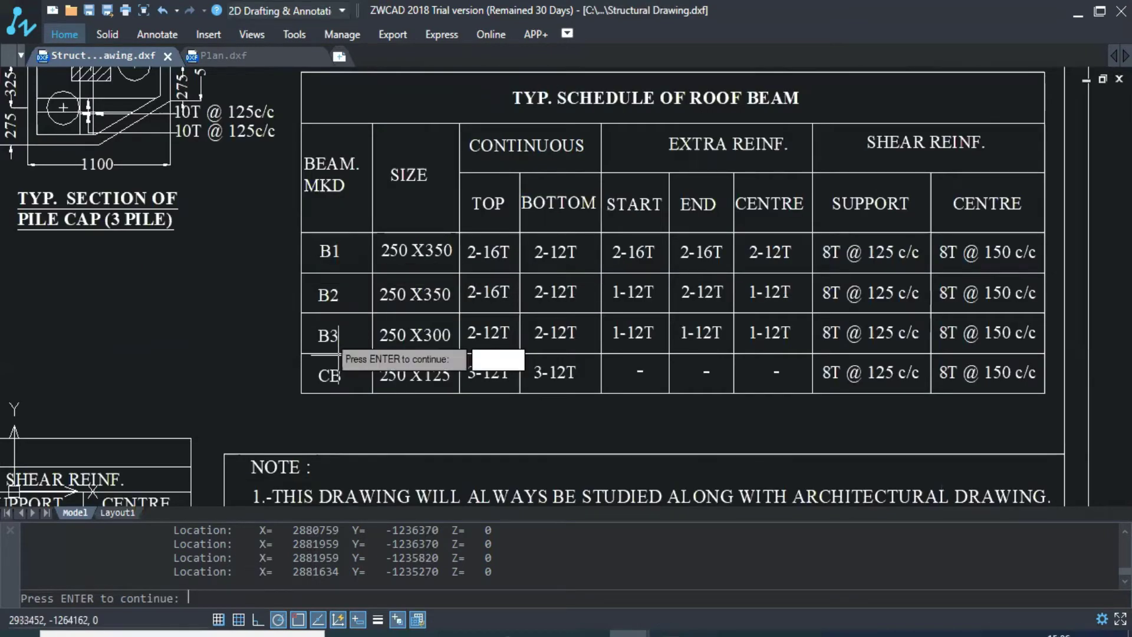
Examine the continuous, extra and shear reinforcement columns of the roof beam schedule against each beam mark.
{"action": "scroll", "coordinate": [526, 227], "scroll_direction": "down", "scroll_amount": 2}
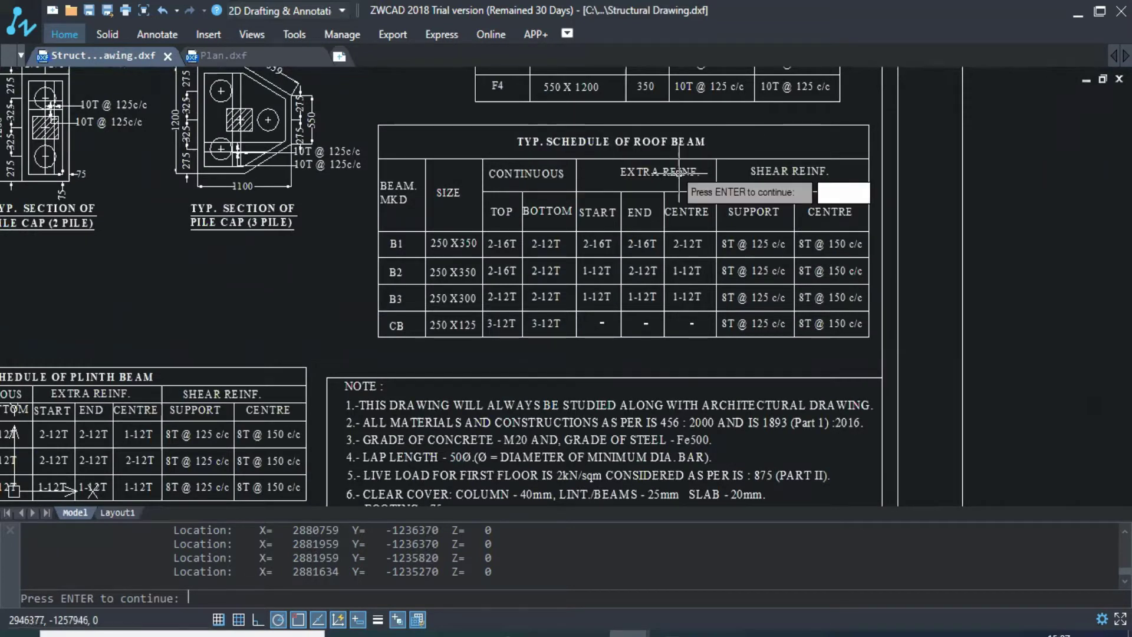
{"action": "scroll", "coordinate": [451, 276], "scroll_direction": "up", "scroll_amount": 2}
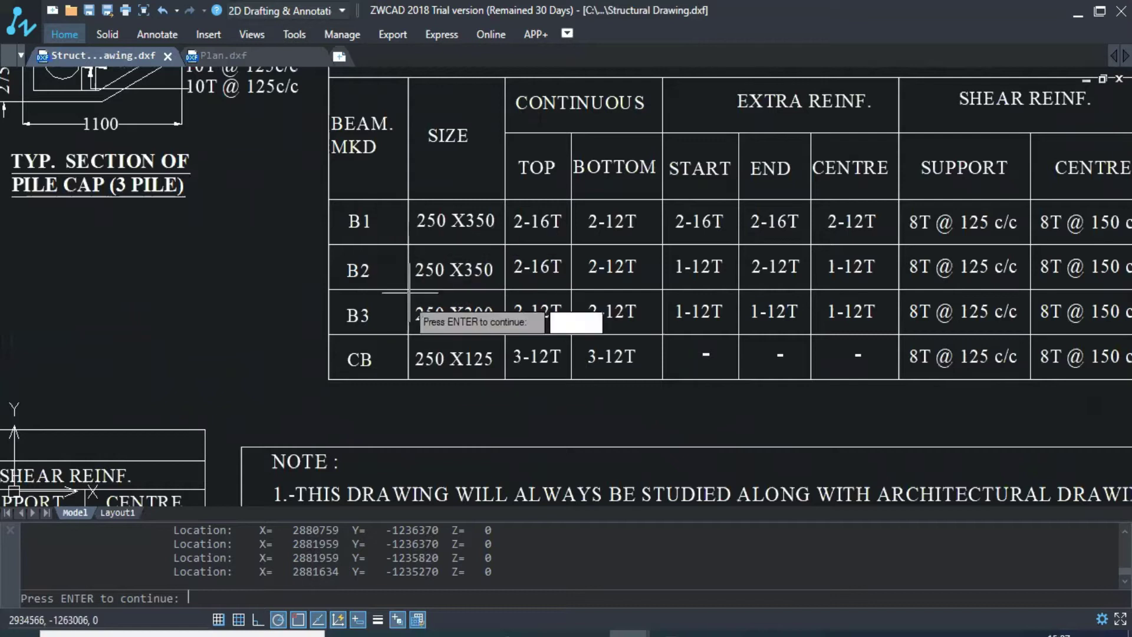
{"action": "scroll", "coordinate": [374, 222], "scroll_direction": "down", "scroll_amount": 3}
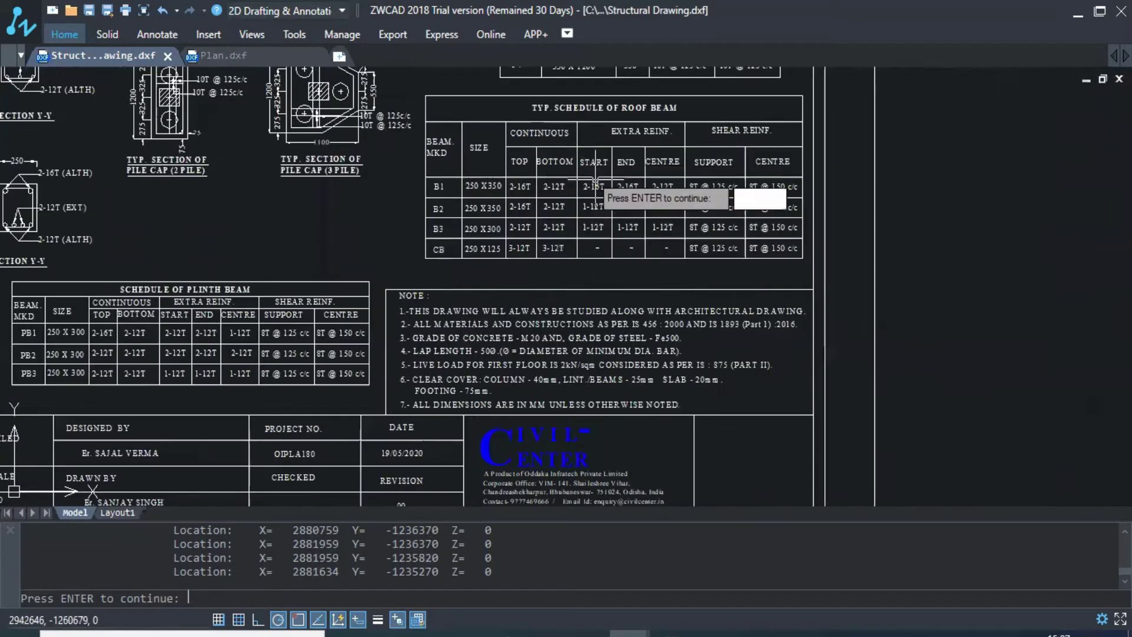
{"action": "scroll", "coordinate": [648, 189], "scroll_direction": "up", "scroll_amount": 1}
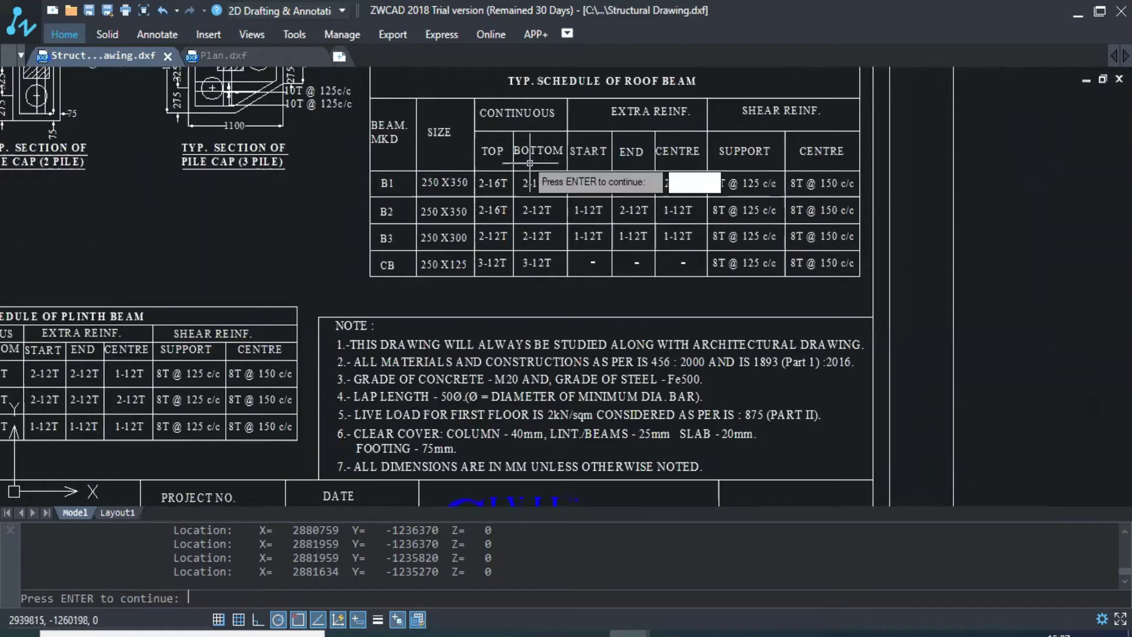
{"action": "scroll", "coordinate": [574, 199], "scroll_direction": "up", "scroll_amount": 1}
{"action": "scroll", "coordinate": [829, 177], "scroll_direction": "down", "scroll_amount": 3}
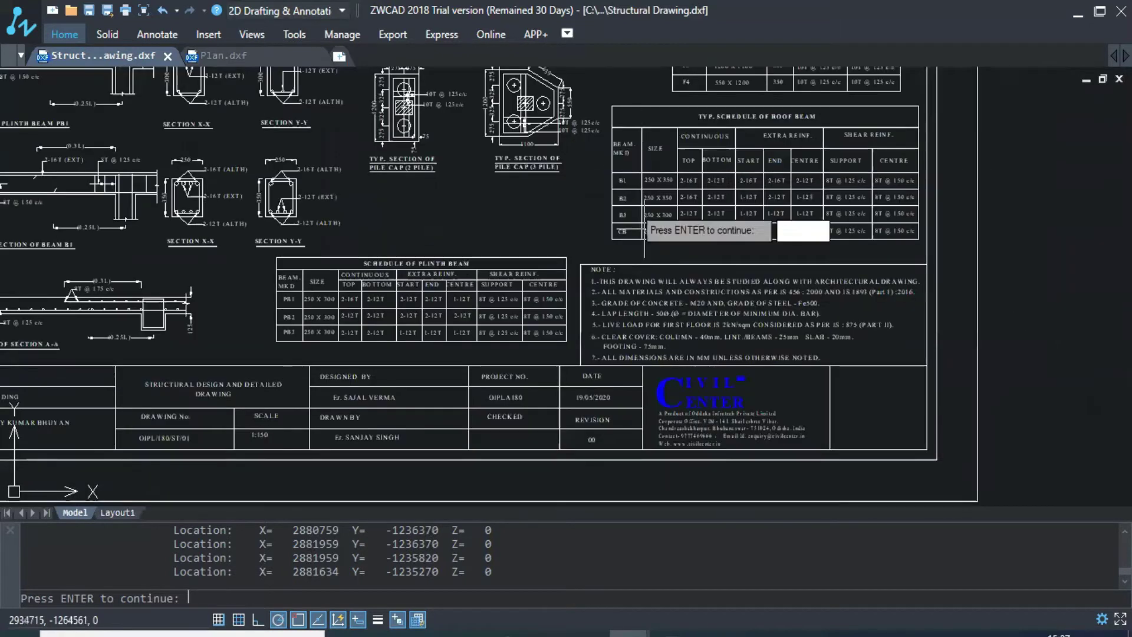
Read the general notes on design codes, concrete and steel grades, lap length, live load, clear cover and dimension units.
{"action": "scroll", "coordinate": [668, 313], "scroll_direction": "up", "scroll_amount": 3}
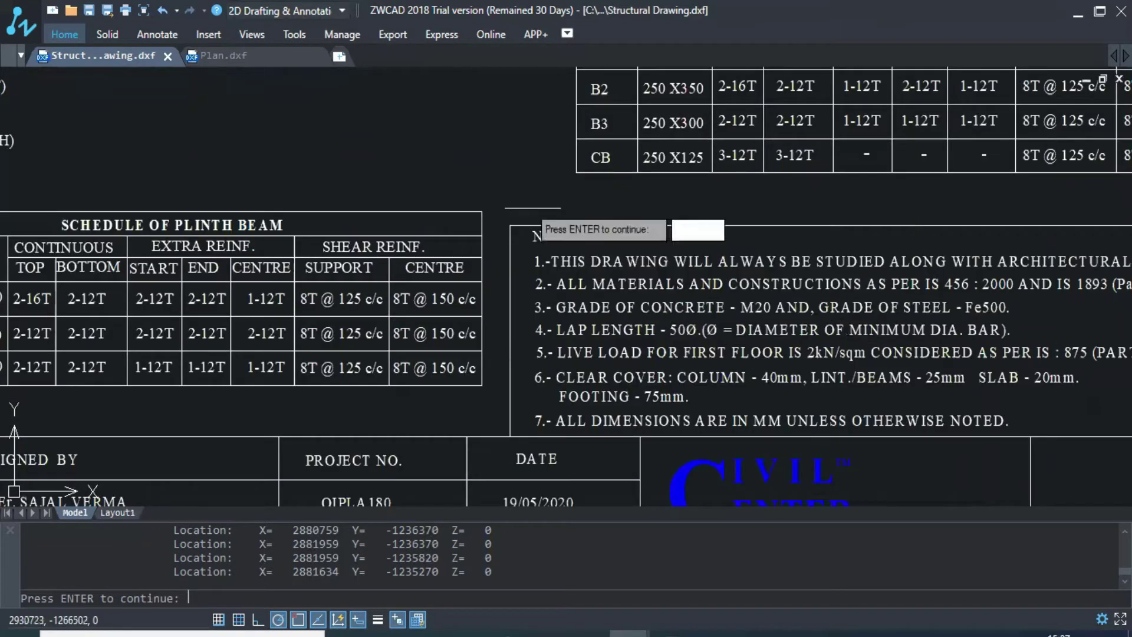
{"action": "scroll", "coordinate": [593, 196], "scroll_direction": "down", "scroll_amount": 2}
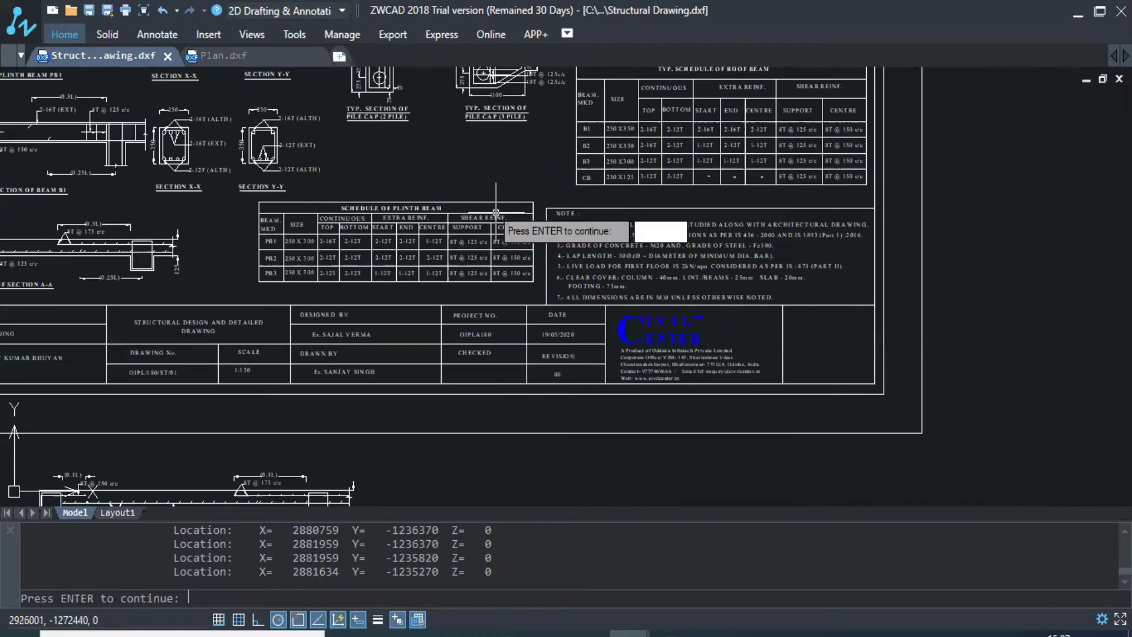
{"action": "scroll", "coordinate": [613, 195], "scroll_direction": "down", "scroll_amount": 3}
{"action": "scroll", "coordinate": [554, 199], "scroll_direction": "up", "scroll_amount": 3}
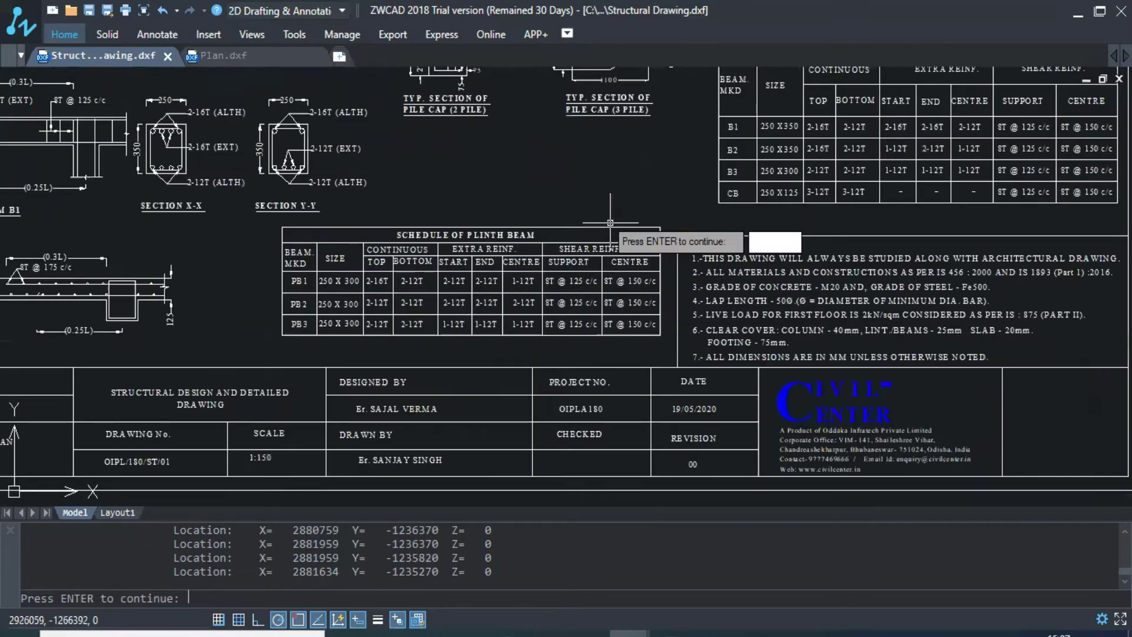
{"action": "scroll", "coordinate": [610, 222], "scroll_direction": "down", "scroll_amount": 1}
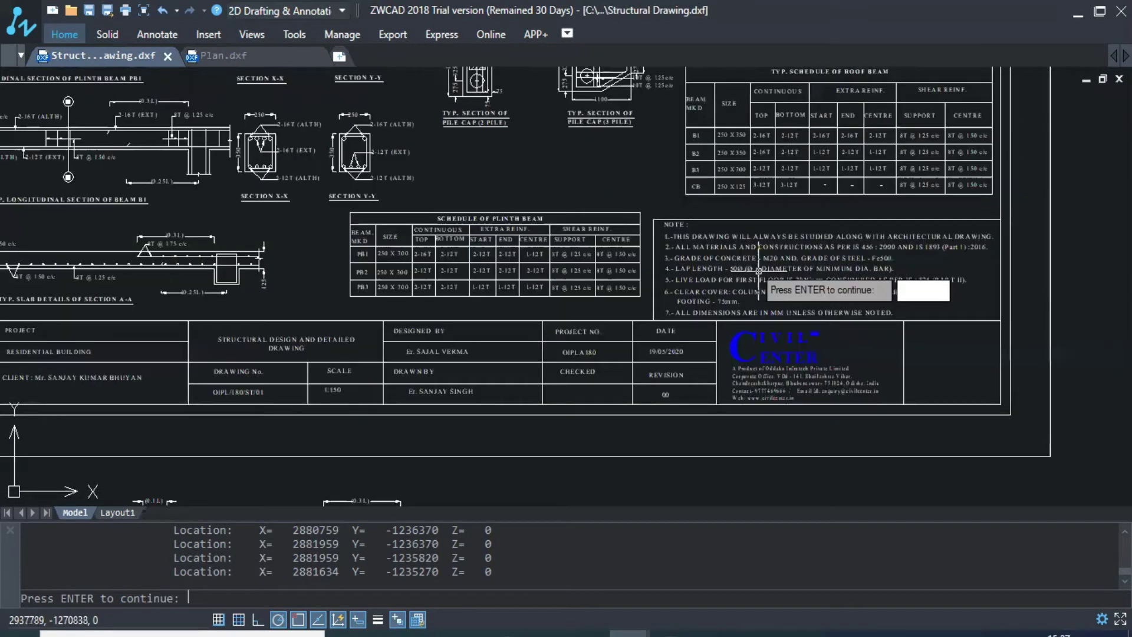
{"action": "scroll", "coordinate": [759, 271], "scroll_direction": "up", "scroll_amount": 2}
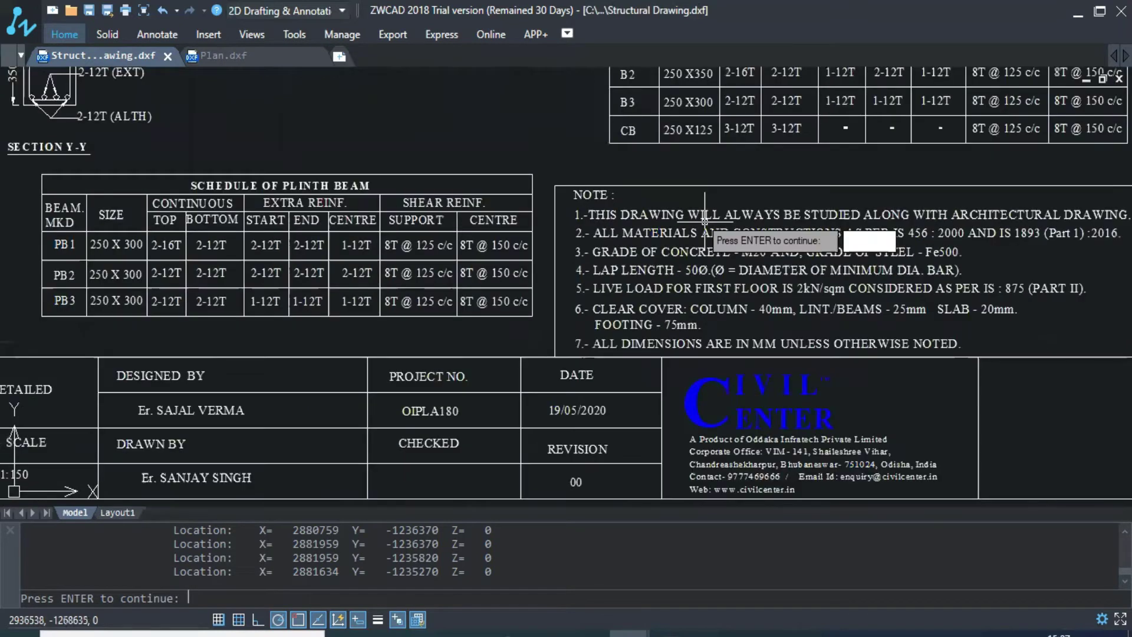
{"action": "scroll", "coordinate": [606, 215], "scroll_direction": "down", "scroll_amount": 2}
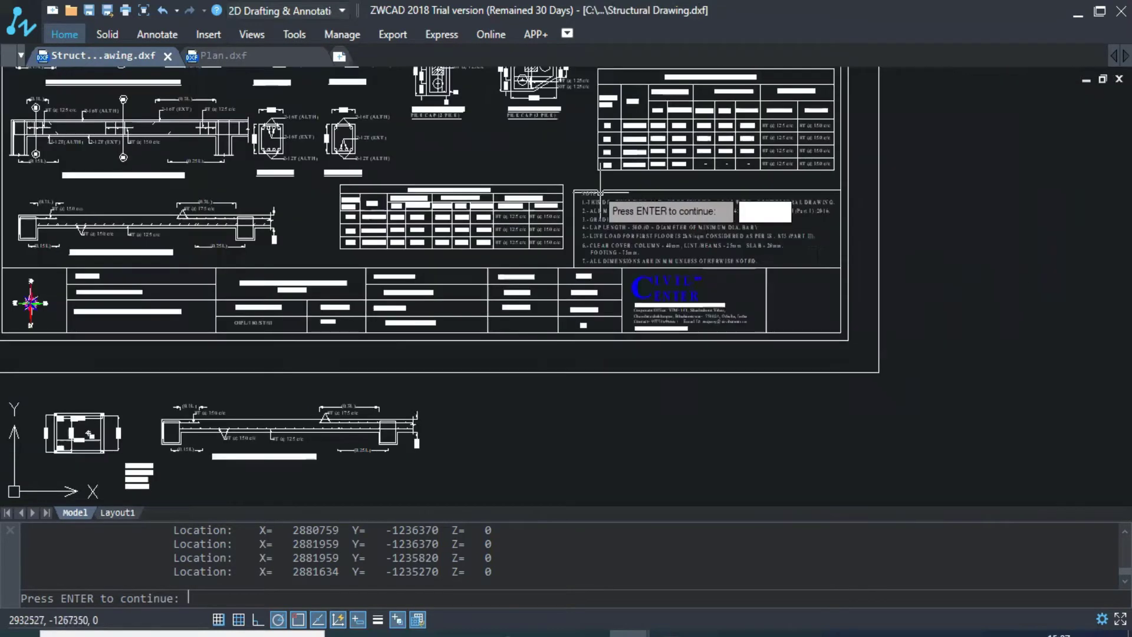
{"action": "scroll", "coordinate": [600, 193], "scroll_direction": "up", "scroll_amount": 2}
{"action": "scroll", "coordinate": [587, 194], "scroll_direction": "up", "scroll_amount": 1}
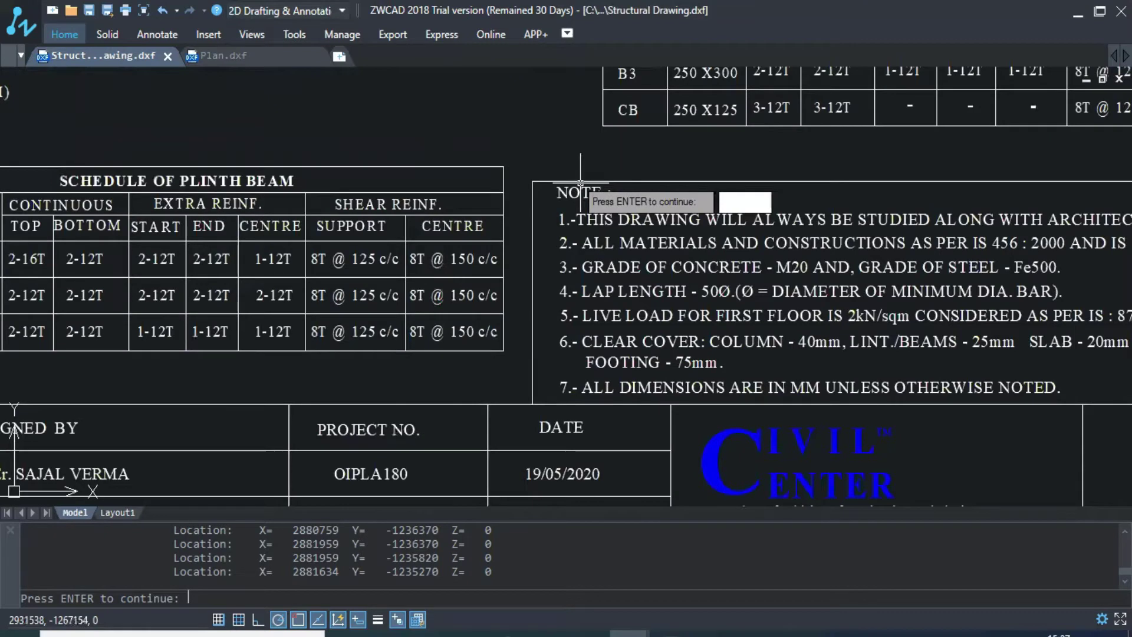
{"action": "left_click_drag", "start_coordinate": [581, 183], "coordinate": [559, 180]}
{"action": "scroll", "coordinate": [559, 181], "scroll_direction": "down", "scroll_amount": 3}
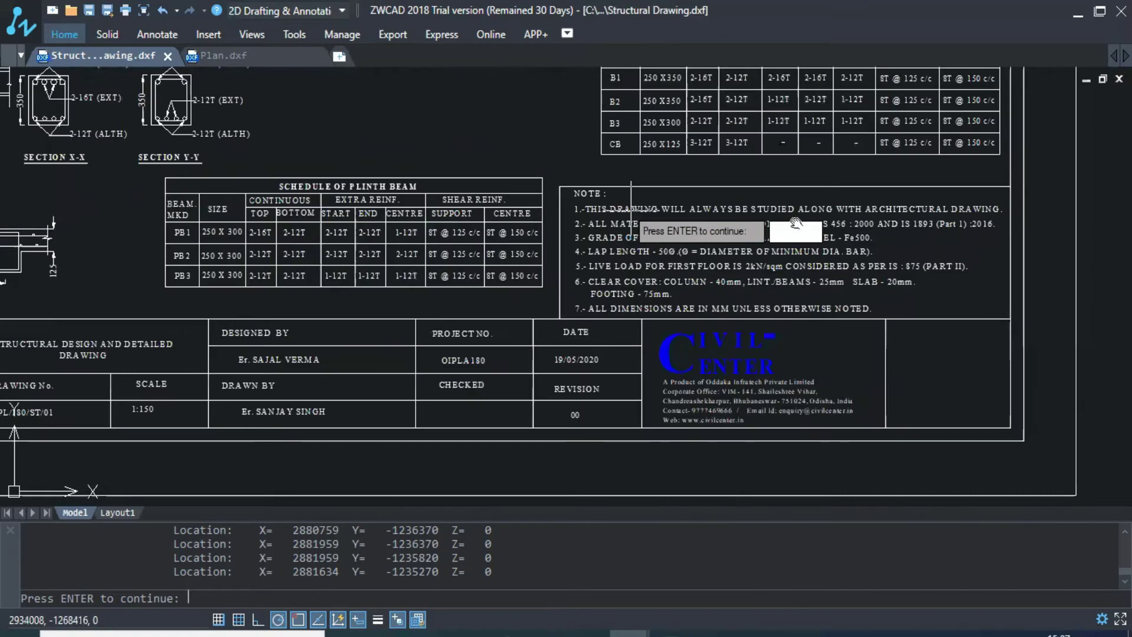
{"action": "scroll", "coordinate": [382, 193], "scroll_direction": "up", "scroll_amount": 2}
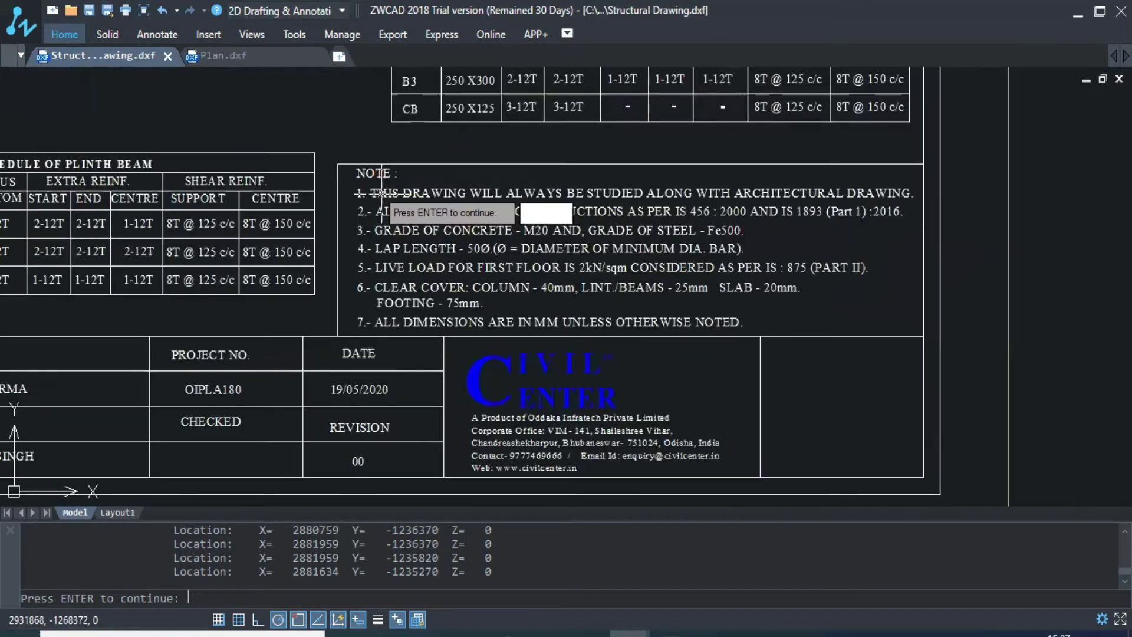
{"action": "scroll", "coordinate": [382, 193], "scroll_direction": "up", "scroll_amount": 2}
{"action": "scroll", "coordinate": [448, 183], "scroll_direction": "down", "scroll_amount": 2}
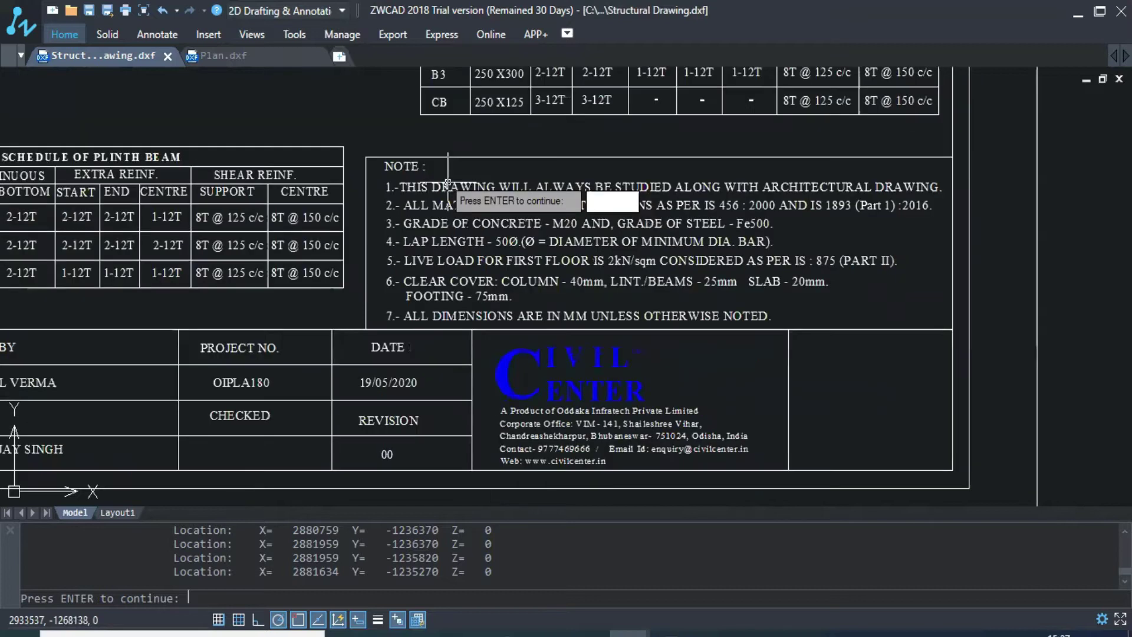
Look over the footing and plinth beam layouts and the complete structural drawing sheet.
{"action": "scroll", "coordinate": [511, 317], "scroll_direction": "down", "scroll_amount": 3}
{"action": "scroll", "coordinate": [244, 164], "scroll_direction": "up", "scroll_amount": 3}
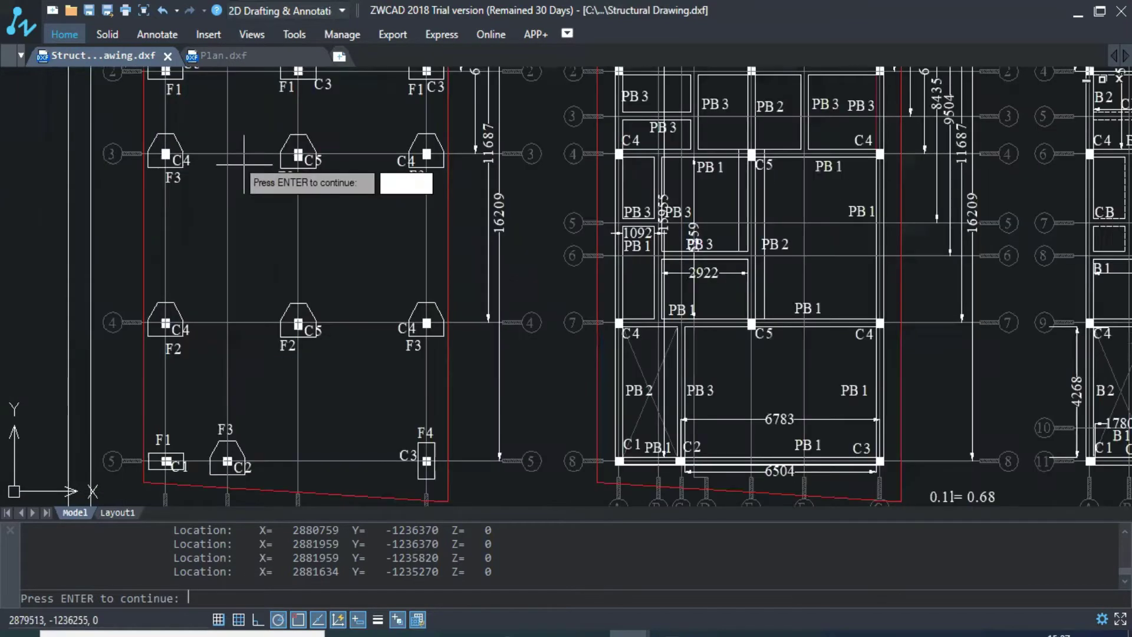
{"action": "scroll", "coordinate": [244, 164], "scroll_direction": "down", "scroll_amount": 4}
{"action": "scroll", "coordinate": [313, 188], "scroll_direction": "down", "scroll_amount": 2}
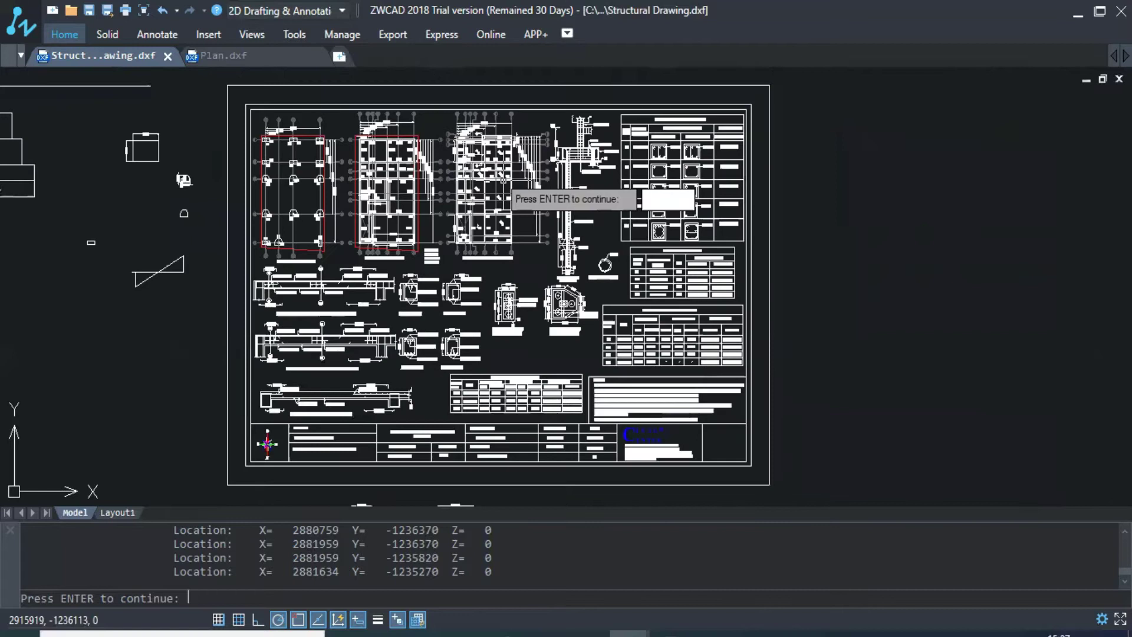
{"action": "scroll", "coordinate": [381, 313], "scroll_direction": "up", "scroll_amount": 1}
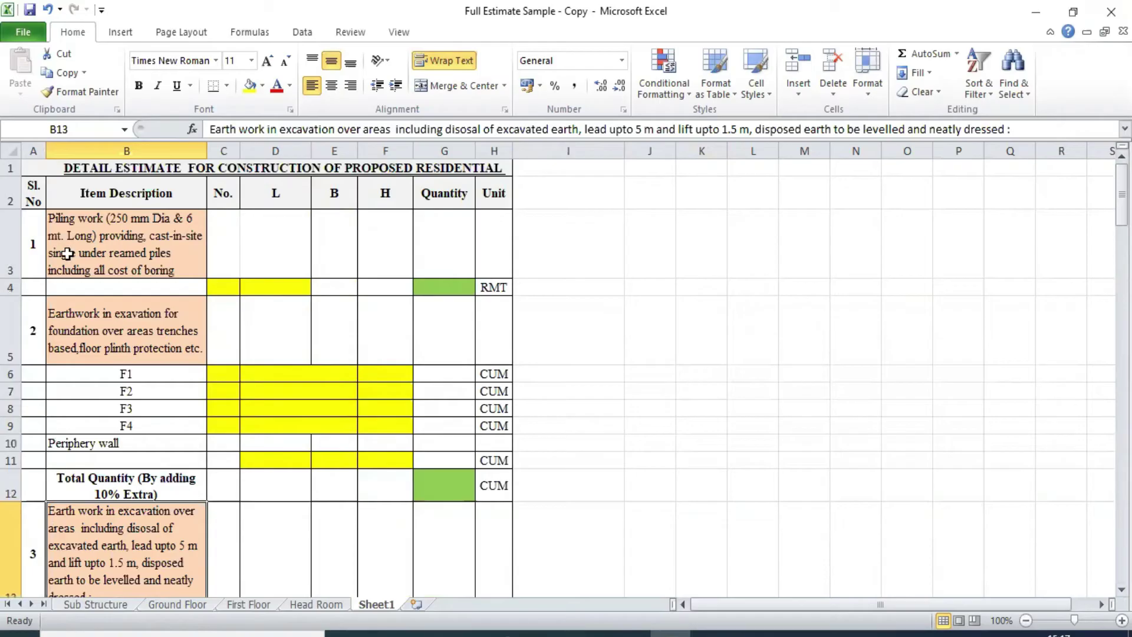
Switch to the Full Estimate Sample workbook in Excel and read items 1 to 4 on Sheet1: piling, foundation excavation, earth disposal and sand filling.
{"action": "left_click", "coordinate": [35, 254]}
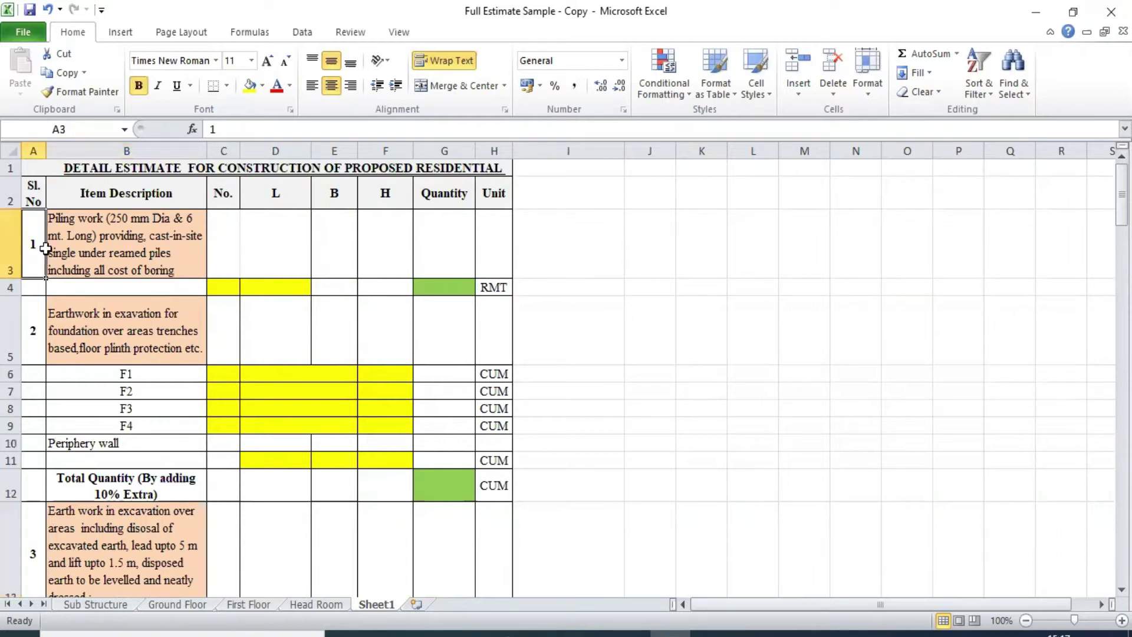
{"action": "left_click", "coordinate": [98, 236]}
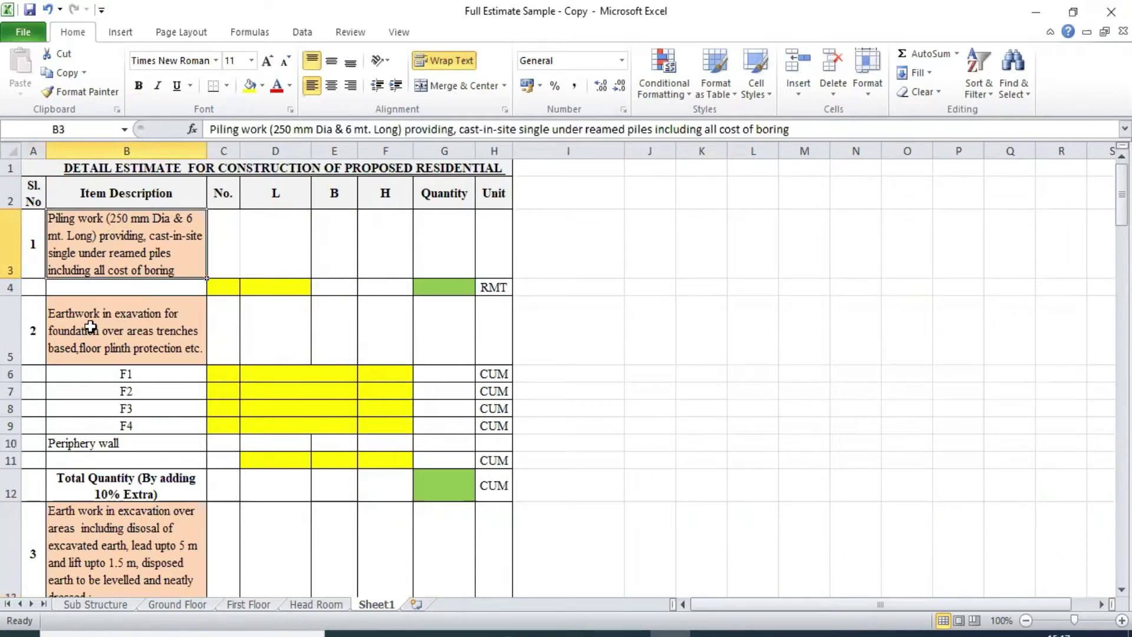
{"action": "left_click", "coordinate": [178, 323]}
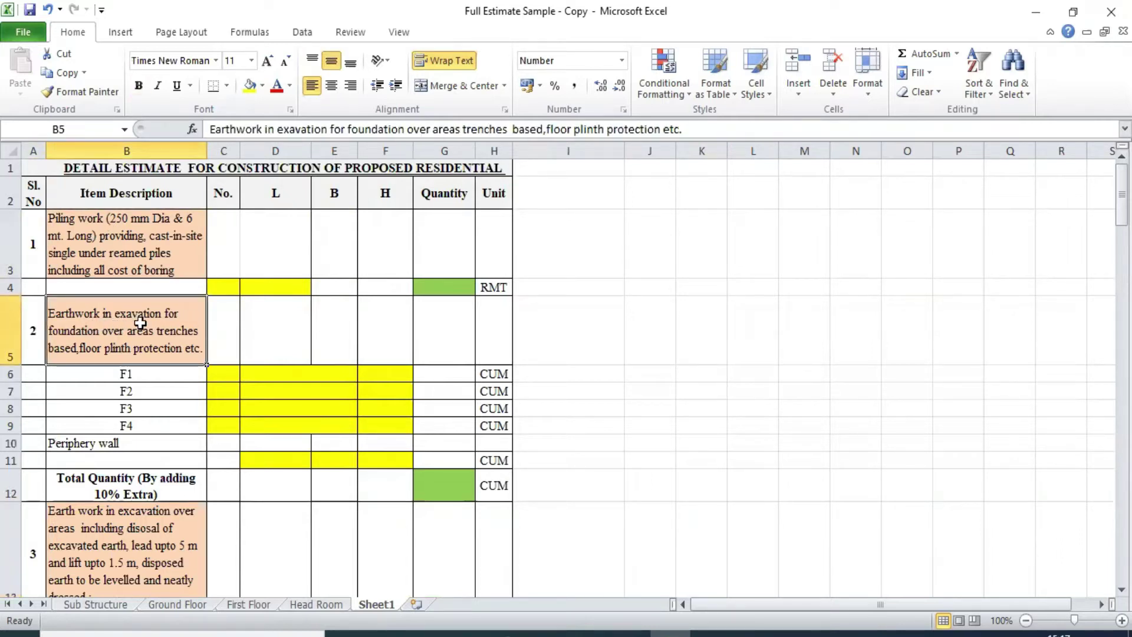
{"action": "left_click", "coordinate": [112, 506]}
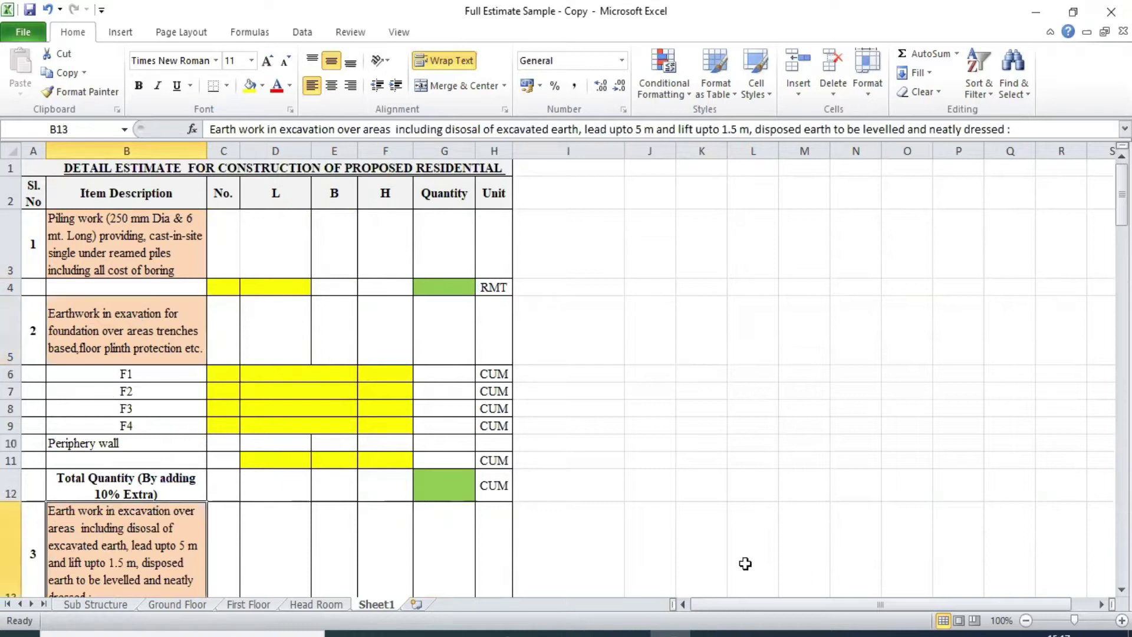
{"action": "scroll", "coordinate": [730, 466], "scroll_direction": "down", "scroll_amount": 5}
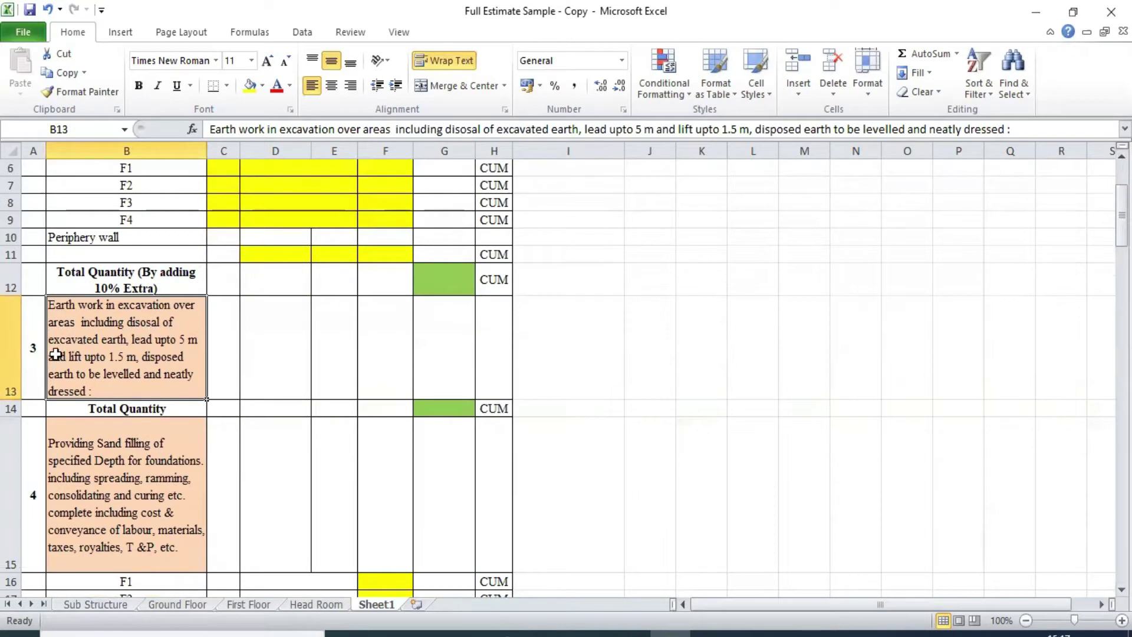
{"action": "left_click", "coordinate": [161, 482]}
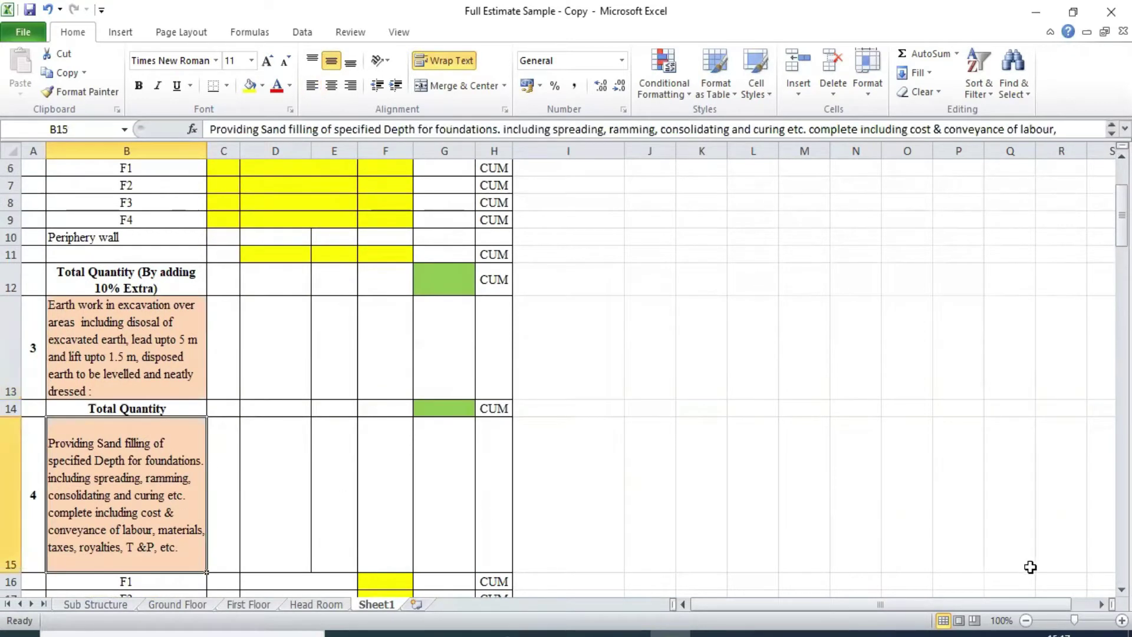
{"action": "scroll", "coordinate": [564, 375], "scroll_direction": "down", "scroll_amount": 2}
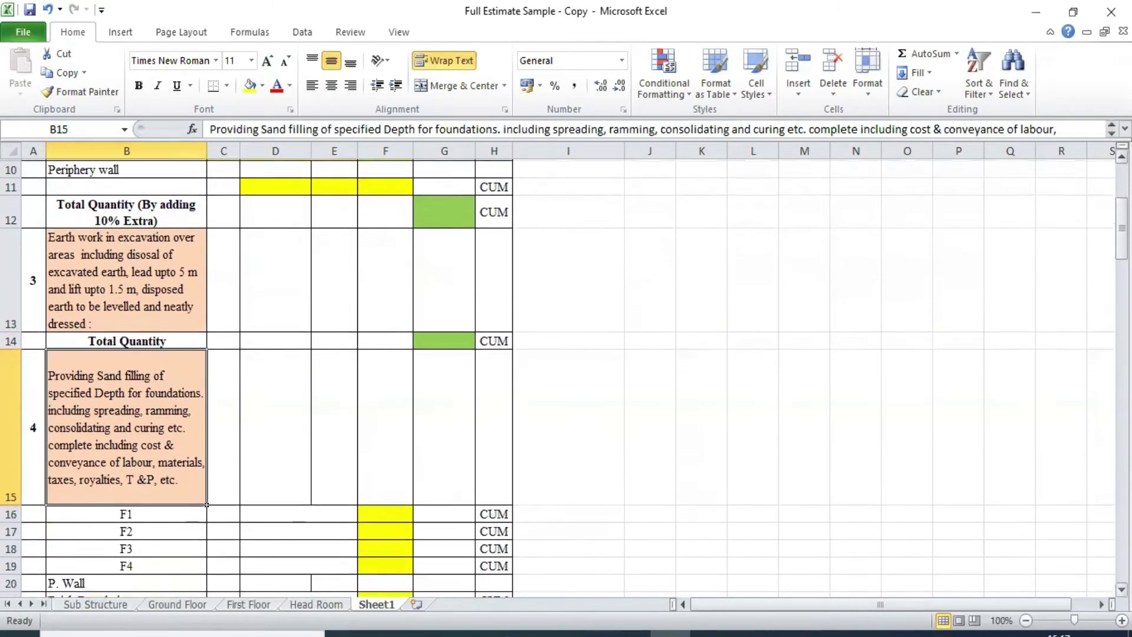
{"action": "scroll", "coordinate": [564, 375], "scroll_direction": "down", "scroll_amount": 2}
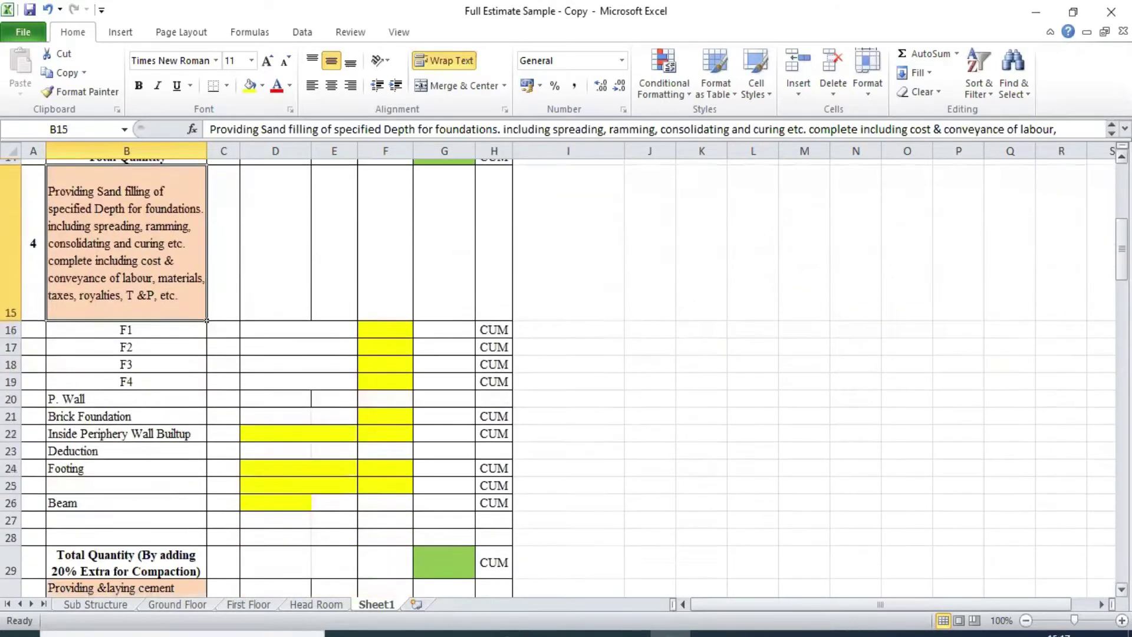
Read estimate items 5 and 6, covering M7.5 cement concrete and M20 reinforced concrete, with their footing, pile, column and beam rows.
{"action": "left_click", "coordinate": [110, 448]}
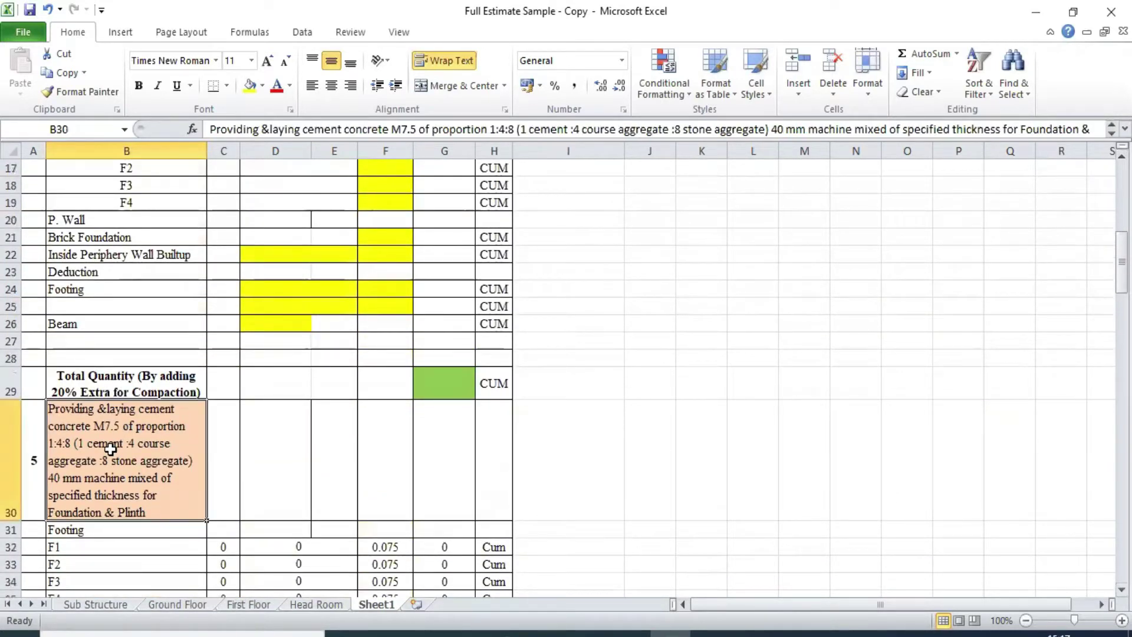
{"action": "scroll", "coordinate": [564, 375], "scroll_direction": "down", "scroll_amount": 5}
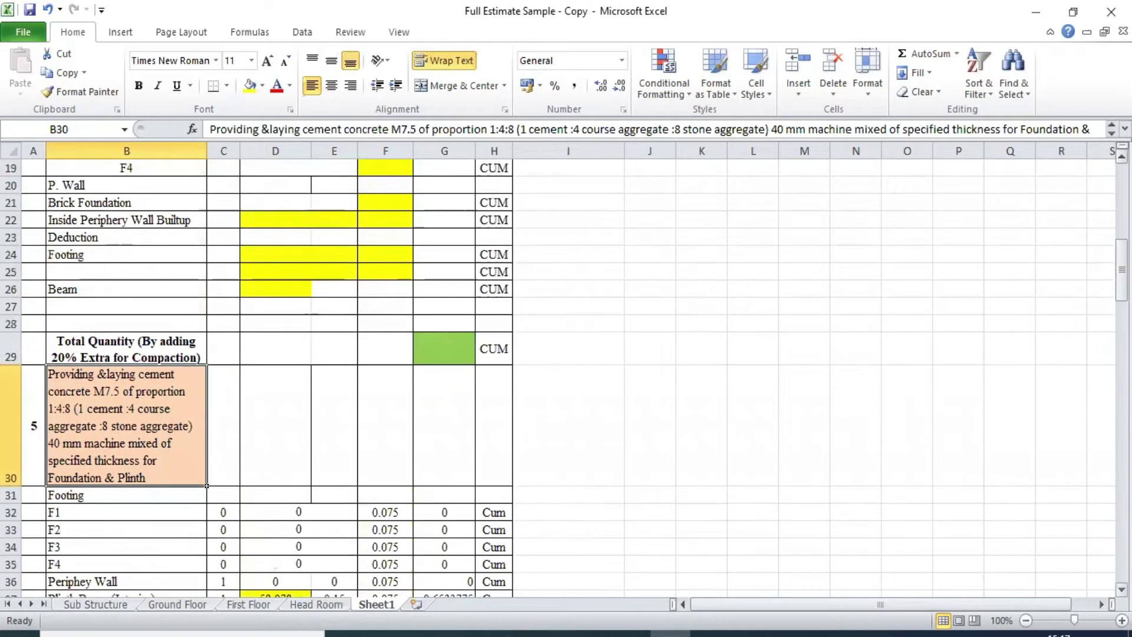
{"action": "scroll", "coordinate": [590, 385], "scroll_direction": "down", "scroll_amount": 1}
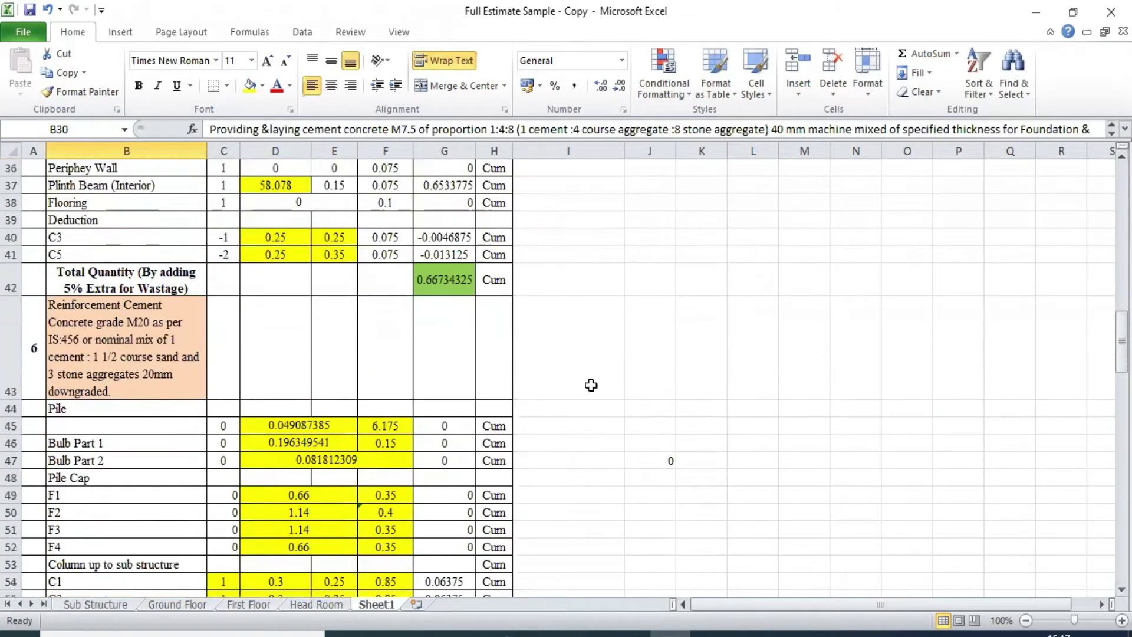
{"action": "left_click", "coordinate": [72, 326]}
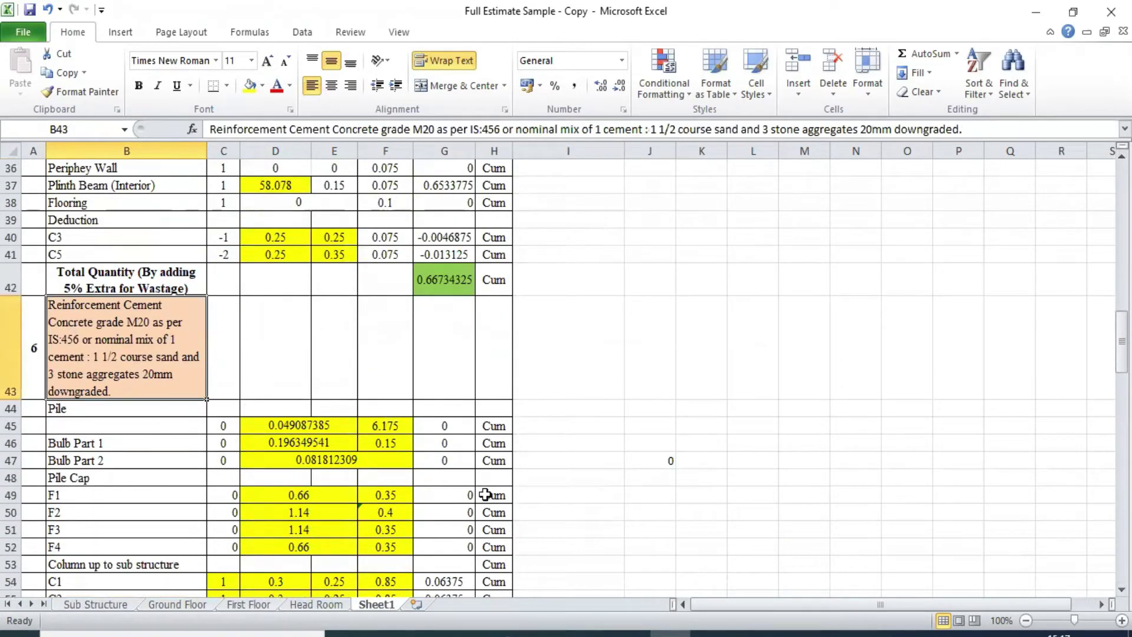
{"action": "scroll", "coordinate": [564, 378], "scroll_direction": "down", "scroll_amount": 4}
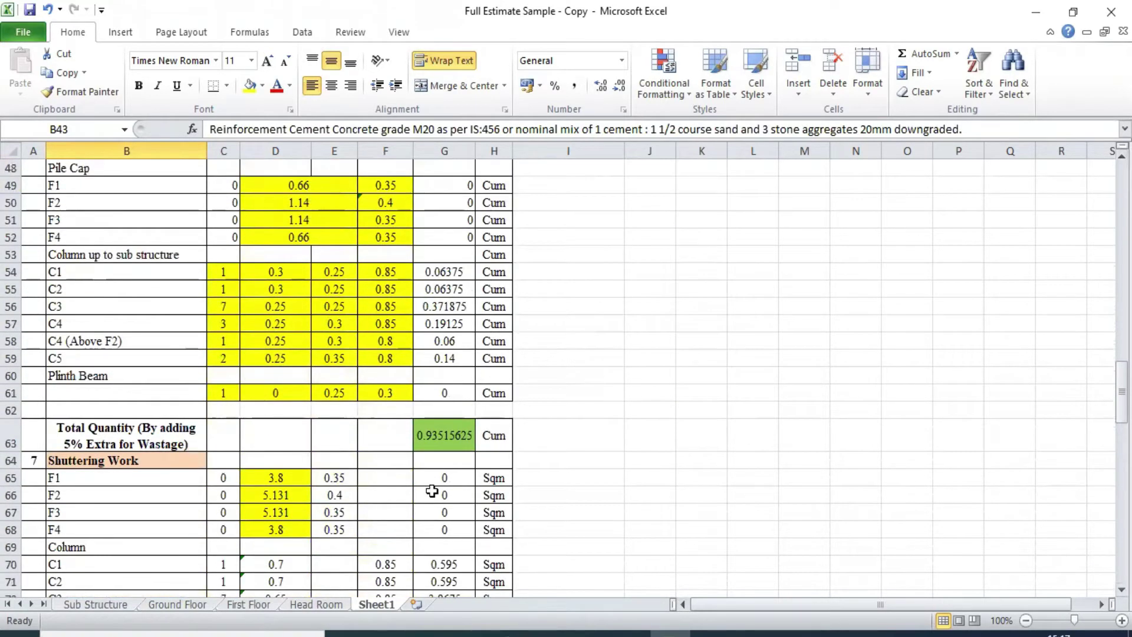
Read the remaining estimate items: shuttering work, steel, fly ash brick masonry and 12 mm cement plaster.
{"action": "left_click", "coordinate": [163, 463]}
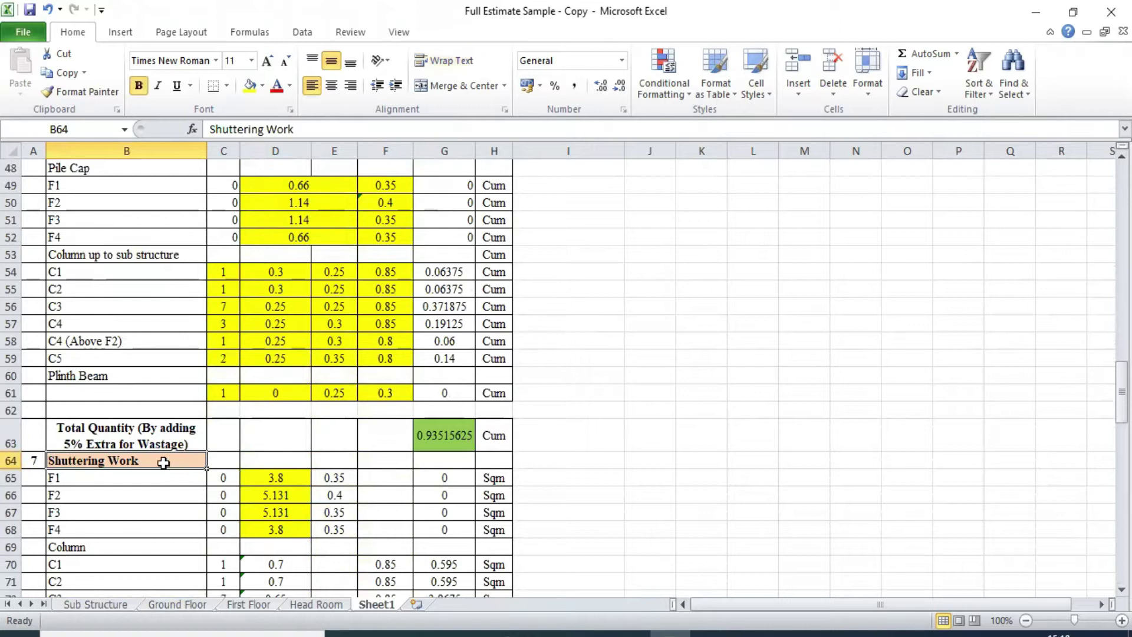
{"action": "scroll", "coordinate": [35, 354], "scroll_direction": "down", "scroll_amount": 7}
{"action": "left_click", "coordinate": [70, 357]}
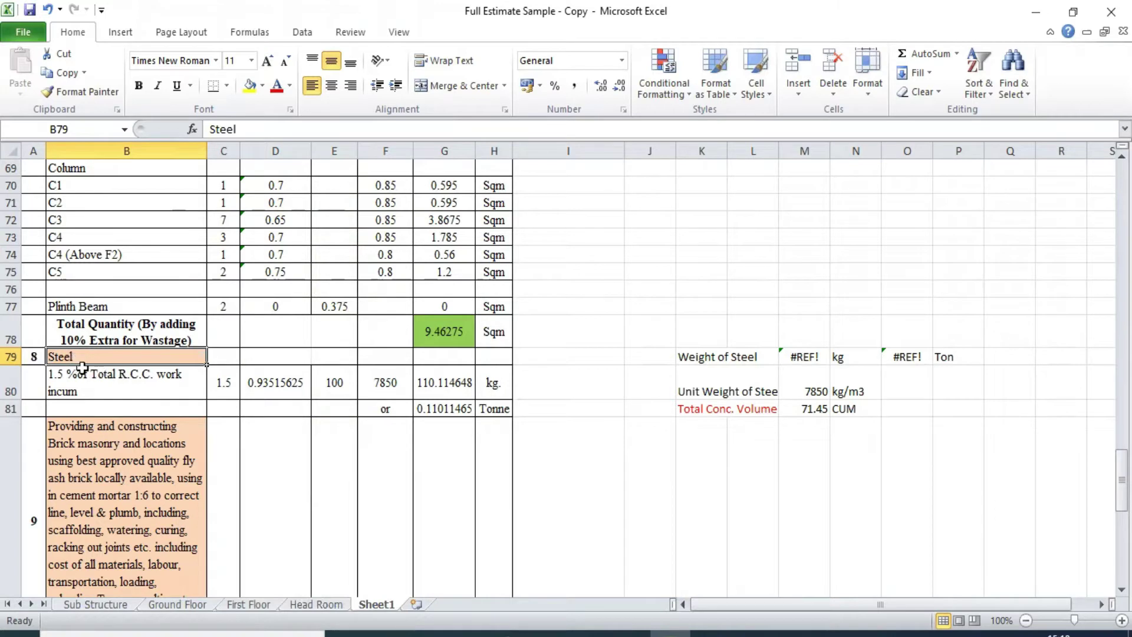
{"action": "left_click", "coordinate": [138, 456]}
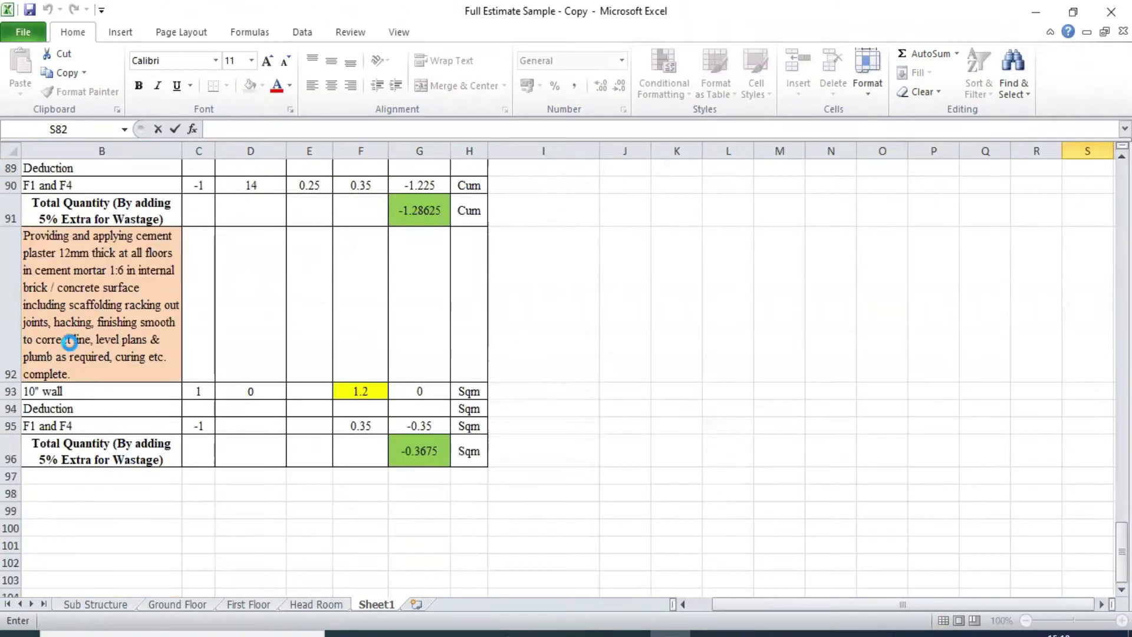
{"action": "left_click", "coordinate": [69, 340]}
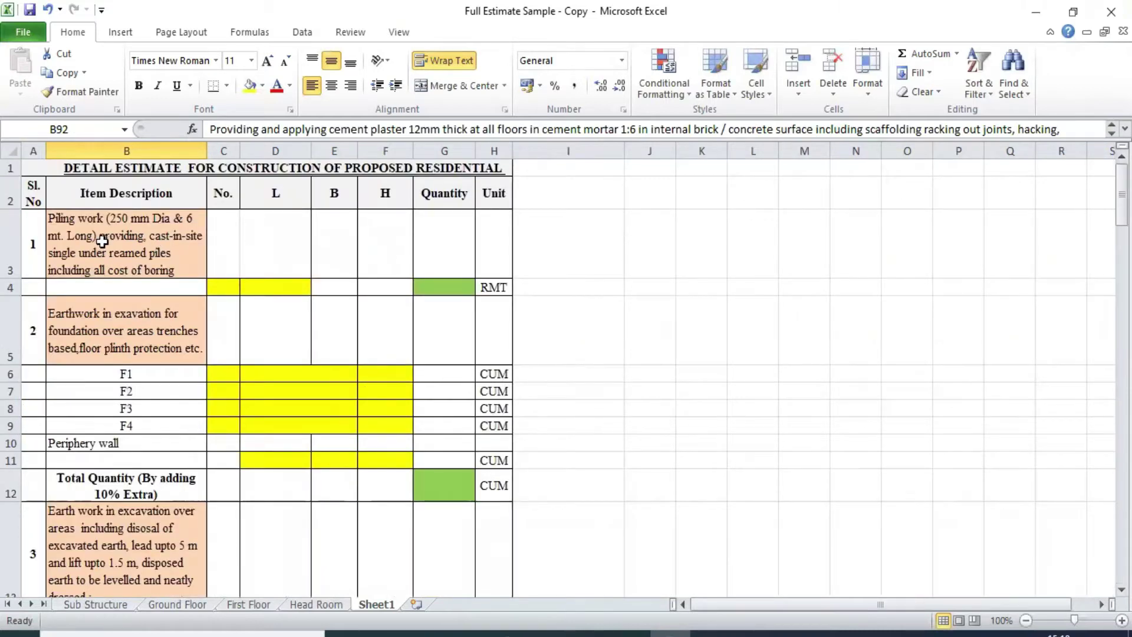
Read the piling work item, then switch to the structural drawing in ZWCAD and examine the pile's length and reinforcement in the foundation section.
{"action": "left_click", "coordinate": [116, 236]}
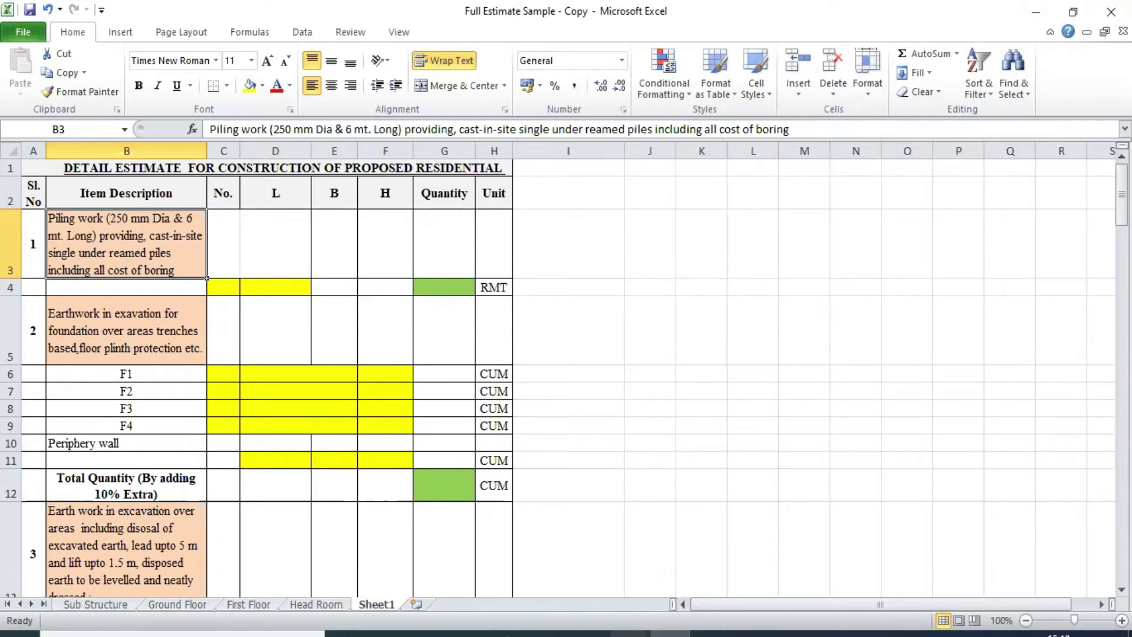
{"action": "mouse_move", "coordinate": [649, 616]}
{"action": "left_click", "coordinate": [585, 588]}
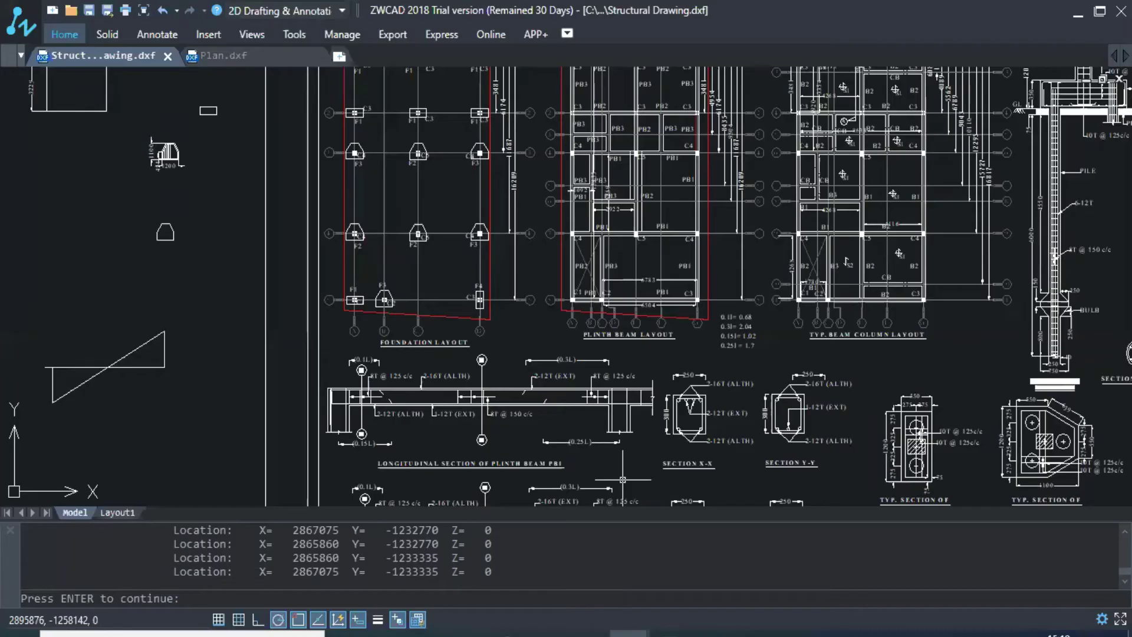
{"action": "scroll", "coordinate": [788, 230], "scroll_direction": "down", "scroll_amount": 4}
{"action": "scroll", "coordinate": [808, 247], "scroll_direction": "up", "scroll_amount": 10}
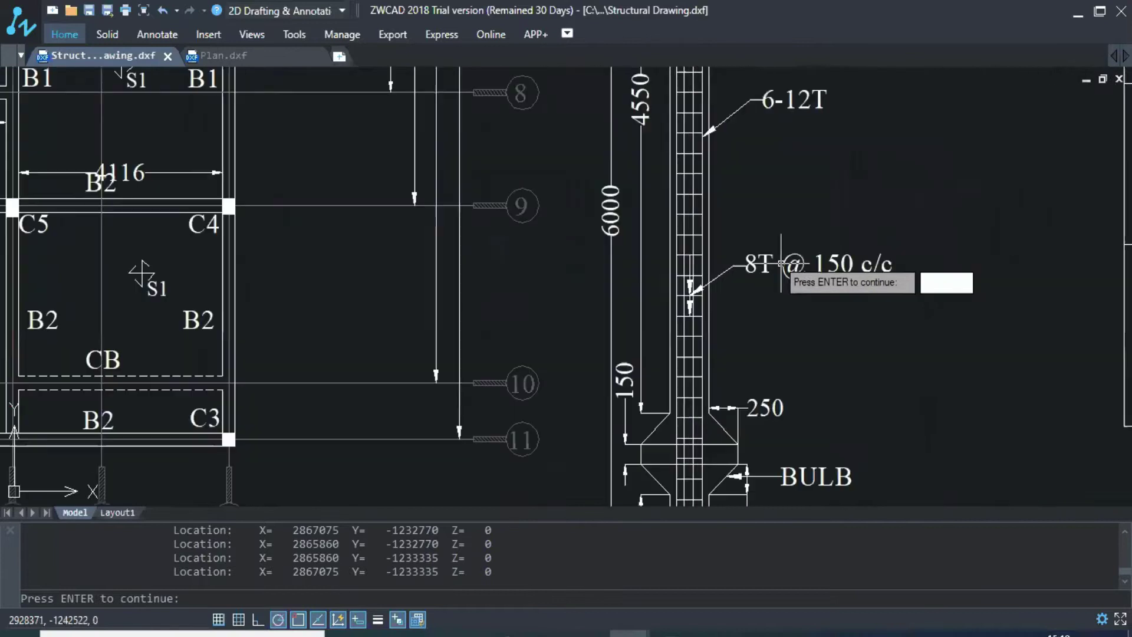
{"action": "scroll", "coordinate": [652, 236], "scroll_direction": "down", "scroll_amount": 4}
{"action": "scroll", "coordinate": [660, 372], "scroll_direction": "up", "scroll_amount": 4}
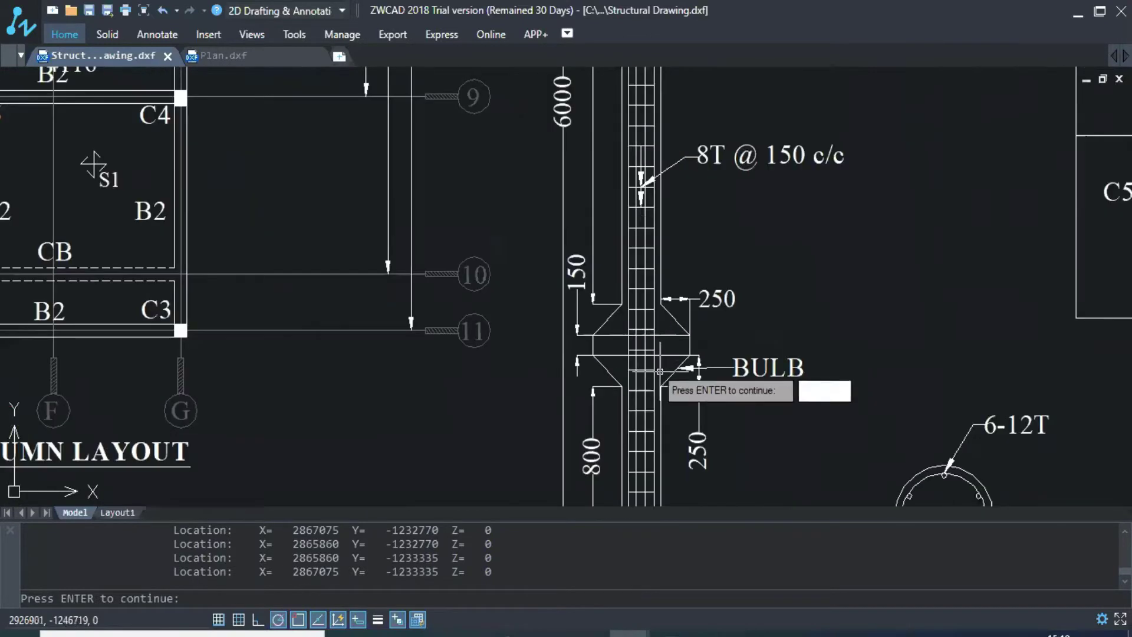
Examine the under-reamed bulb and the lower end of the pile, reading the bulb, shaft diameter and cover dimensions.
{"action": "scroll", "coordinate": [660, 371], "scroll_direction": "down", "scroll_amount": 4}
{"action": "scroll", "coordinate": [649, 330], "scroll_direction": "up", "scroll_amount": 5}
{"action": "scroll", "coordinate": [648, 324], "scroll_direction": "down", "scroll_amount": 5}
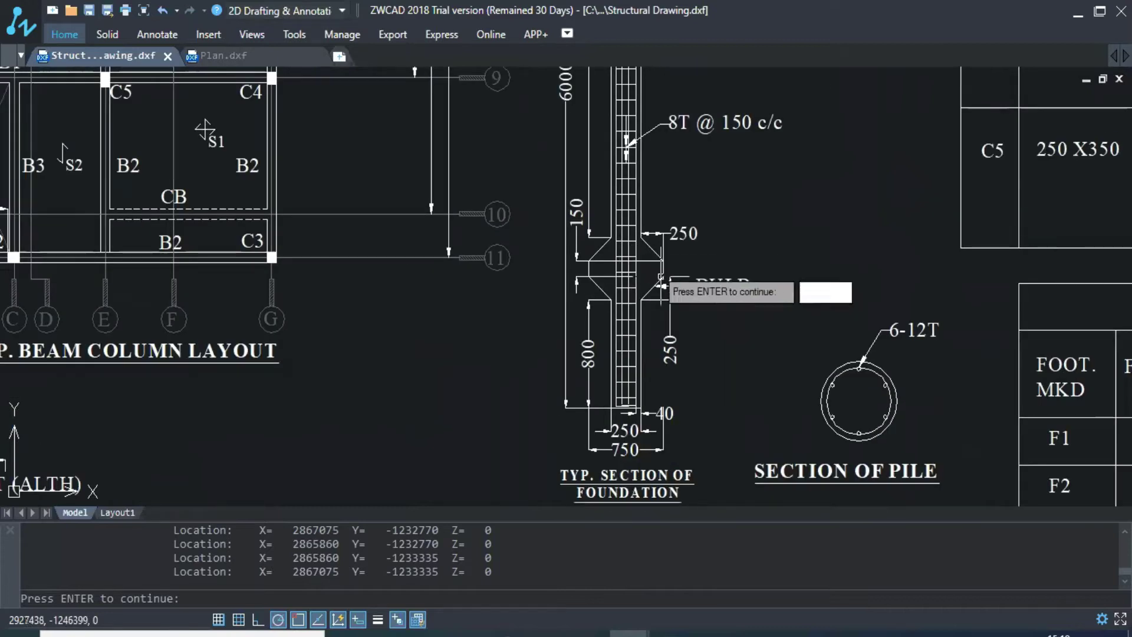
{"action": "scroll", "coordinate": [660, 278], "scroll_direction": "down", "scroll_amount": 1}
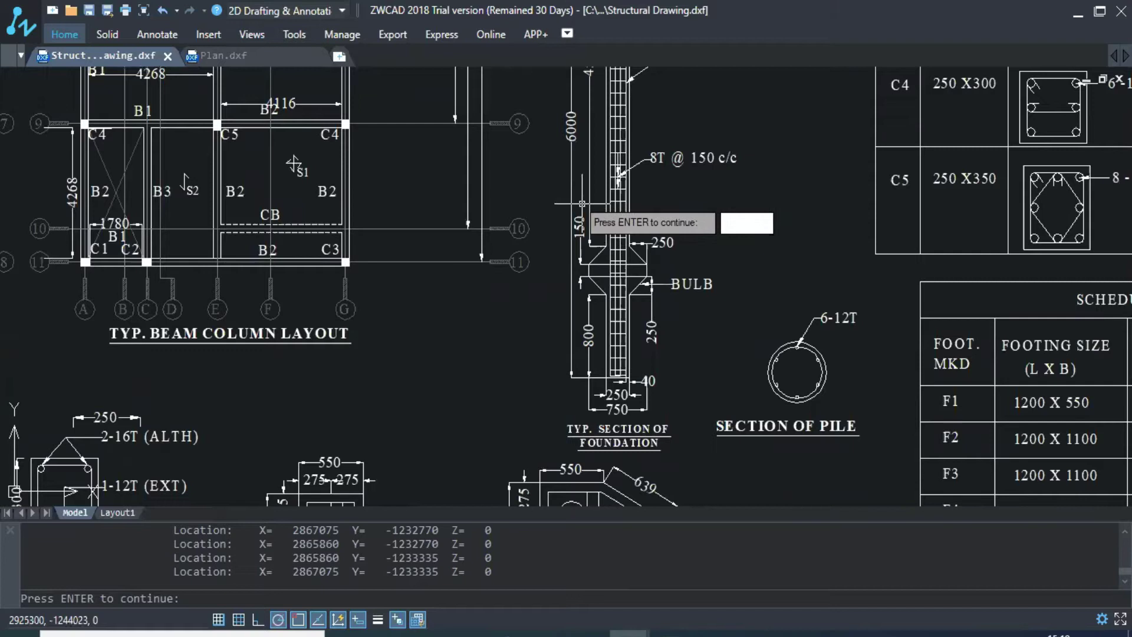
{"action": "scroll", "coordinate": [620, 281], "scroll_direction": "up", "scroll_amount": 3}
{"action": "scroll", "coordinate": [584, 251], "scroll_direction": "down", "scroll_amount": 2}
{"action": "scroll", "coordinate": [578, 289], "scroll_direction": "down", "scroll_amount": 2}
{"action": "scroll", "coordinate": [582, 255], "scroll_direction": "up", "scroll_amount": 1}
{"action": "scroll", "coordinate": [583, 255], "scroll_direction": "up", "scroll_amount": 4}
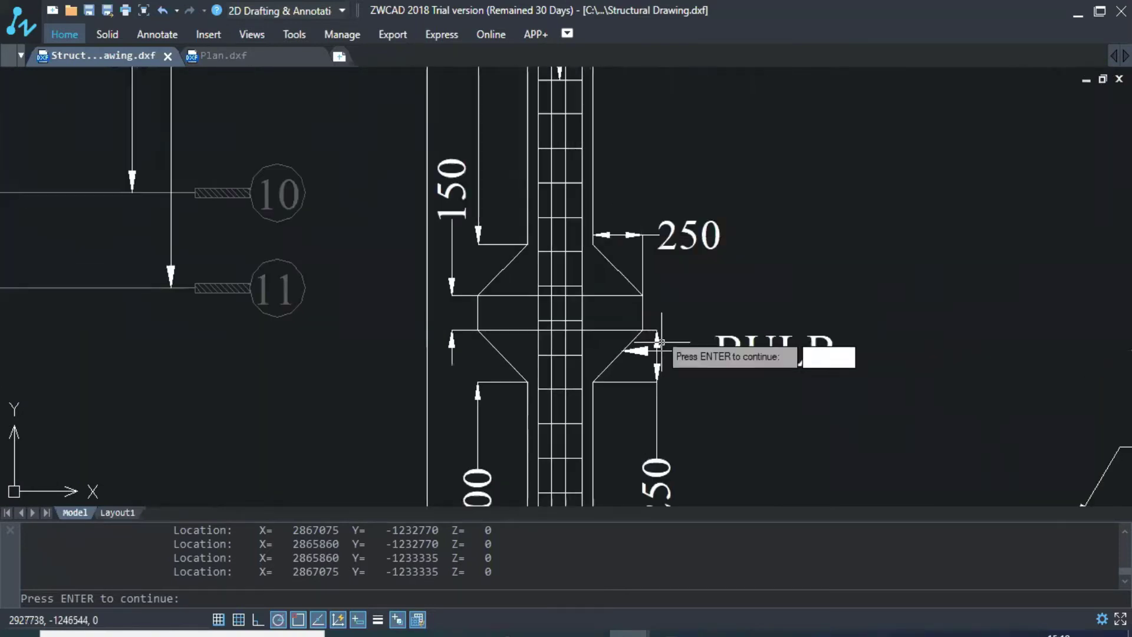
{"action": "scroll", "coordinate": [644, 333], "scroll_direction": "down", "scroll_amount": 3}
{"action": "scroll", "coordinate": [559, 362], "scroll_direction": "up", "scroll_amount": 5}
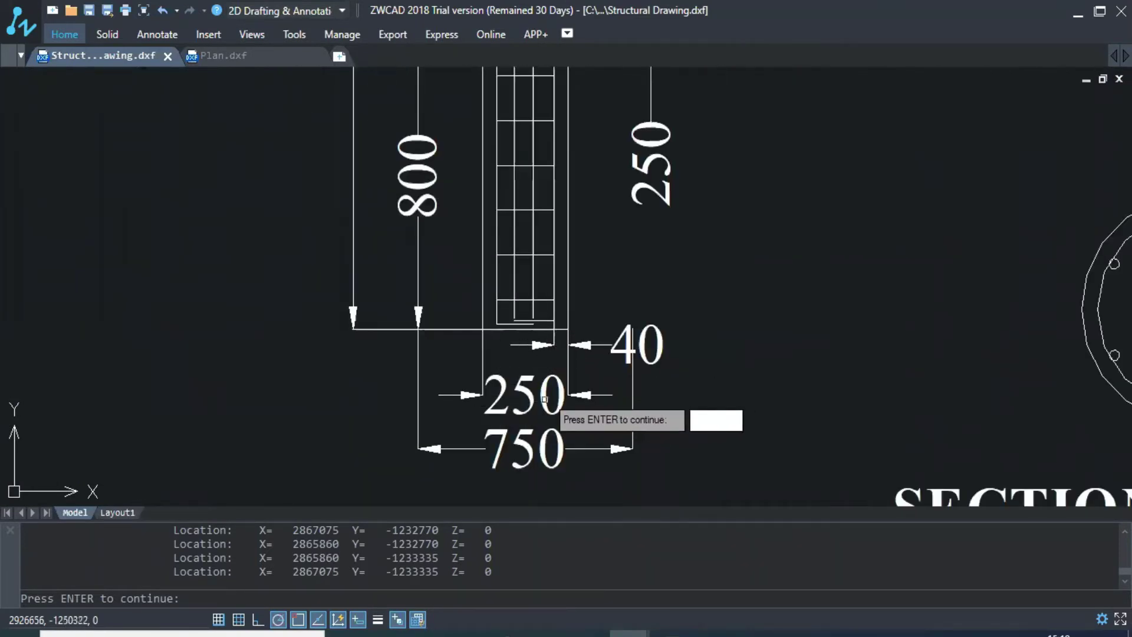
{"action": "scroll", "coordinate": [560, 323], "scroll_direction": "down", "scroll_amount": 5}
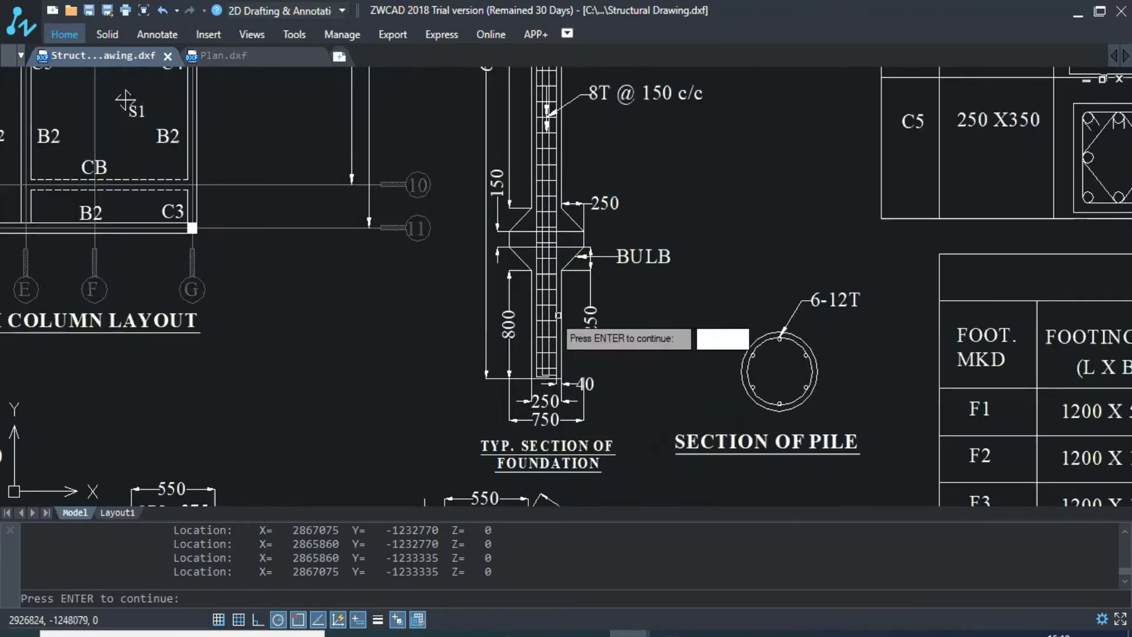
Check the pile's overall length dimension along the shaft in the typical foundation section.
{"action": "scroll", "coordinate": [551, 115], "scroll_direction": "down", "scroll_amount": 3}
{"action": "scroll", "coordinate": [513, 265], "scroll_direction": "up", "scroll_amount": 6}
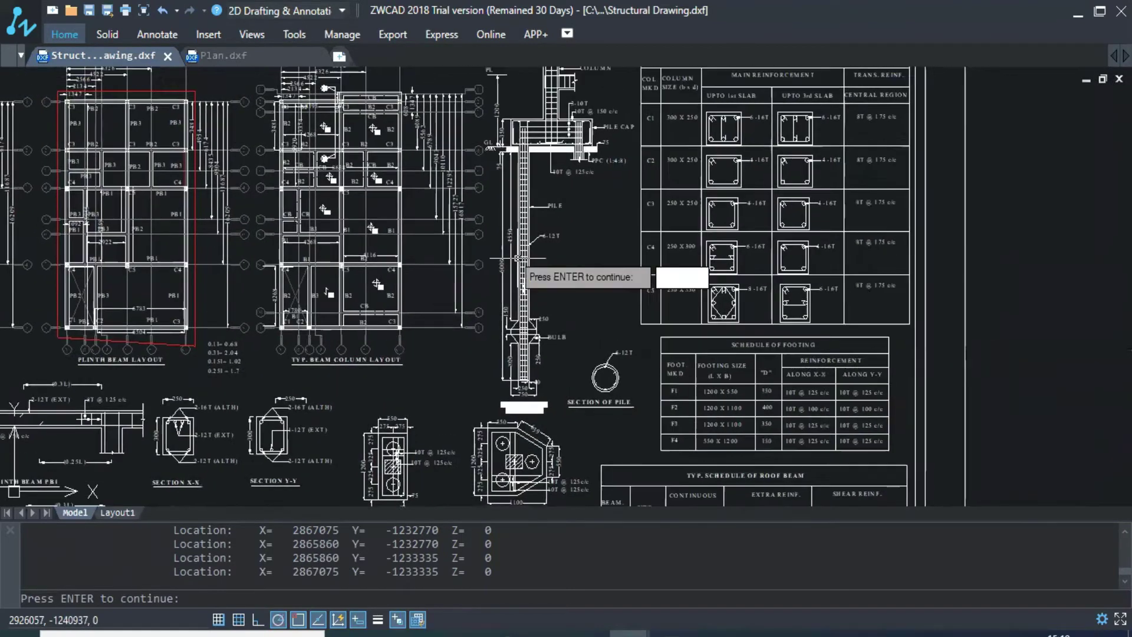
{"action": "scroll", "coordinate": [508, 228], "scroll_direction": "up", "scroll_amount": 2}
{"action": "scroll", "coordinate": [521, 266], "scroll_direction": "down", "scroll_amount": 6}
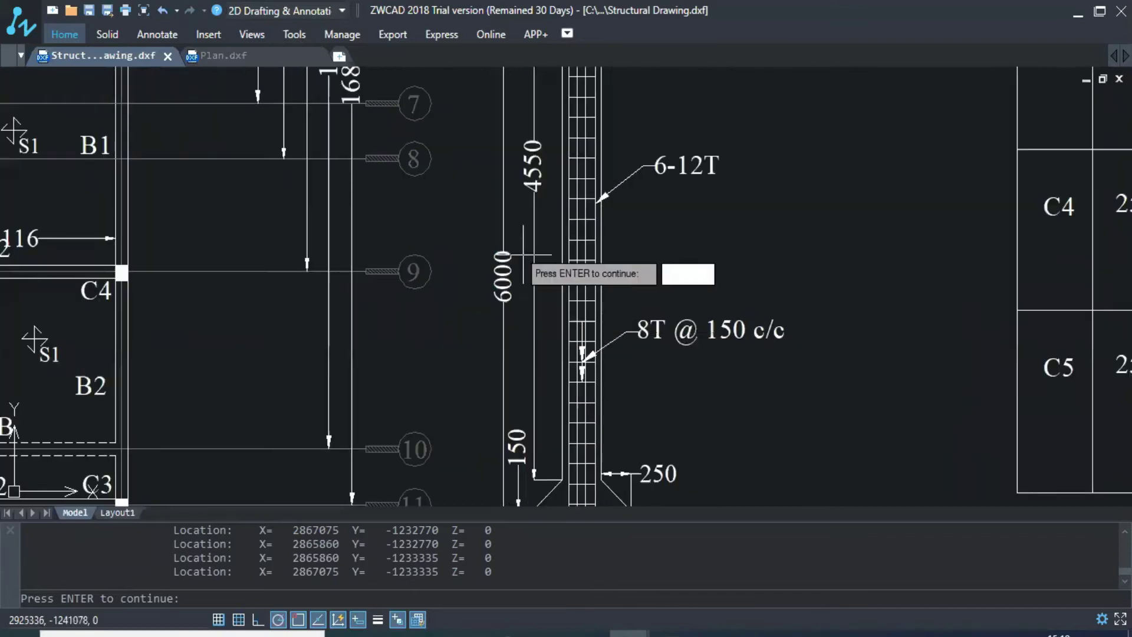
{"action": "scroll", "coordinate": [546, 142], "scroll_direction": "up", "scroll_amount": 6}
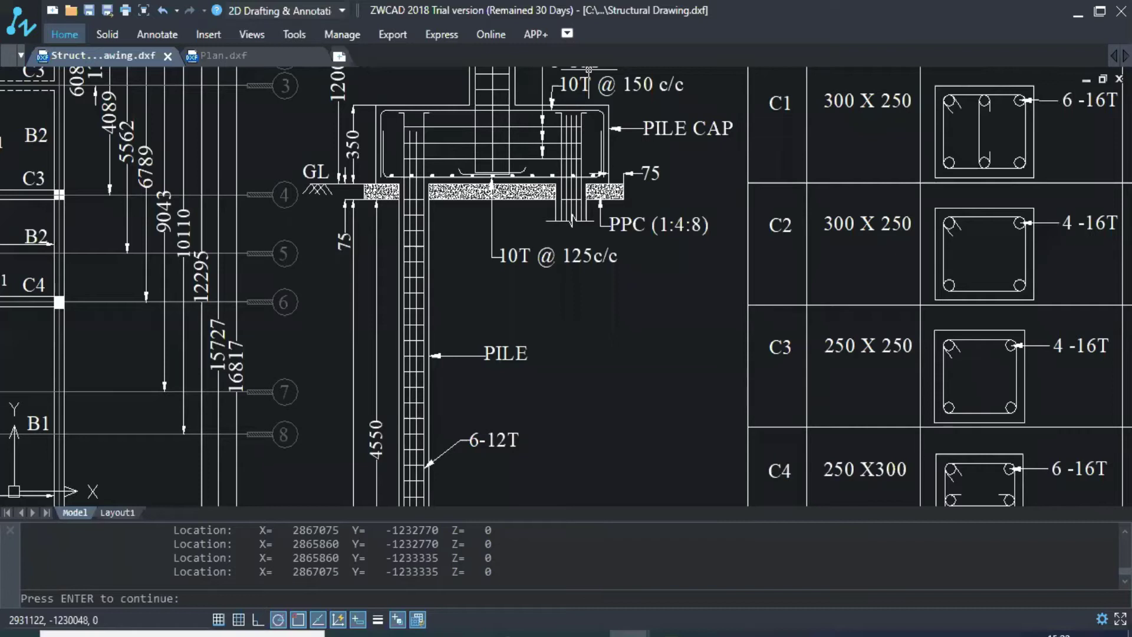
Examine the pile cap, PPC layer and ground level at the head of the pile in the foundation section.
{"action": "scroll", "coordinate": [354, 212], "scroll_direction": "up", "scroll_amount": 5}
{"action": "scroll", "coordinate": [354, 218], "scroll_direction": "down", "scroll_amount": 5}
{"action": "scroll", "coordinate": [353, 212], "scroll_direction": "up", "scroll_amount": 5}
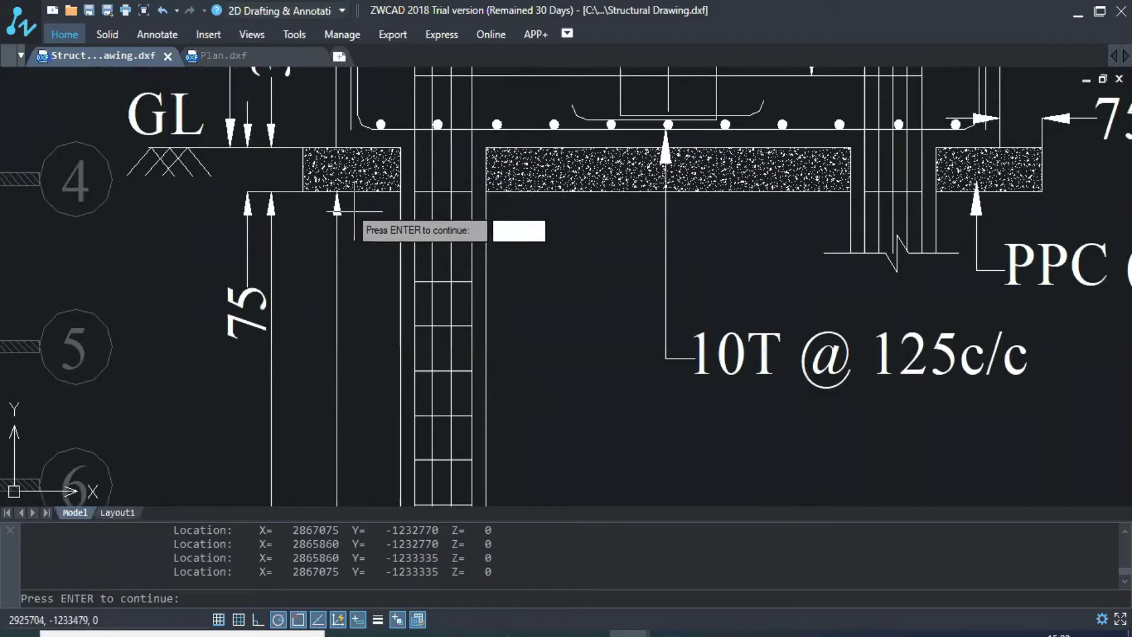
{"action": "scroll", "coordinate": [354, 210], "scroll_direction": "down", "scroll_amount": 5}
{"action": "scroll", "coordinate": [318, 171], "scroll_direction": "up", "scroll_amount": 3}
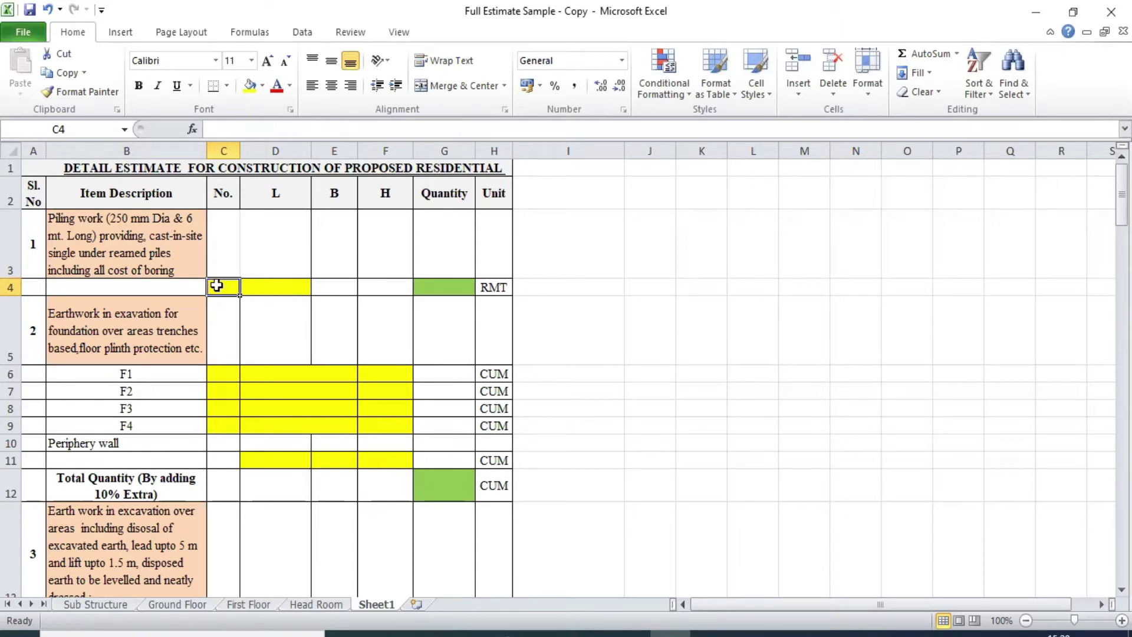
In the Excel estimate, review the piling item's description and its number, length, breadth, height and quantity cells in row 4.
{"action": "left_click", "coordinate": [253, 286]}
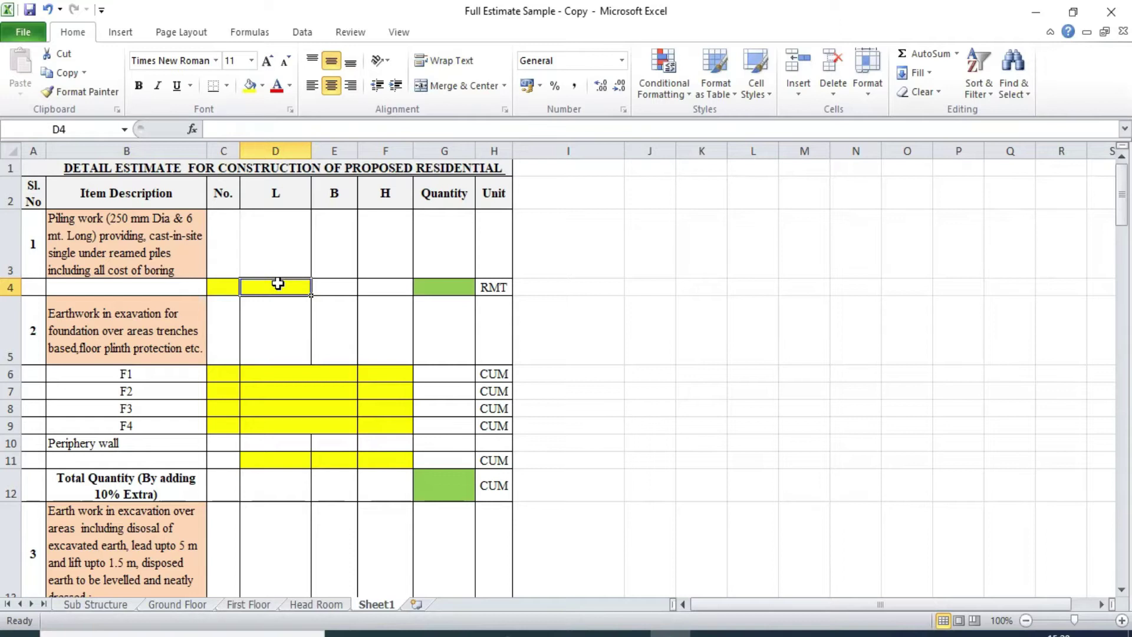
{"action": "left_click", "coordinate": [328, 287]}
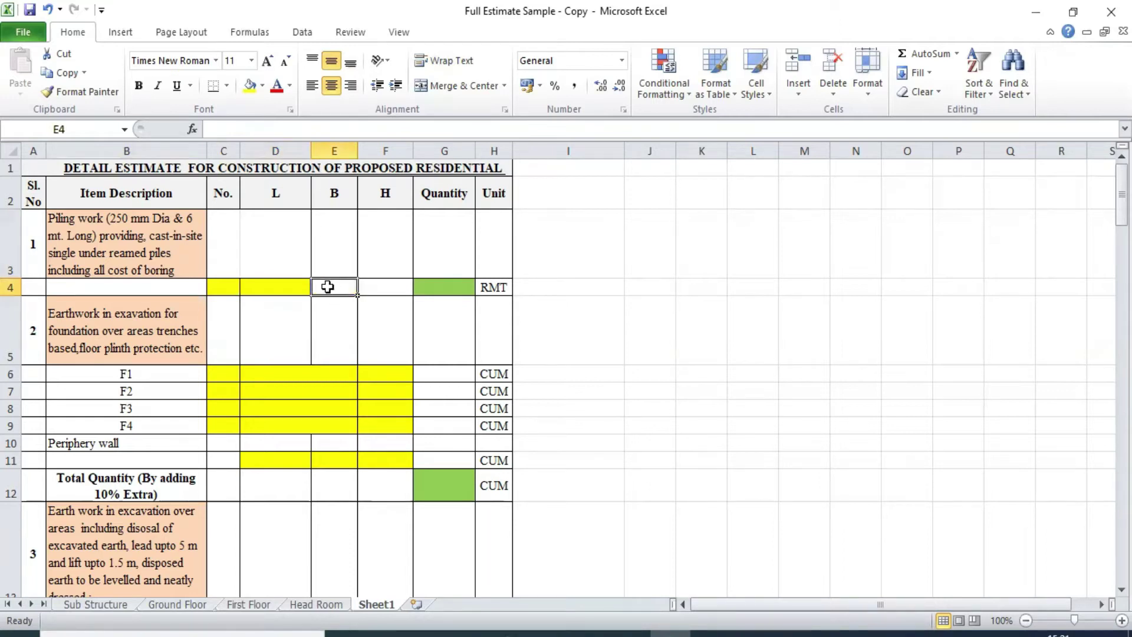
{"action": "left_click", "coordinate": [387, 286]}
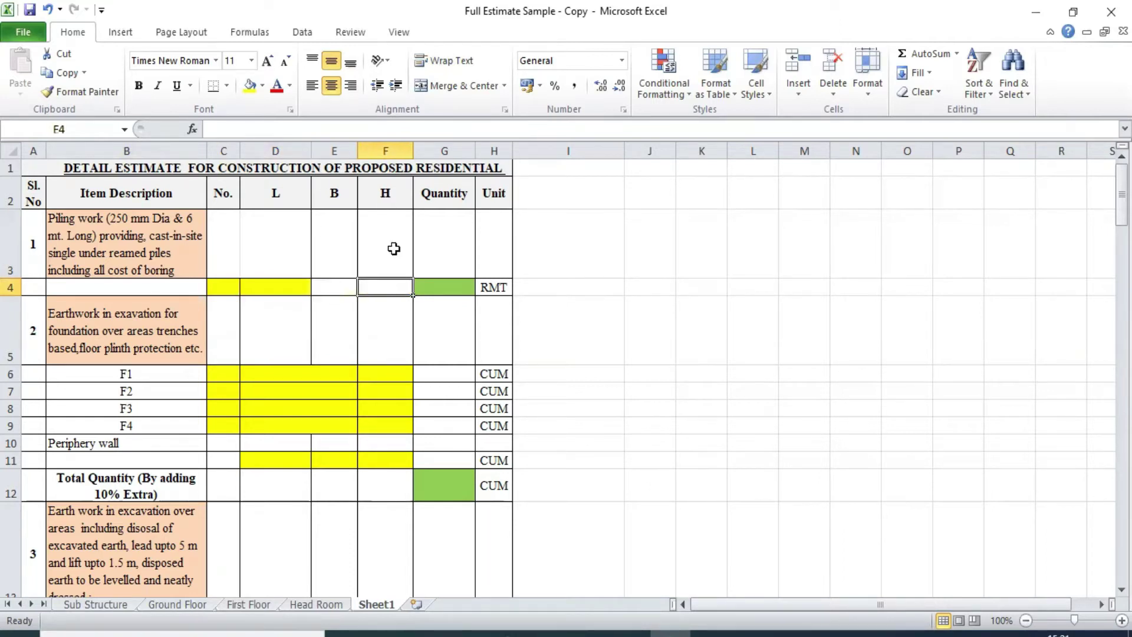
{"action": "left_click", "coordinate": [457, 289]}
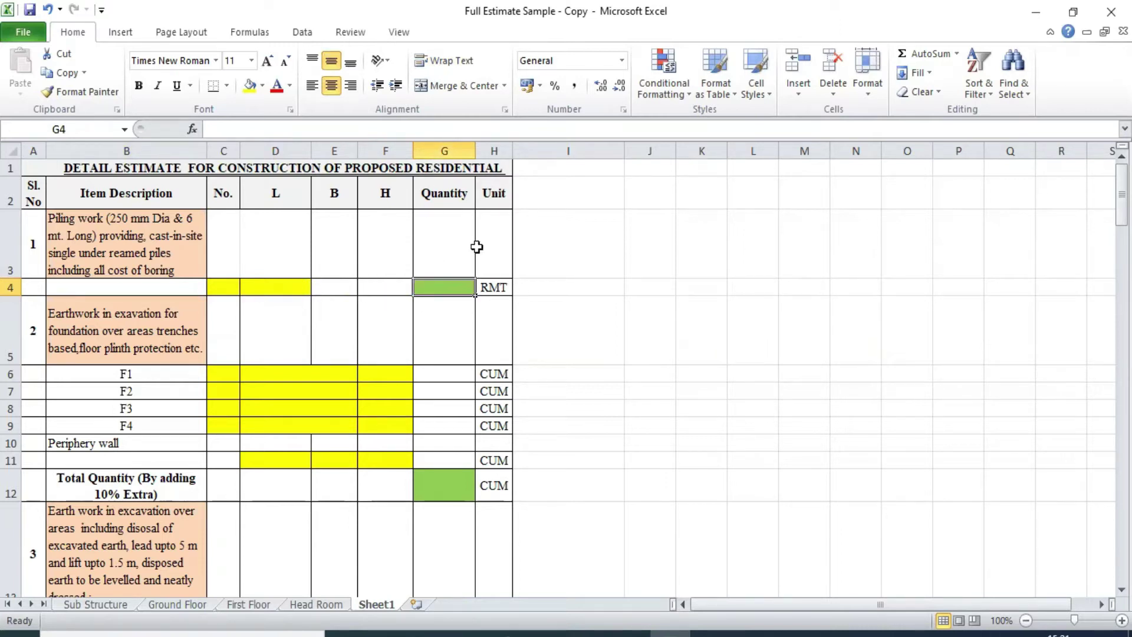
{"action": "left_click", "coordinate": [215, 293]}
{"action": "left_click", "coordinate": [105, 240]}
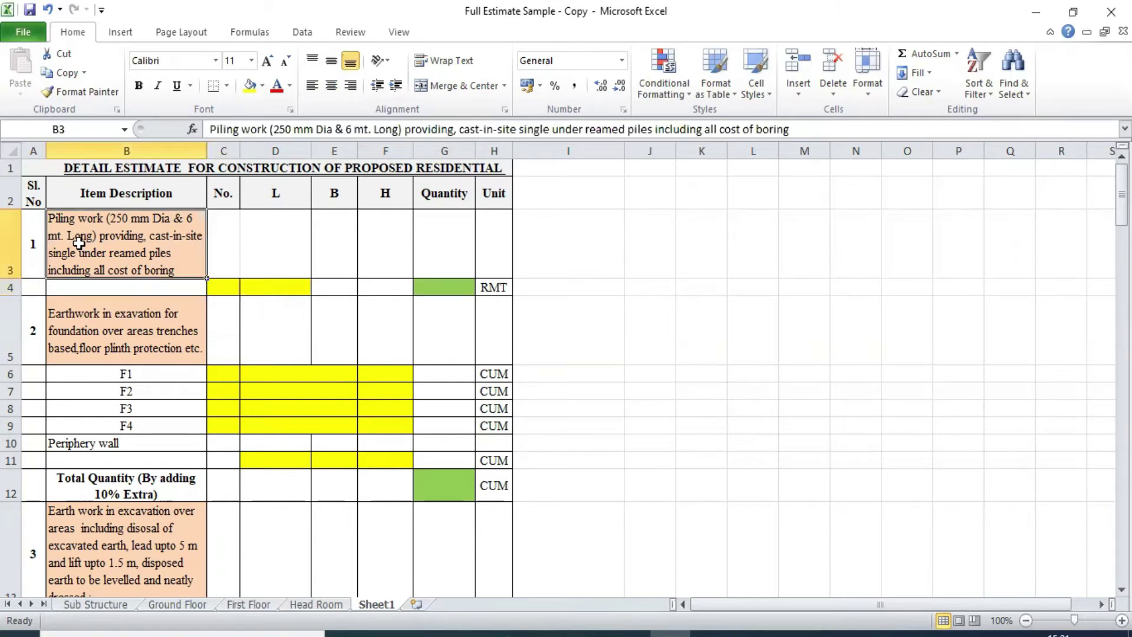
{"action": "left_click", "coordinate": [214, 290]}
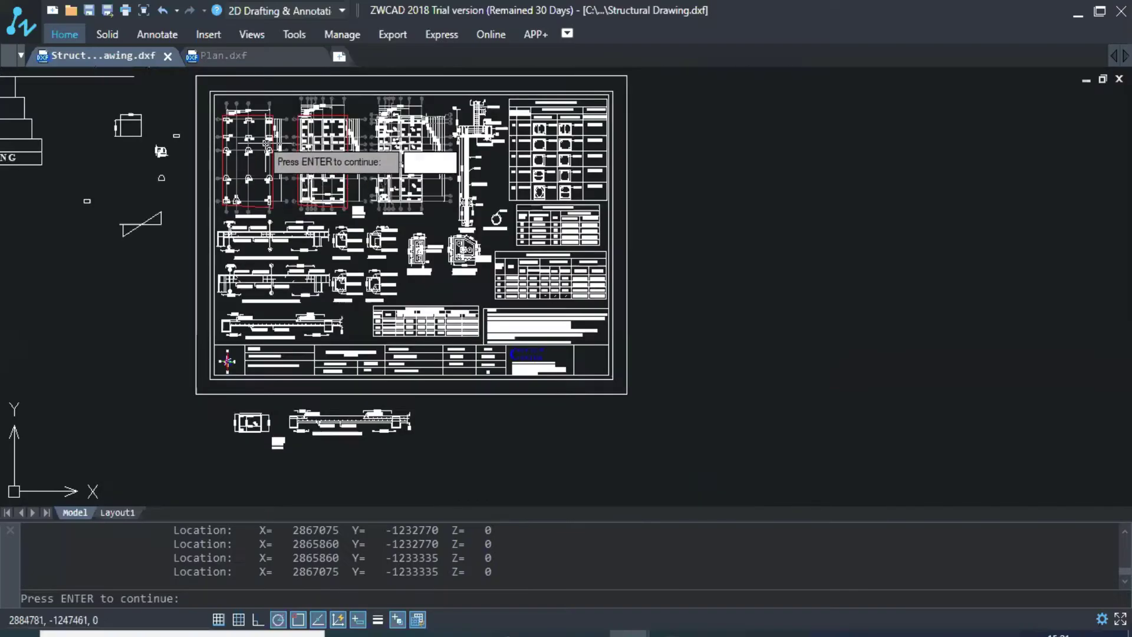
In the ZWCAD structural drawing, look over the foundation layout and the typical 2-pile and 3-pile cap sections.
{"action": "scroll", "coordinate": [254, 148], "scroll_direction": "up", "scroll_amount": 6}
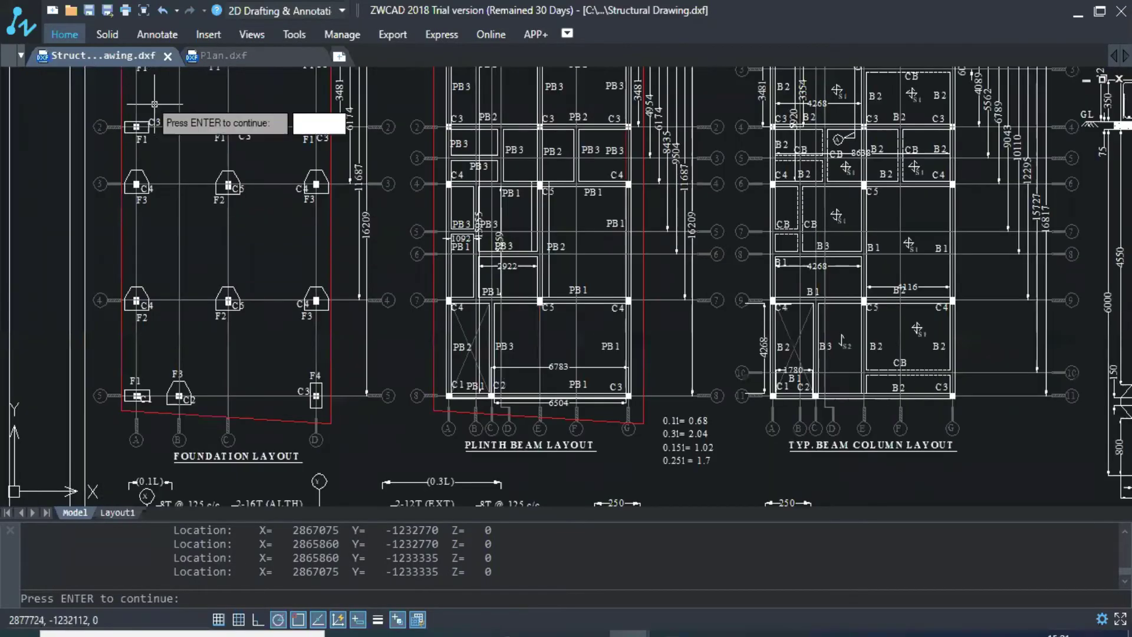
{"action": "scroll", "coordinate": [154, 105], "scroll_direction": "down", "scroll_amount": 5}
{"action": "scroll", "coordinate": [644, 411], "scroll_direction": "up", "scroll_amount": 4}
{"action": "scroll", "coordinate": [644, 411], "scroll_direction": "up", "scroll_amount": 3}
{"action": "scroll", "coordinate": [589, 241], "scroll_direction": "down", "scroll_amount": 2}
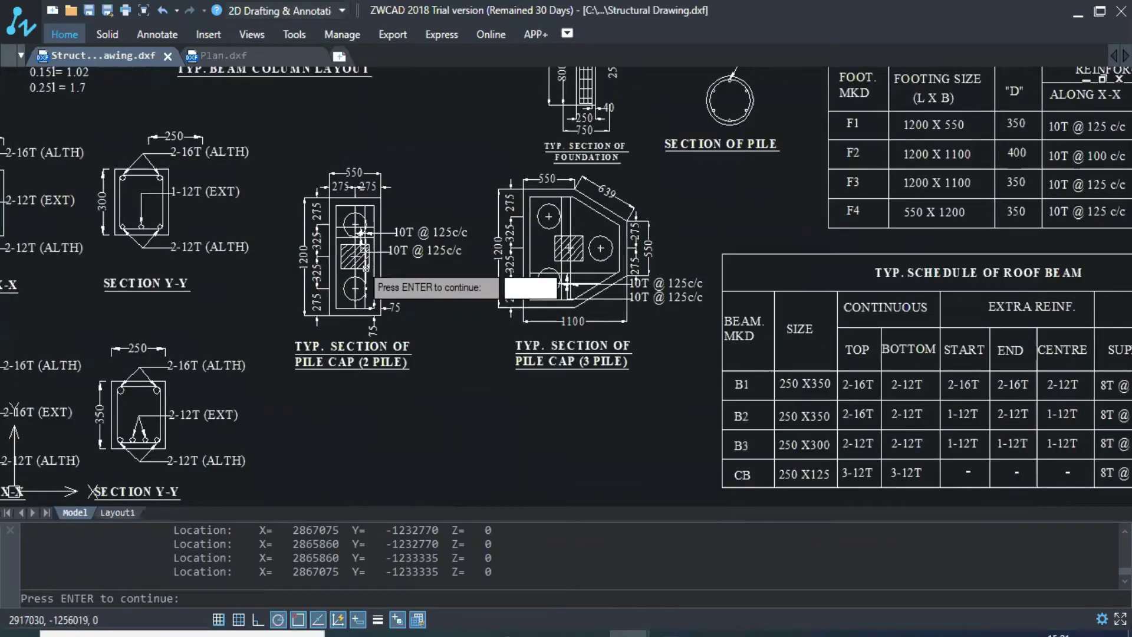
{"action": "scroll", "coordinate": [365, 269], "scroll_direction": "up", "scroll_amount": 2}
{"action": "scroll", "coordinate": [357, 194], "scroll_direction": "down", "scroll_amount": 2}
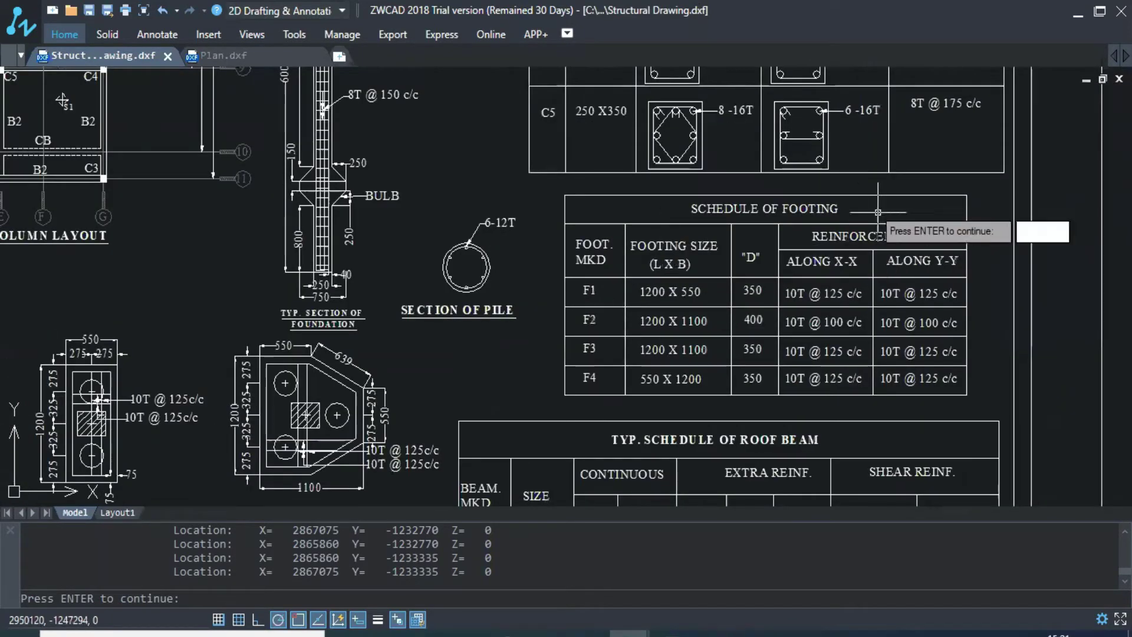
Read the schedule of footing for the sizes and depths of footings F1 to F4.
{"action": "scroll", "coordinate": [666, 304], "scroll_direction": "up", "scroll_amount": 1}
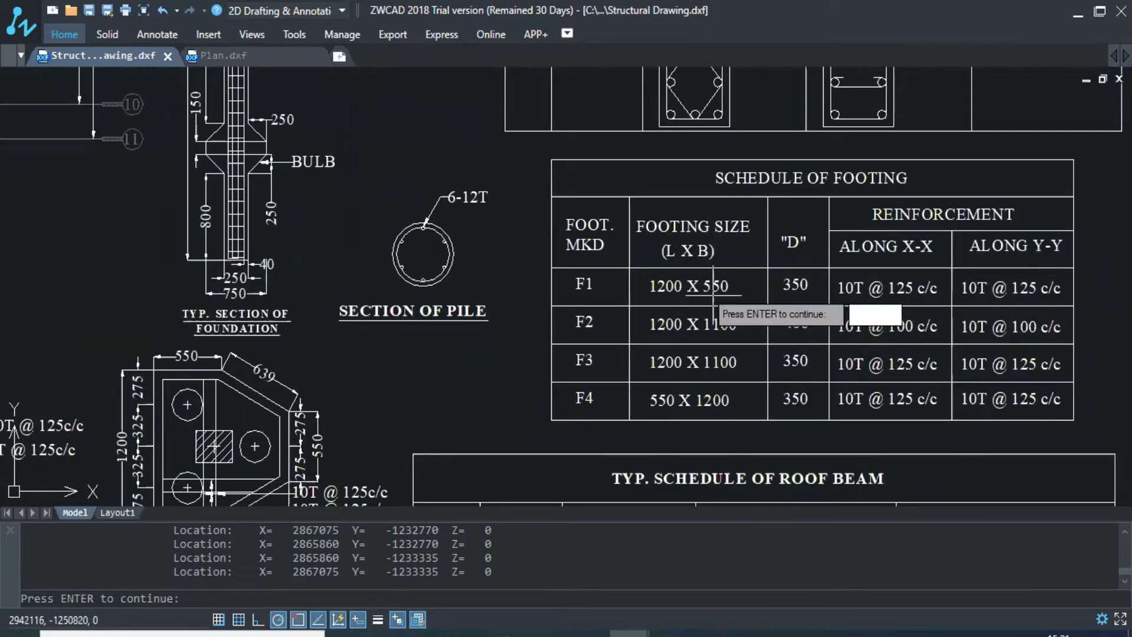
{"action": "scroll", "coordinate": [737, 298], "scroll_direction": "down", "scroll_amount": 2}
{"action": "scroll", "coordinate": [699, 354], "scroll_direction": "up", "scroll_amount": 2}
{"action": "scroll", "coordinate": [762, 293], "scroll_direction": "down", "scroll_amount": 3}
{"action": "scroll", "coordinate": [897, 107], "scroll_direction": "up", "scroll_amount": 3}
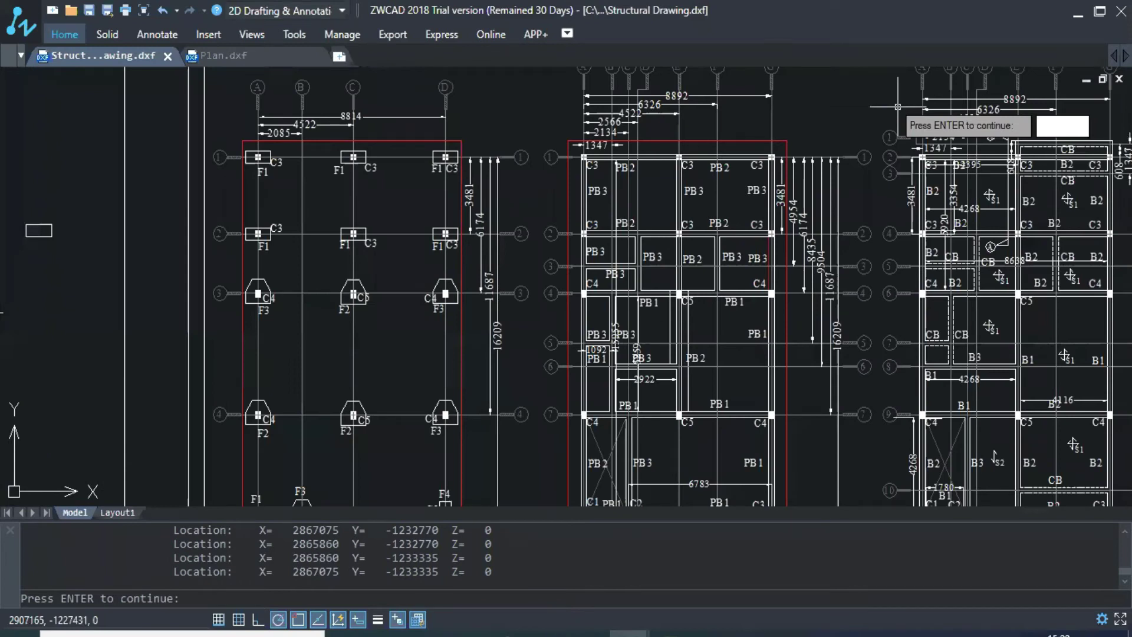
Identify the rectangular F1 and the tapered F2 and F3 footing shapes on the foundation layout.
{"action": "scroll", "coordinate": [507, 134], "scroll_direction": "down", "scroll_amount": 1}
{"action": "scroll", "coordinate": [413, 283], "scroll_direction": "down", "scroll_amount": 1}
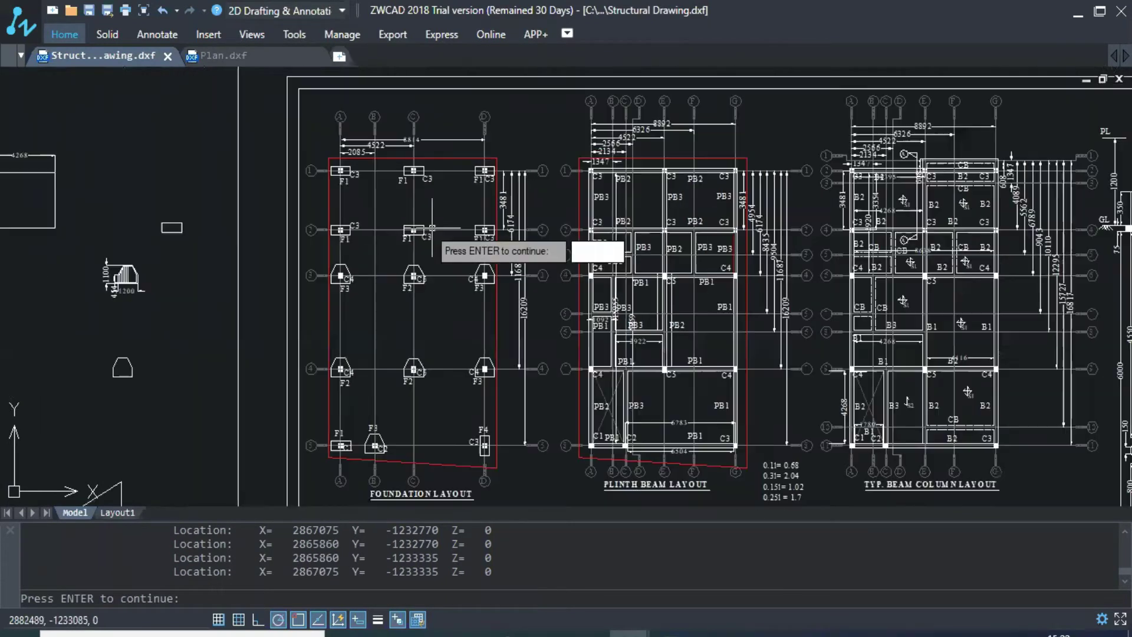
{"action": "scroll", "coordinate": [432, 291], "scroll_direction": "up", "scroll_amount": 6}
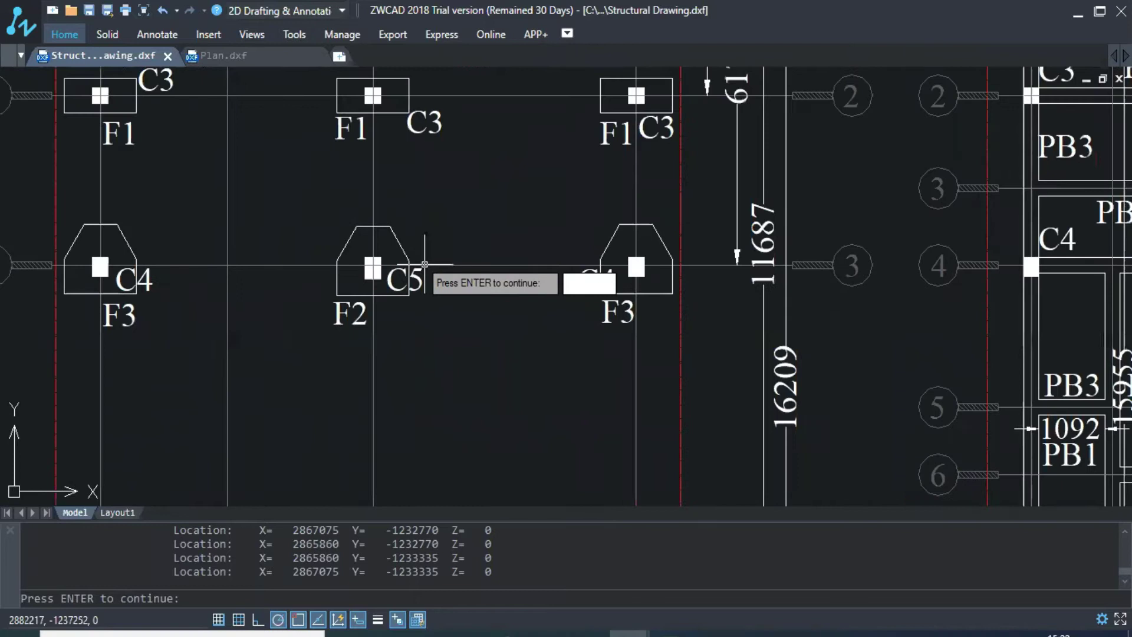
{"action": "scroll", "coordinate": [358, 266], "scroll_direction": "down", "scroll_amount": 8}
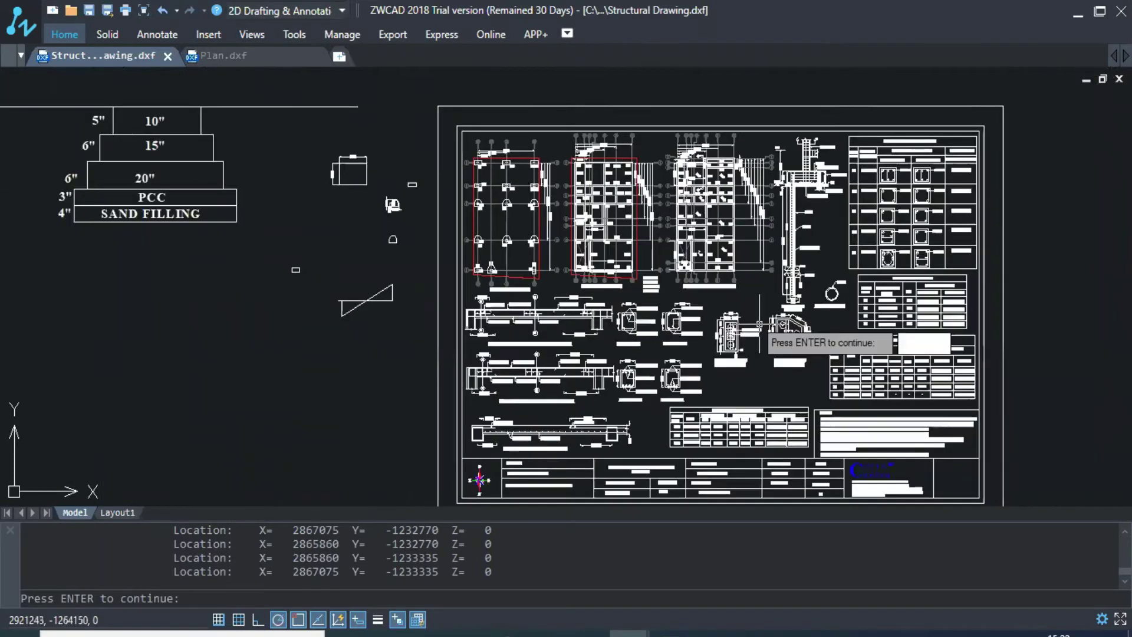
Compare the 2-pile and 3-pile cap sections to establish how many piles each footing shape carries.
{"action": "scroll", "coordinate": [757, 339], "scroll_direction": "up", "scroll_amount": 5}
{"action": "scroll", "coordinate": [595, 265], "scroll_direction": "down", "scroll_amount": 2}
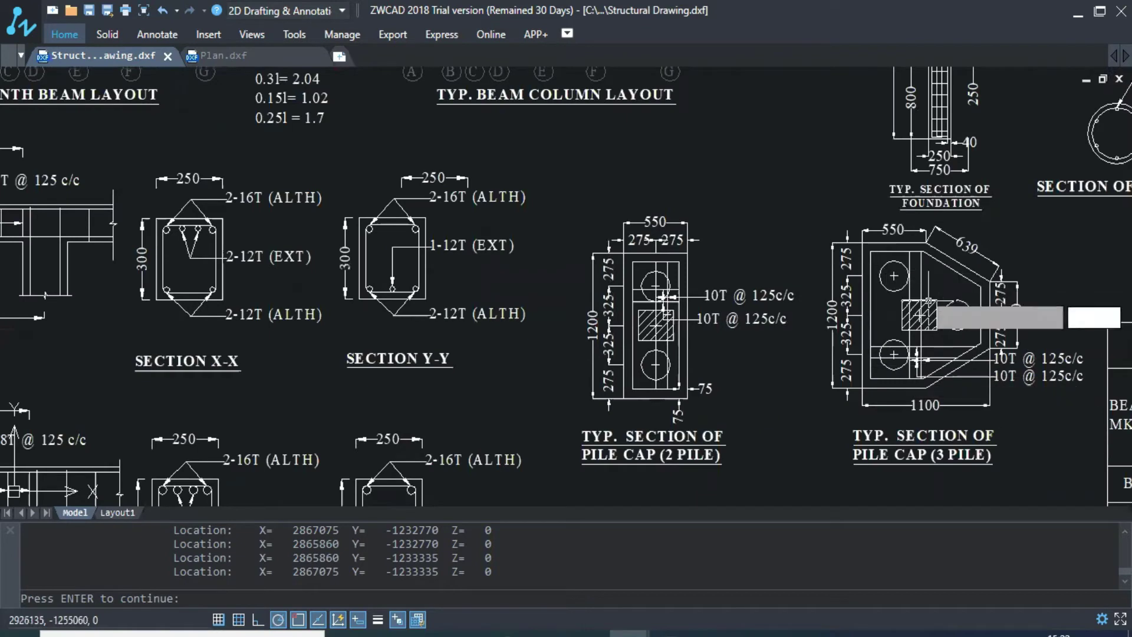
{"action": "scroll", "coordinate": [881, 280], "scroll_direction": "down", "scroll_amount": 1}
{"action": "scroll", "coordinate": [880, 280], "scroll_direction": "down", "scroll_amount": 2}
{"action": "scroll", "coordinate": [870, 277], "scroll_direction": "up", "scroll_amount": 2}
{"action": "scroll", "coordinate": [890, 283], "scroll_direction": "down", "scroll_amount": 2}
{"action": "scroll", "coordinate": [271, 182], "scroll_direction": "down", "scroll_amount": 1}
{"action": "scroll", "coordinate": [271, 182], "scroll_direction": "down", "scroll_amount": 1}
{"action": "scroll", "coordinate": [289, 104], "scroll_direction": "down", "scroll_amount": 2}
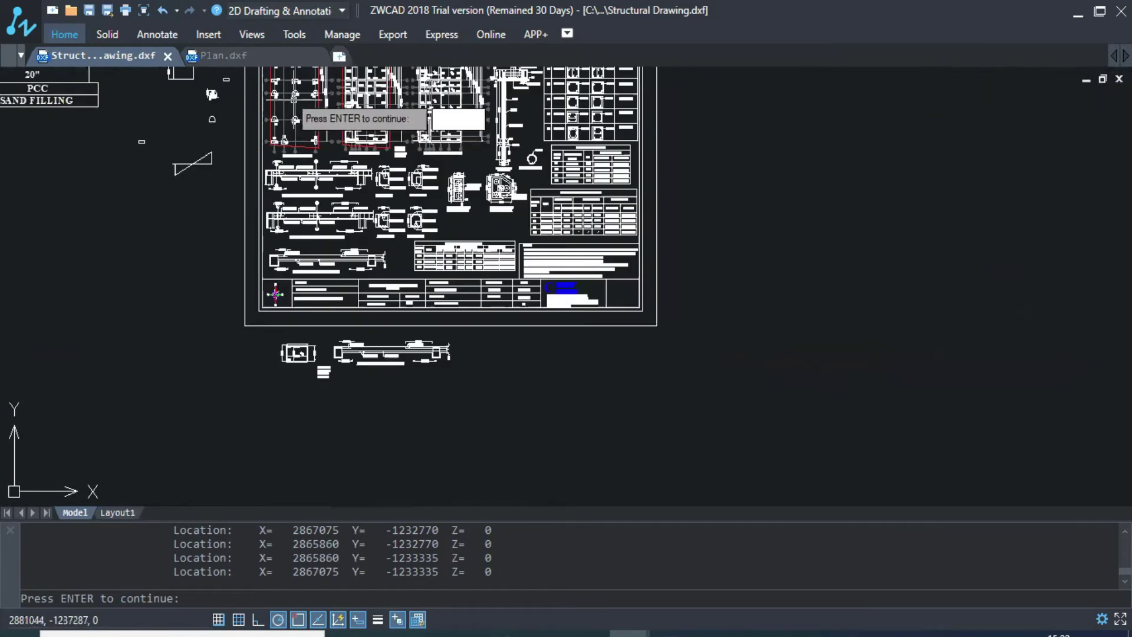
Count the rectangular two-pile footings marked F1 and F4 across grid lines 1 to 5 of the foundation layout.
{"action": "scroll", "coordinate": [295, 221], "scroll_direction": "up", "scroll_amount": 5}
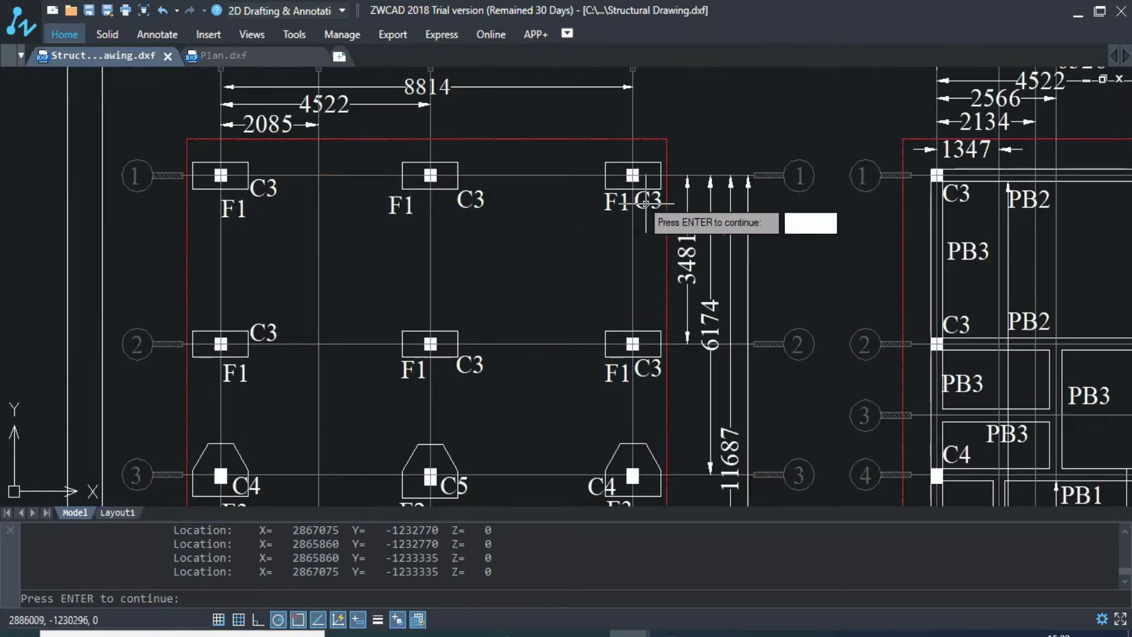
{"action": "scroll", "coordinate": [756, 232], "scroll_direction": "down", "scroll_amount": 1}
{"action": "scroll", "coordinate": [337, 184], "scroll_direction": "up", "scroll_amount": 2}
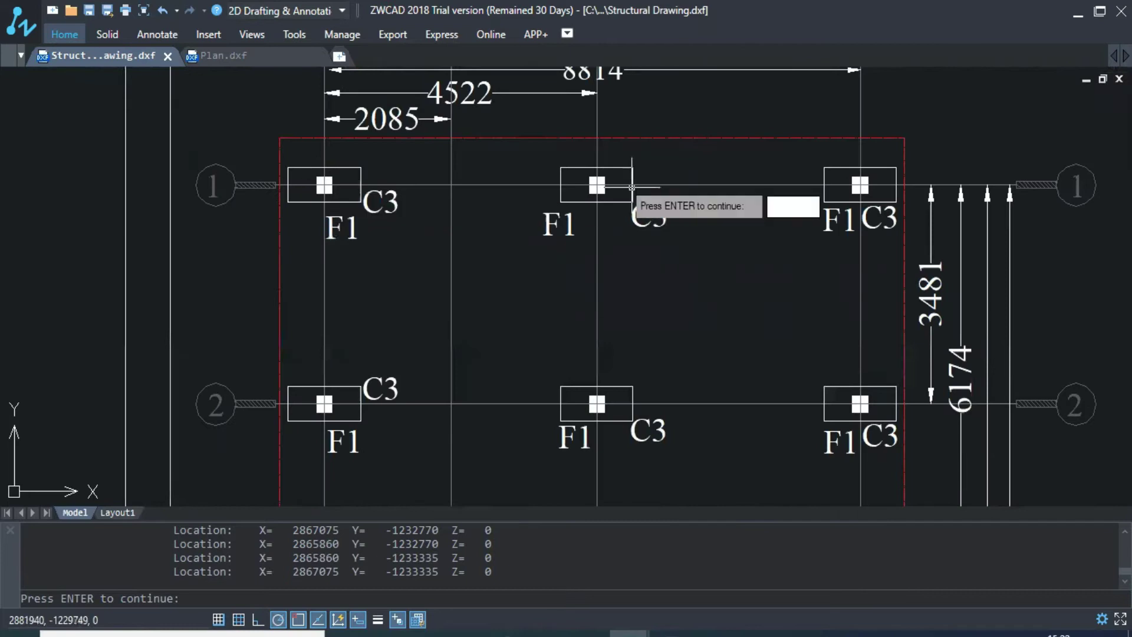
{"action": "scroll", "coordinate": [869, 172], "scroll_direction": "down", "scroll_amount": 2}
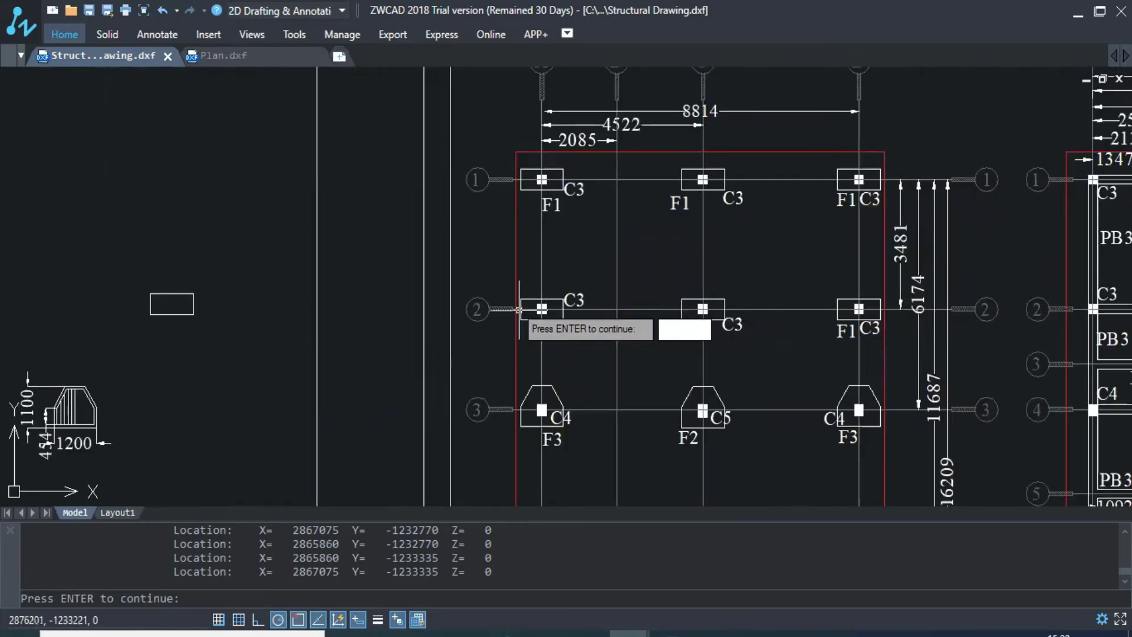
{"action": "scroll", "coordinate": [540, 253], "scroll_direction": "down", "scroll_amount": 4}
{"action": "scroll", "coordinate": [560, 406], "scroll_direction": "up", "scroll_amount": 2}
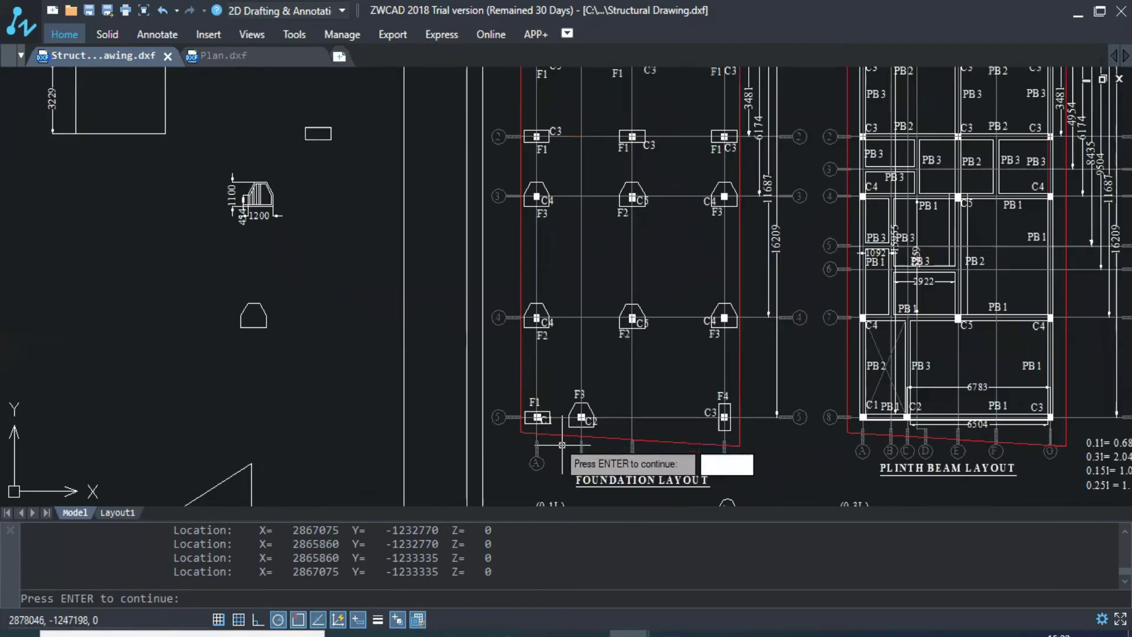
{"action": "scroll", "coordinate": [713, 407], "scroll_direction": "up", "scroll_amount": 4}
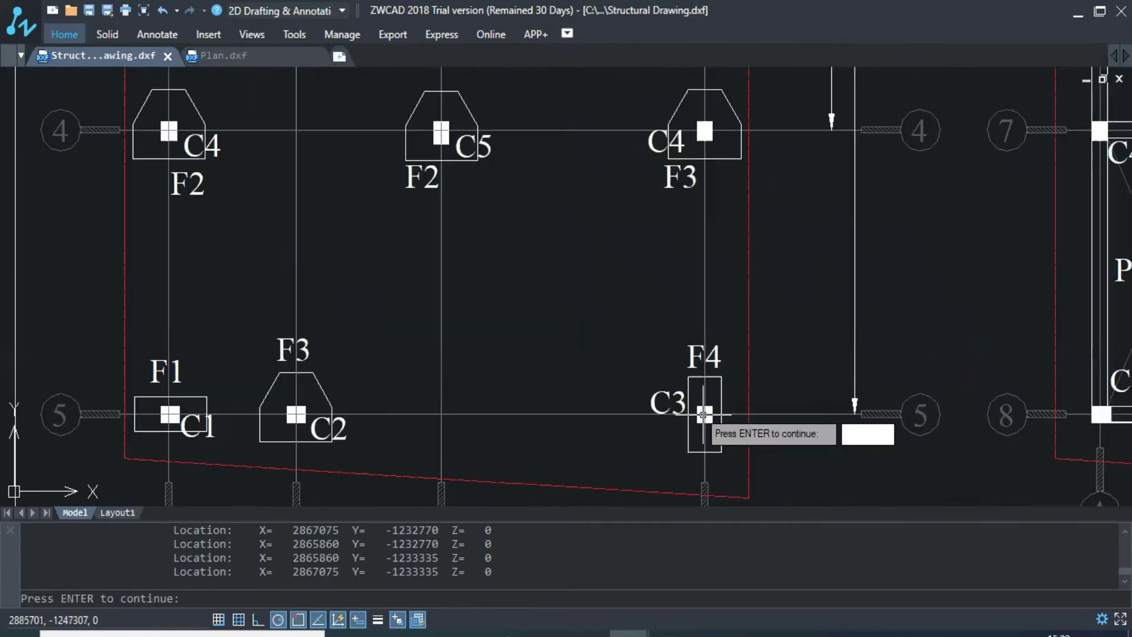
Switch to Excel and start the pile count formula in C4 of Sheet1 with =8*2+ for the two-pile footings.
{"action": "scroll", "coordinate": [714, 402], "scroll_direction": "down", "scroll_amount": 3}
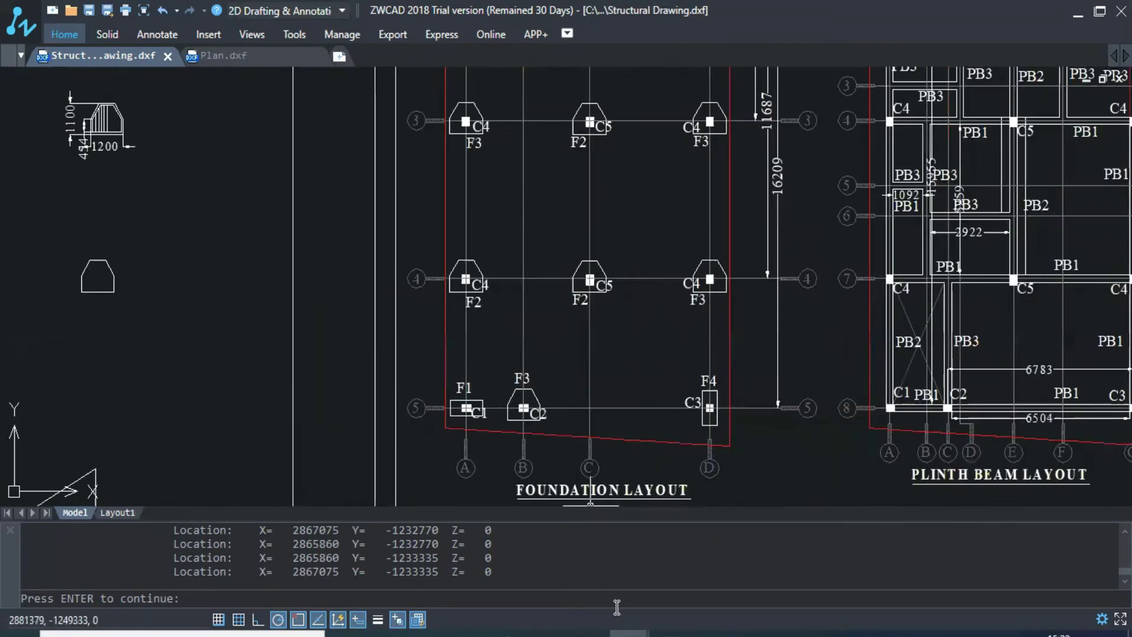
{"action": "key", "text": "alt+Tab"}
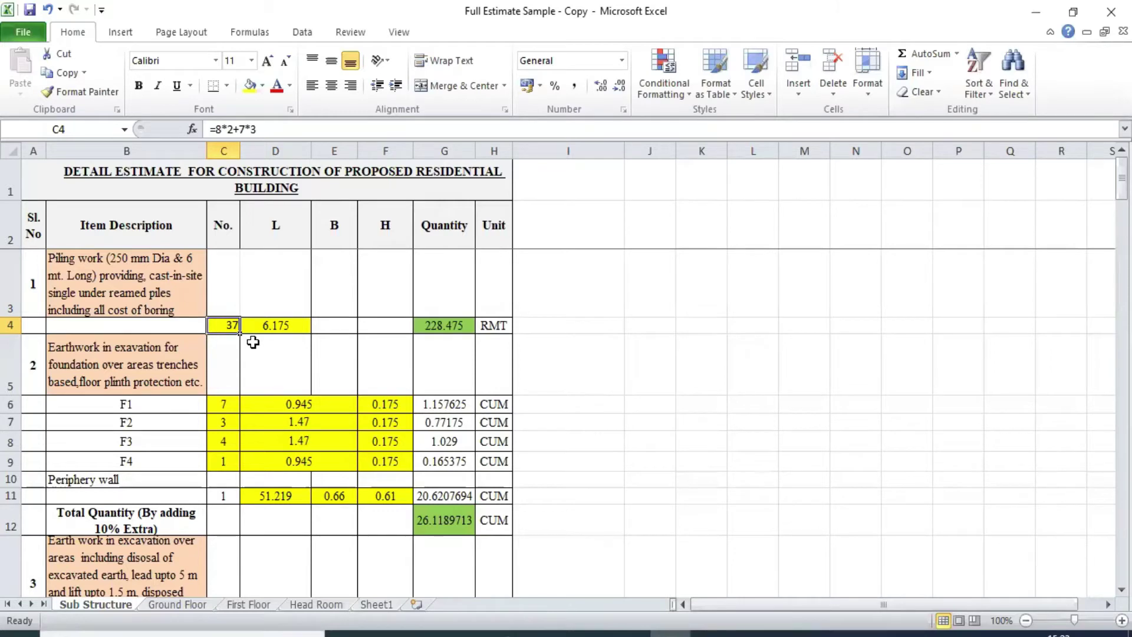
{"action": "key", "text": "ctrl+Page_Down"}
{"action": "key", "text": "ctrl+Page_Down"}
{"action": "key", "text": "ctrl+Page_Down"}
{"action": "key", "text": "ctrl+Page_Down"}
{"action": "type", "text": "=8*2+"}
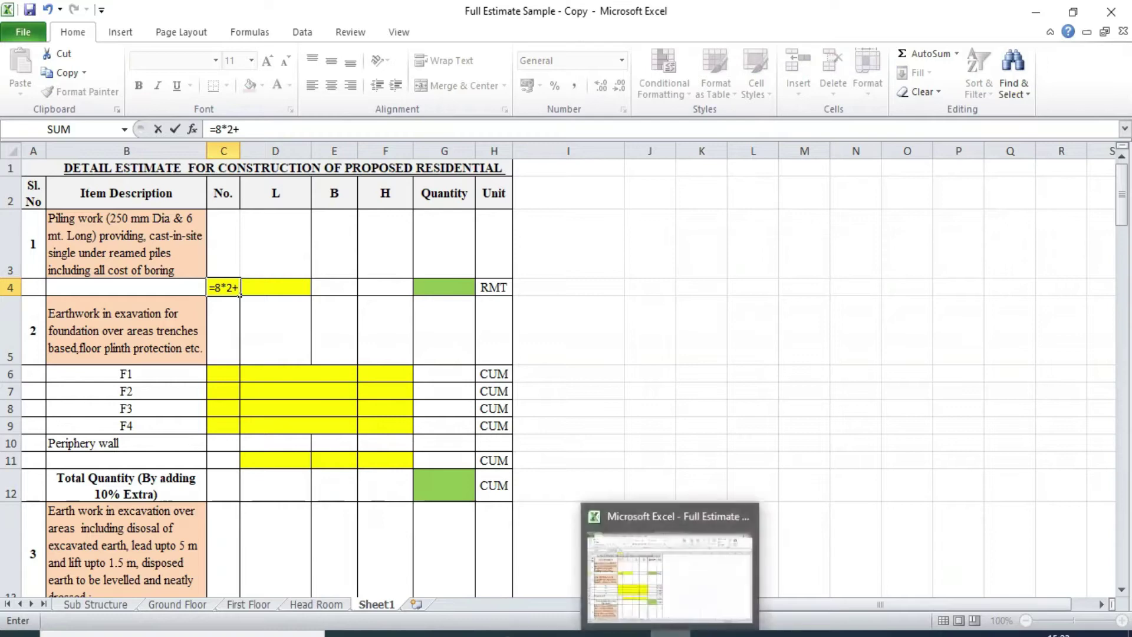
Count the tapered three-pile footings on the ZWCAD foundation layout and complete the pile count formula in Excel as =8*2+3*7.
{"action": "mouse_move", "coordinate": [619, 631]}
{"action": "left_click", "coordinate": [538, 578]}
{"action": "scroll", "coordinate": [549, 351], "scroll_direction": "up", "scroll_amount": 2}
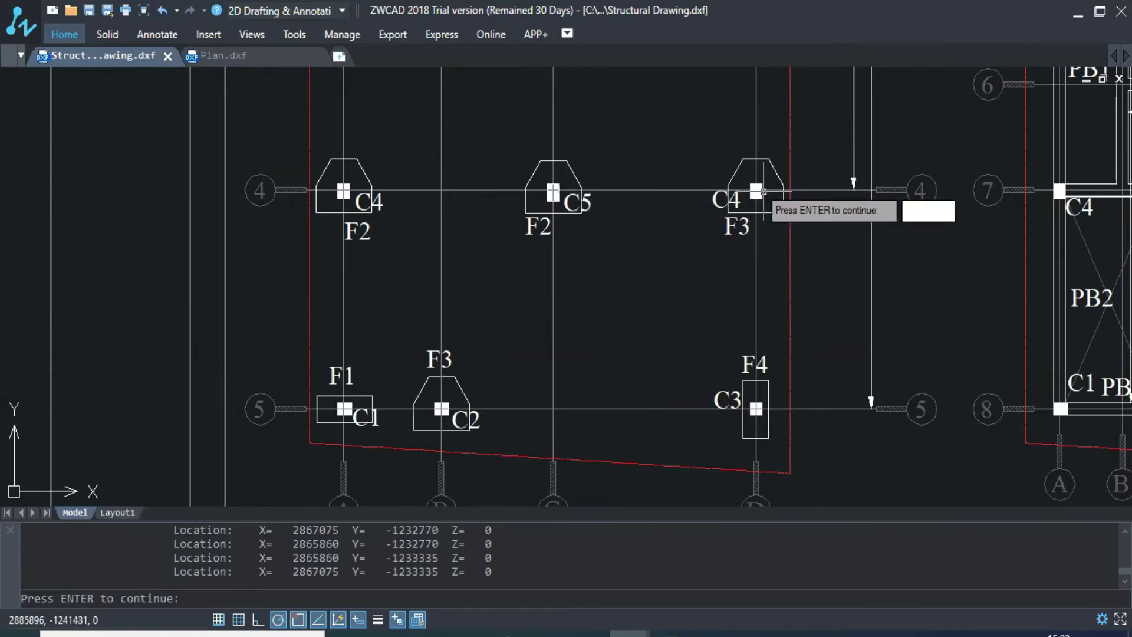
{"action": "scroll", "coordinate": [764, 191], "scroll_direction": "down", "scroll_amount": 4}
{"action": "scroll", "coordinate": [654, 280], "scroll_direction": "up", "scroll_amount": 2}
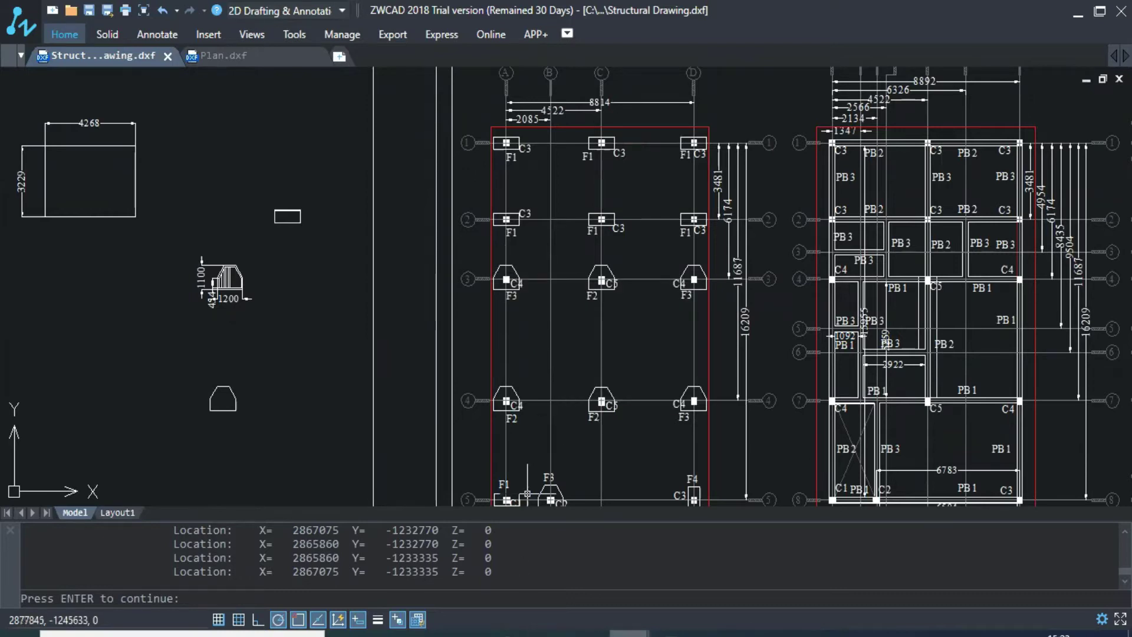
{"action": "mouse_move", "coordinate": [669, 634]}
{"action": "left_click", "coordinate": [651, 589]}
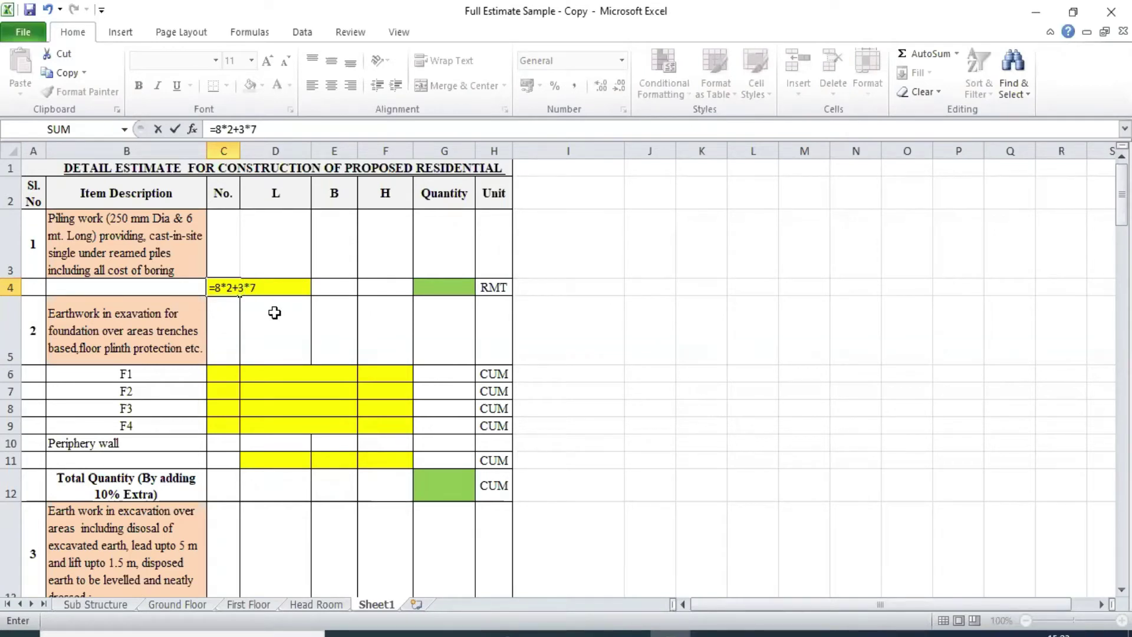
{"action": "key", "text": "Return"}
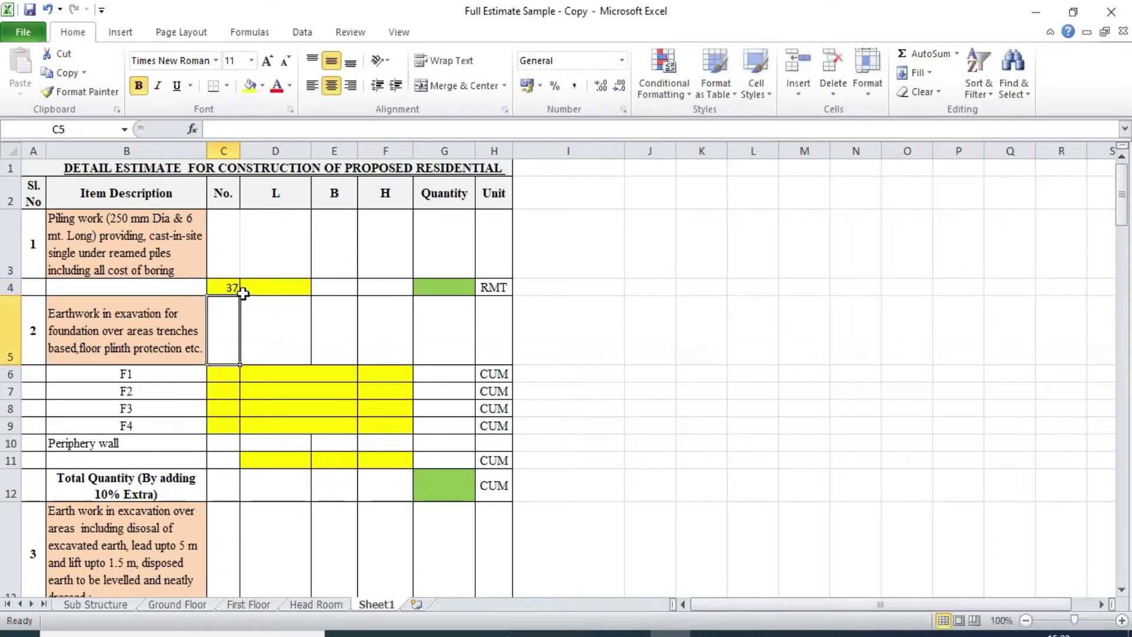
{"action": "left_click", "coordinate": [222, 286]}
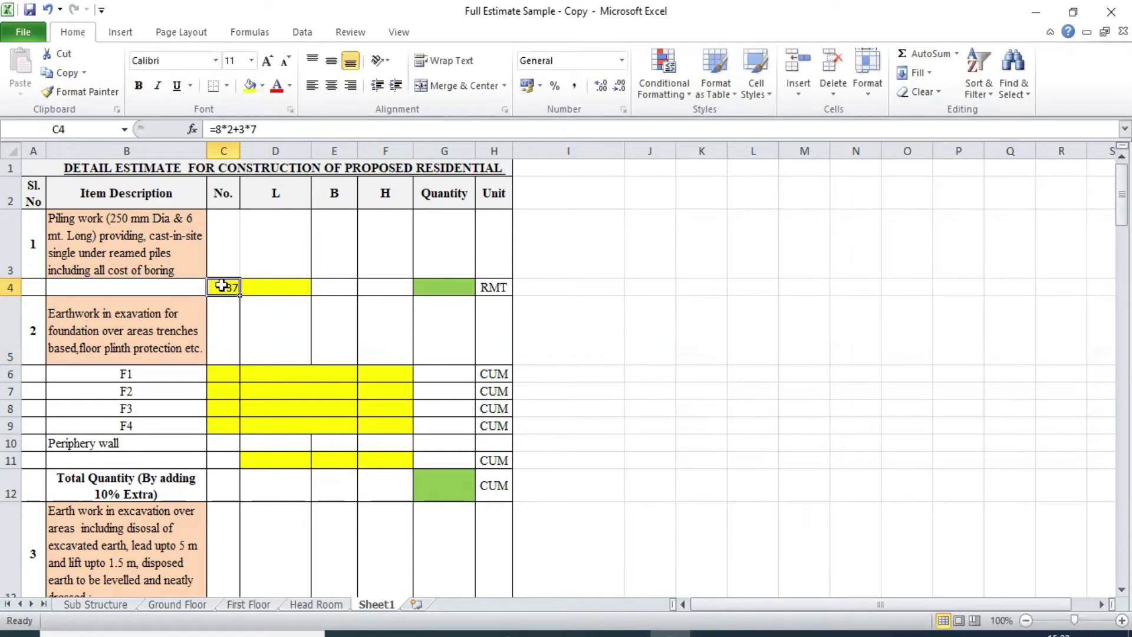
Read the overall pile length on the typical section of foundation in the ZWCAD structural drawing for the piling item's length cell.
{"action": "left_click", "coordinate": [267, 285]}
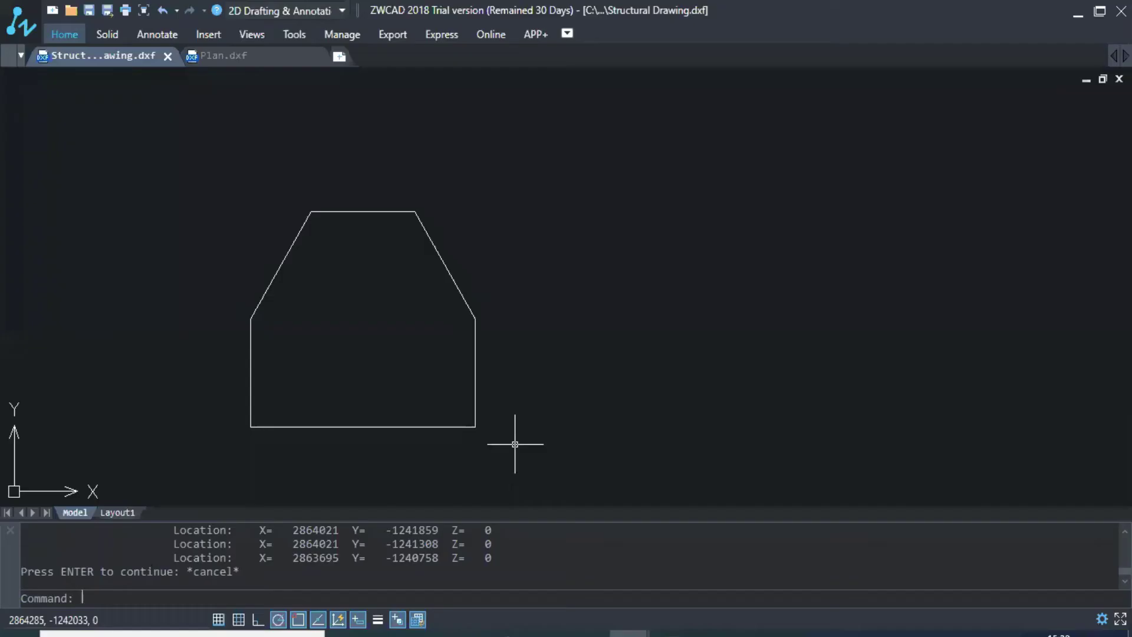
{"action": "scroll", "coordinate": [516, 442], "scroll_direction": "down", "scroll_amount": 5}
{"action": "scroll", "coordinate": [798, 177], "scroll_direction": "up", "scroll_amount": 2}
{"action": "scroll", "coordinate": [785, 433], "scroll_direction": "up", "scroll_amount": 4}
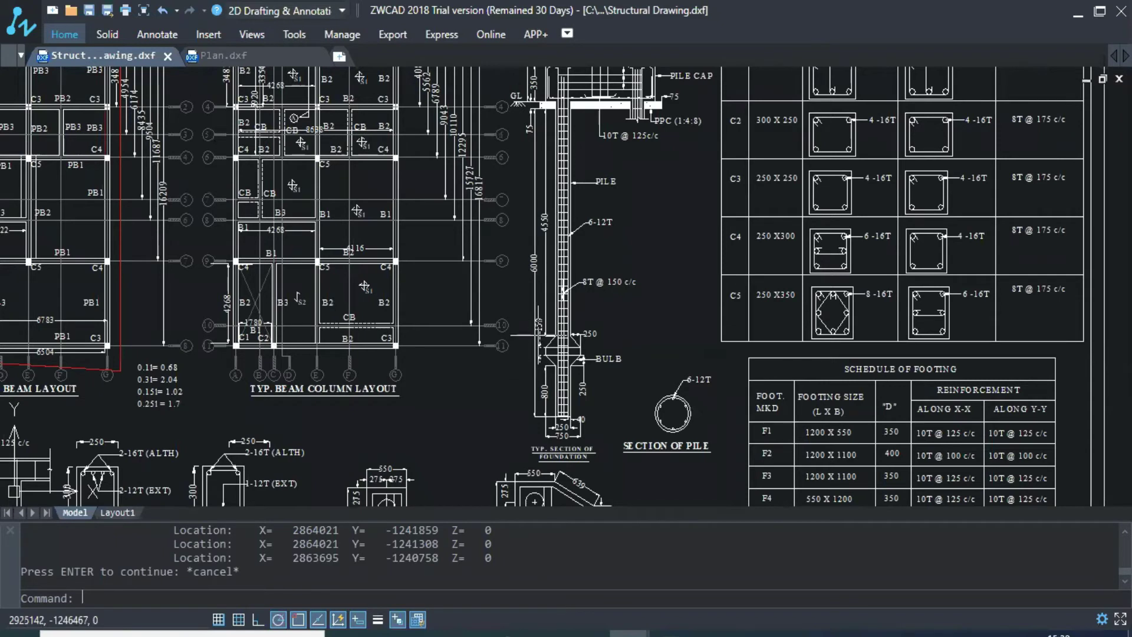
{"action": "scroll", "coordinate": [538, 323], "scroll_direction": "up", "scroll_amount": 4}
{"action": "scroll", "coordinate": [508, 119], "scroll_direction": "down", "scroll_amount": 4}
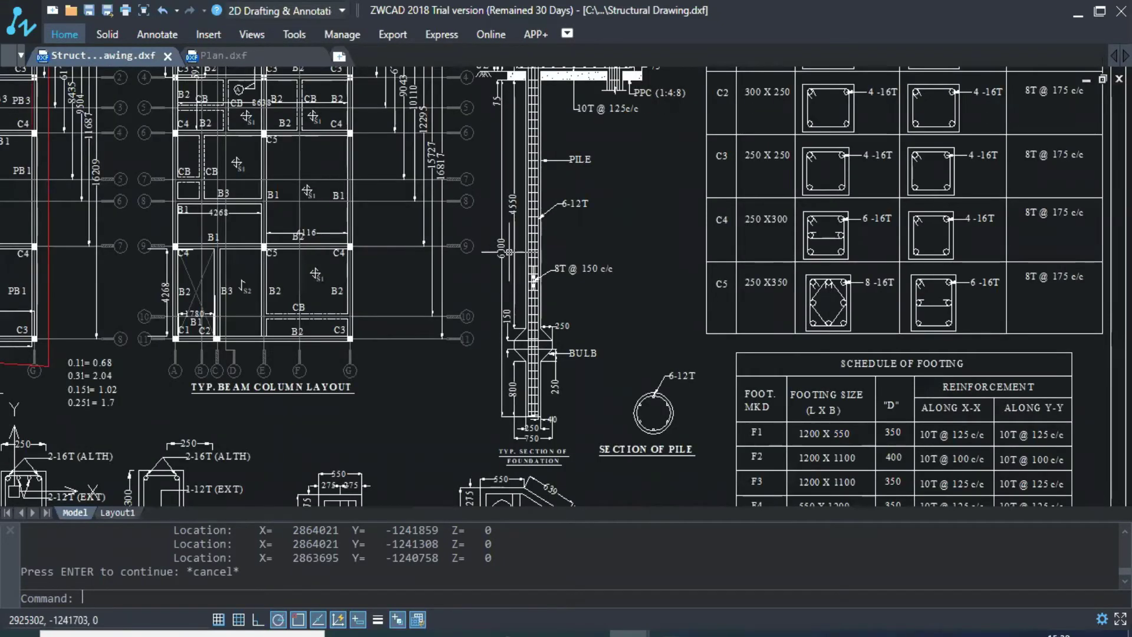
{"action": "scroll", "coordinate": [502, 240], "scroll_direction": "up", "scroll_amount": 1}
{"action": "scroll", "coordinate": [501, 240], "scroll_direction": "up", "scroll_amount": 1}
{"action": "scroll", "coordinate": [510, 275], "scroll_direction": "down", "scroll_amount": 5}
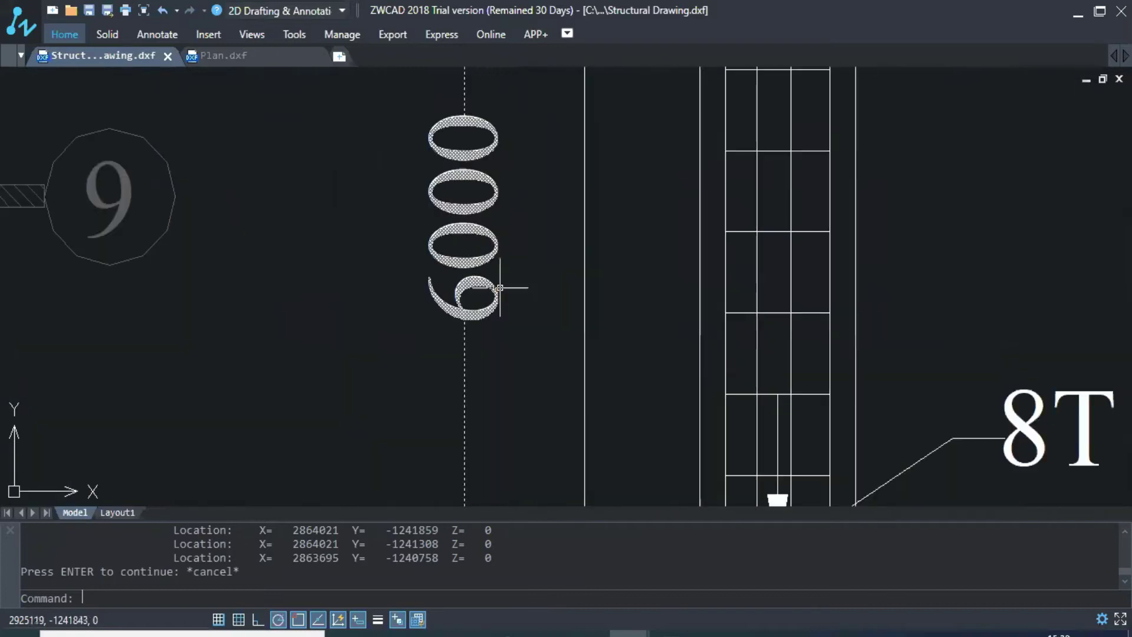
Switch to Excel and enter 6 as the pile length in D4.
{"action": "left_click", "coordinate": [669, 634]}
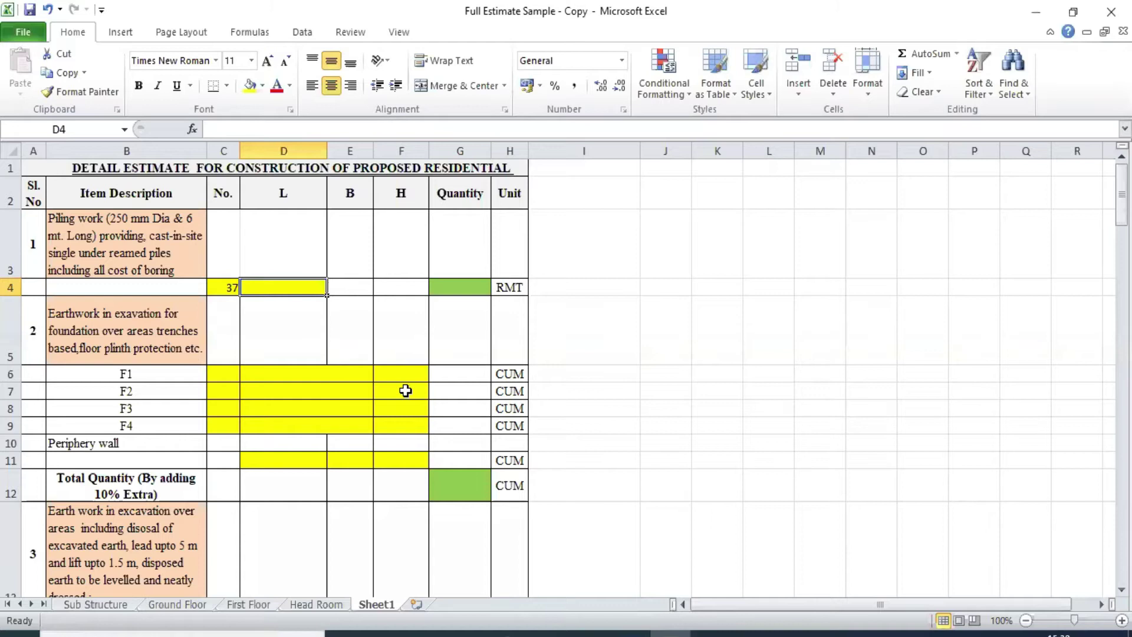
{"action": "type", "text": "600"}
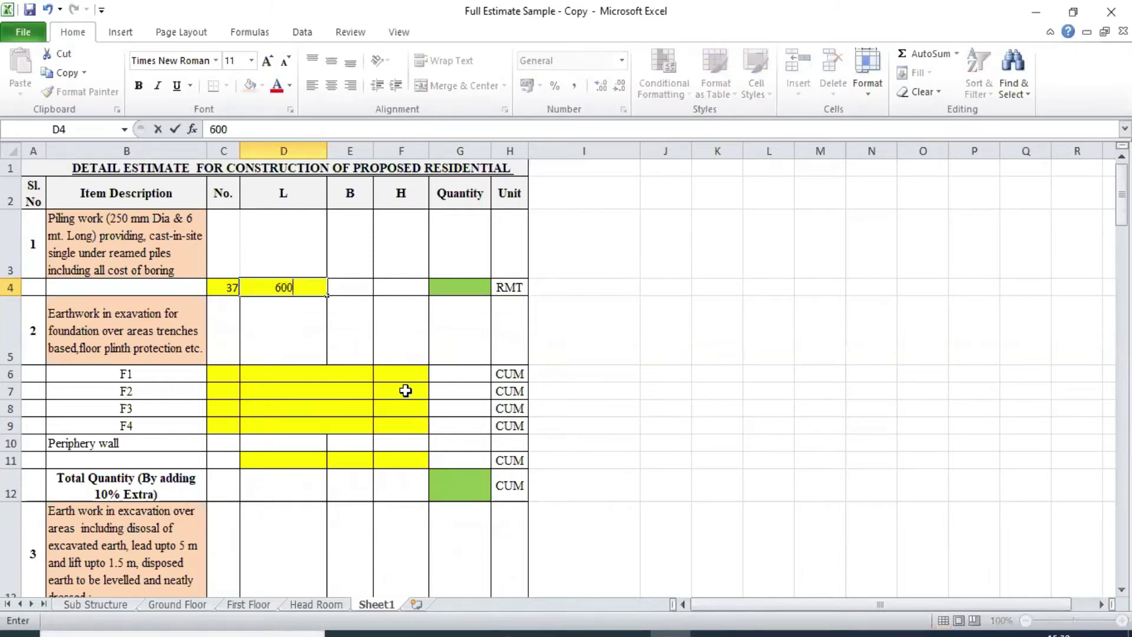
{"action": "key", "text": "BackSpace"}
{"action": "key", "text": "BackSpace"}
{"action": "key", "text": "Return"}
Calculate the piling quantity in G4 with the formula =C4*D4.
{"action": "left_click", "coordinate": [485, 283]}
{"action": "type", "text": "="}
{"action": "left_click", "coordinate": [223, 287]}
{"action": "type", "text": "*"}
{"action": "left_click", "coordinate": [306, 287]}
{"action": "left_click", "coordinate": [474, 282]}
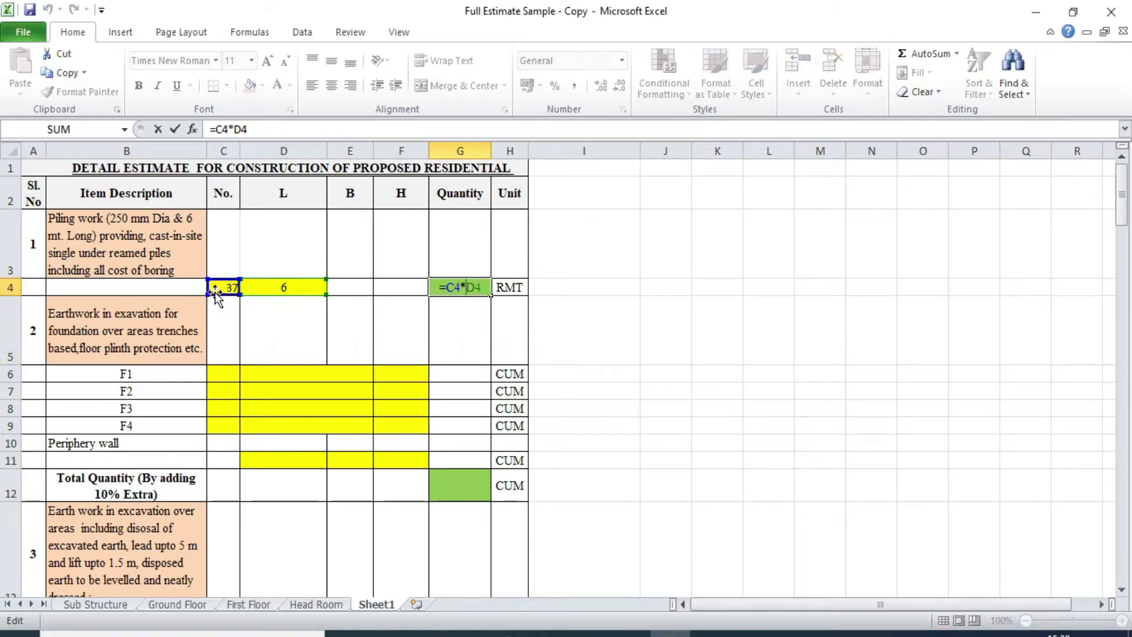
{"action": "key", "text": "ctrl+Return"}
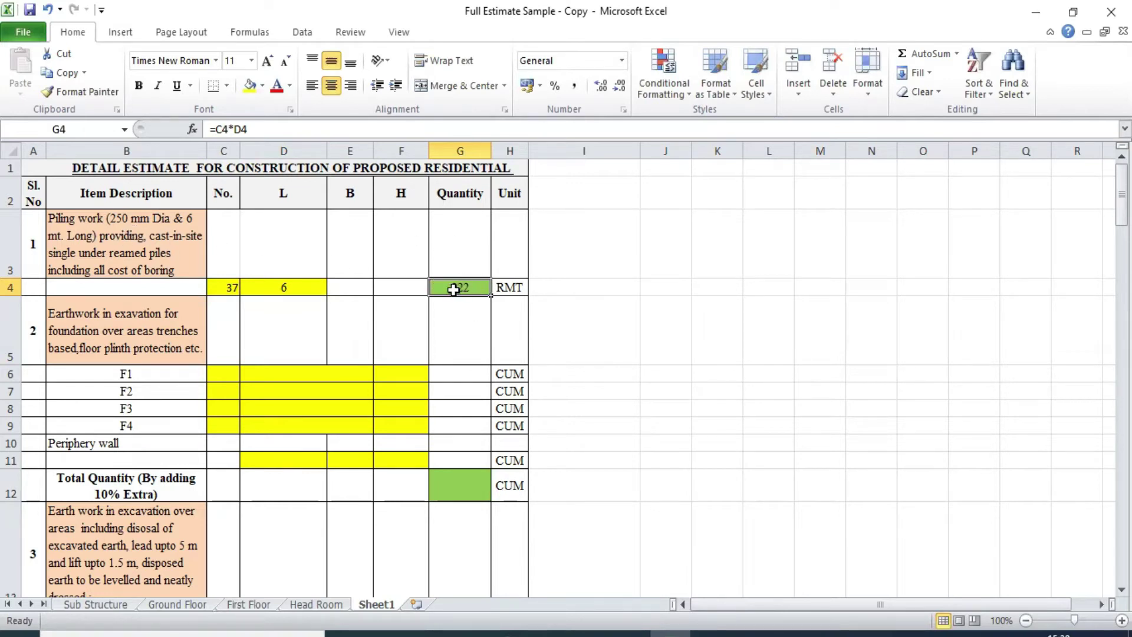
Check the earthwork item's F1 row against the schedule of footing in the ZWCAD structural drawing and select its number cell C6 in Excel.
{"action": "left_click", "coordinate": [89, 323]}
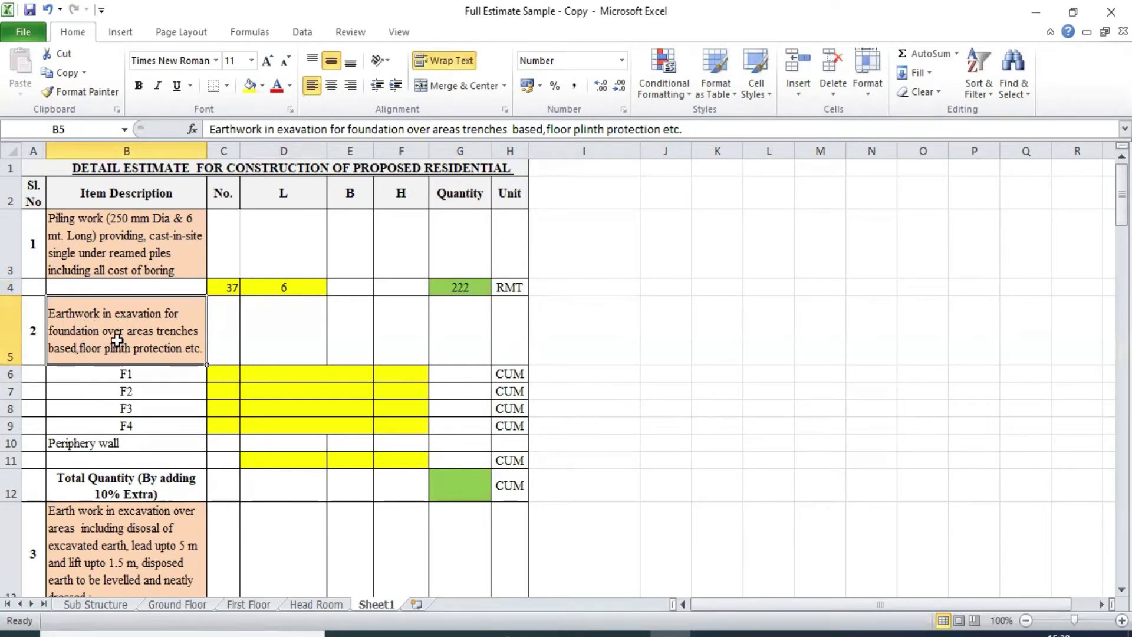
{"action": "left_click", "coordinate": [115, 377]}
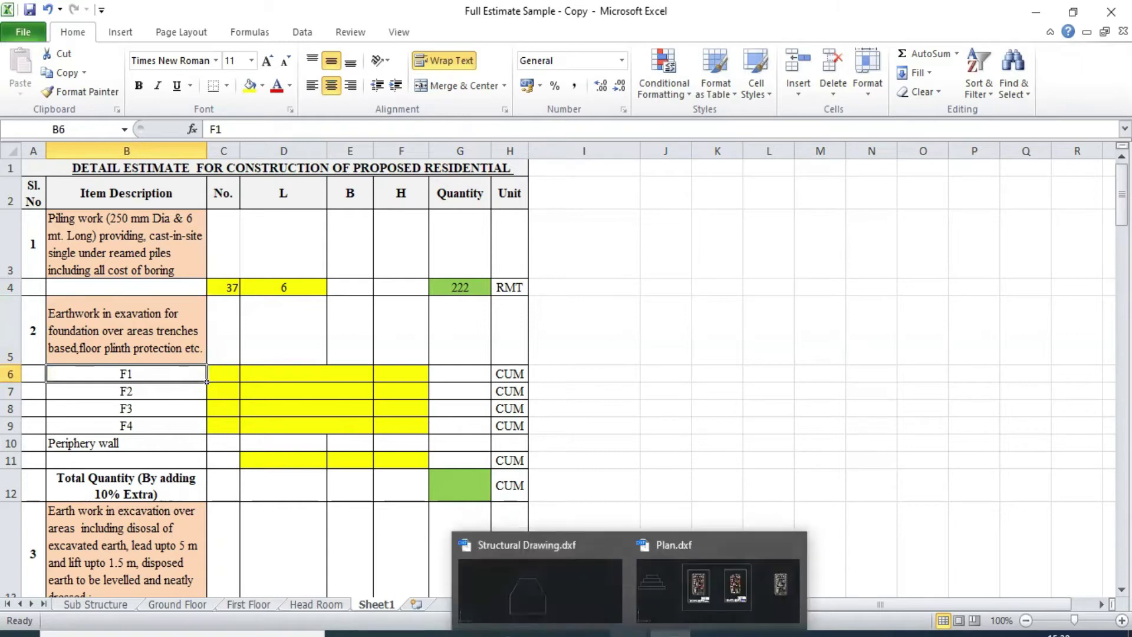
{"action": "left_click", "coordinate": [593, 600]}
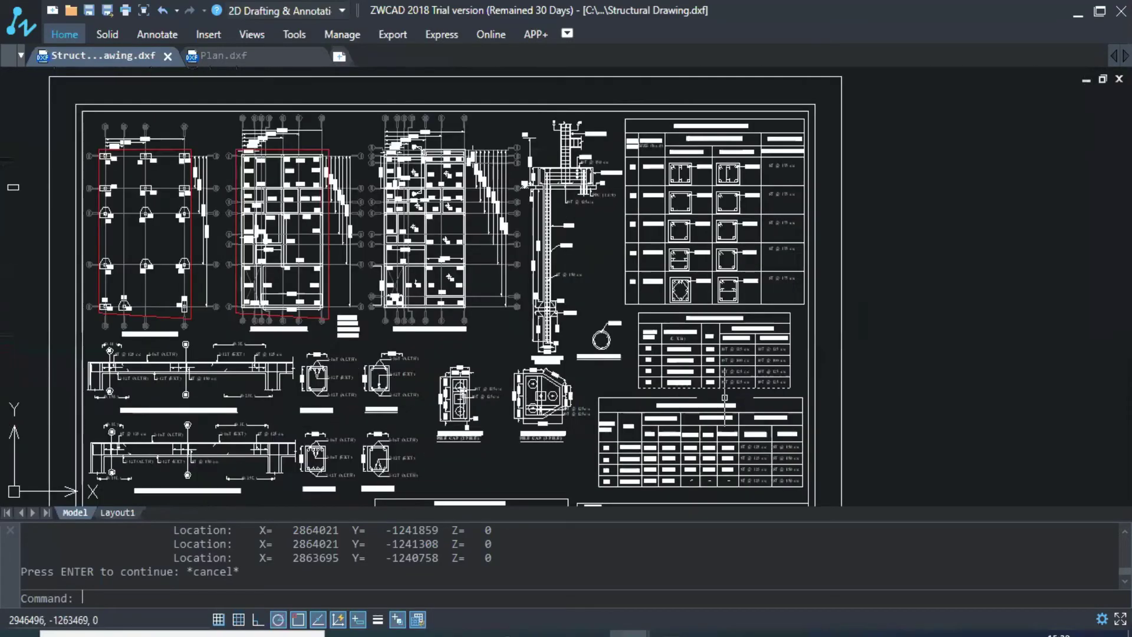
{"action": "scroll", "coordinate": [639, 278], "scroll_direction": "up", "scroll_amount": 5}
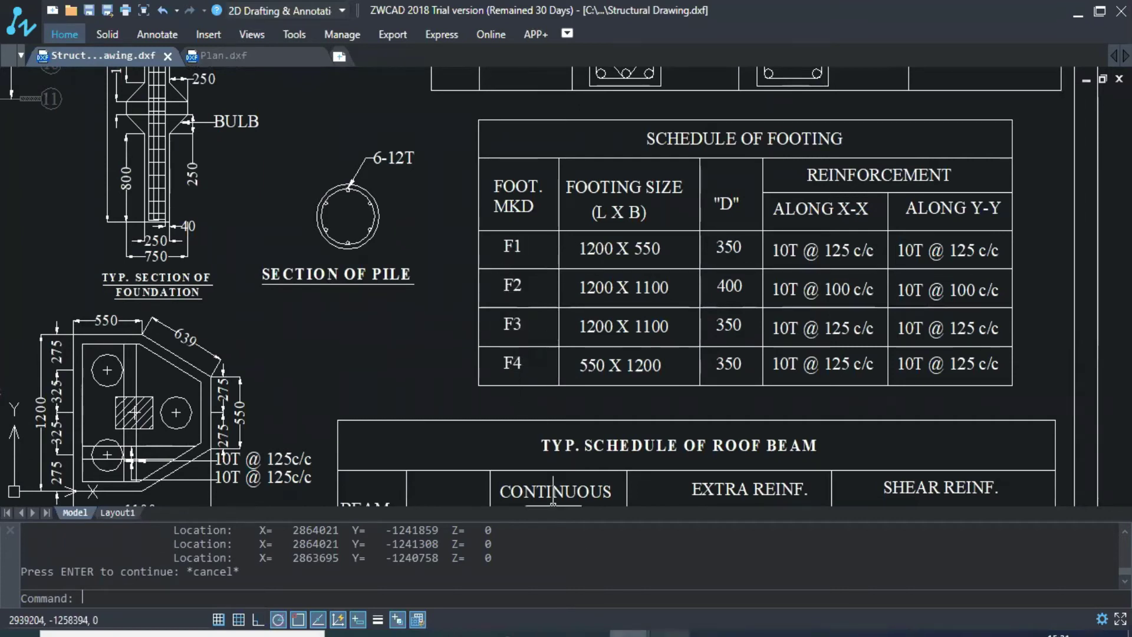
{"action": "key", "text": "alt+Tab"}
{"action": "left_click", "coordinate": [220, 374]}
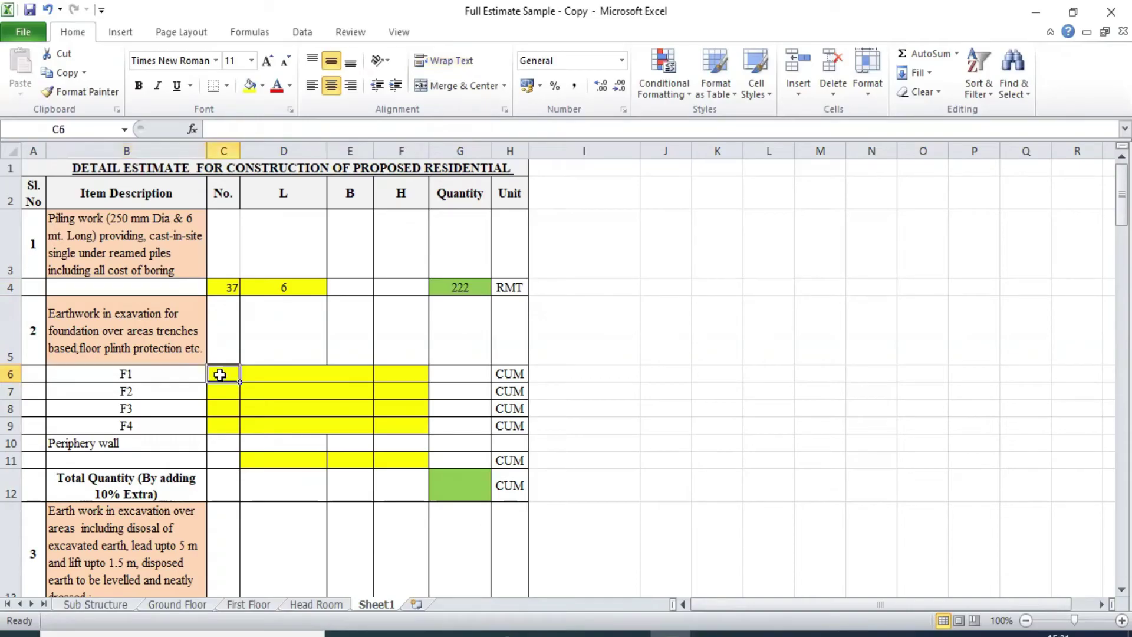
Count the rectangular footings marked F1 across all grid lines of the foundation layout in ZWCAD.
{"action": "key", "text": "alt+Tab"}
{"action": "scroll", "coordinate": [354, 377], "scroll_direction": "up", "scroll_amount": 10}
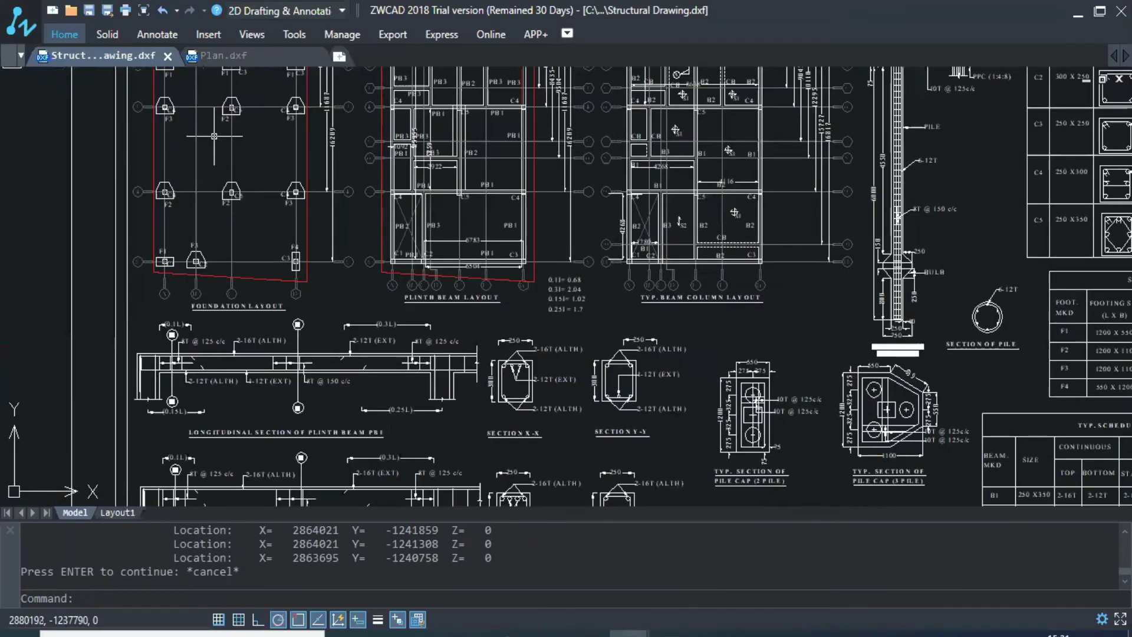
{"action": "scroll", "coordinate": [439, 266], "scroll_direction": "down", "scroll_amount": 3}
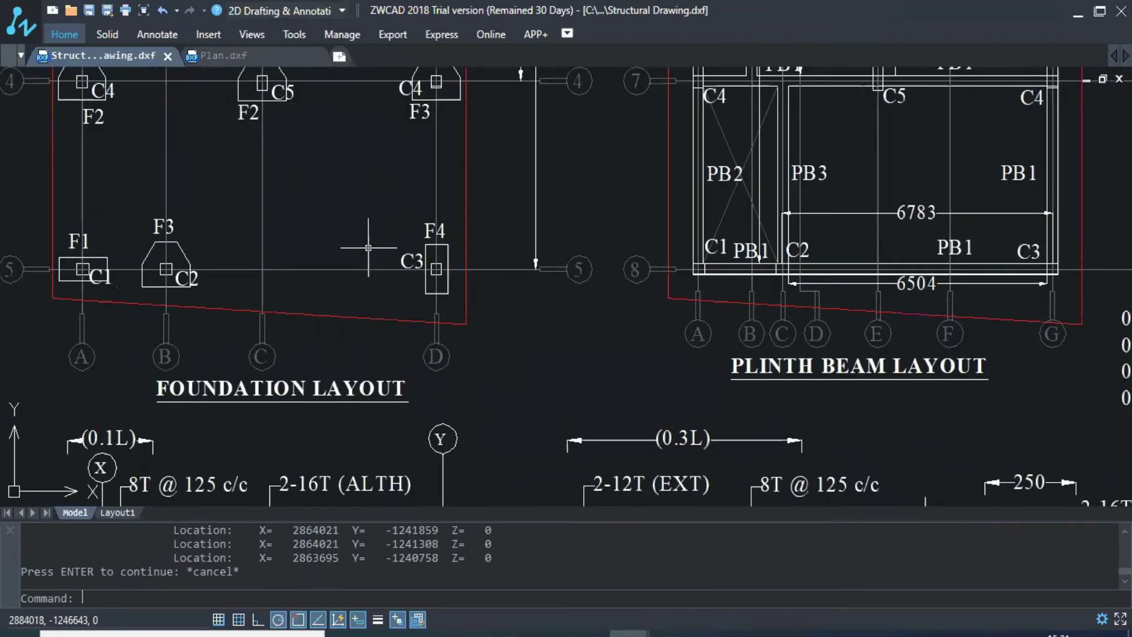
{"action": "scroll", "coordinate": [316, 260], "scroll_direction": "down", "scroll_amount": 5}
{"action": "scroll", "coordinate": [248, 253], "scroll_direction": "up", "scroll_amount": 7}
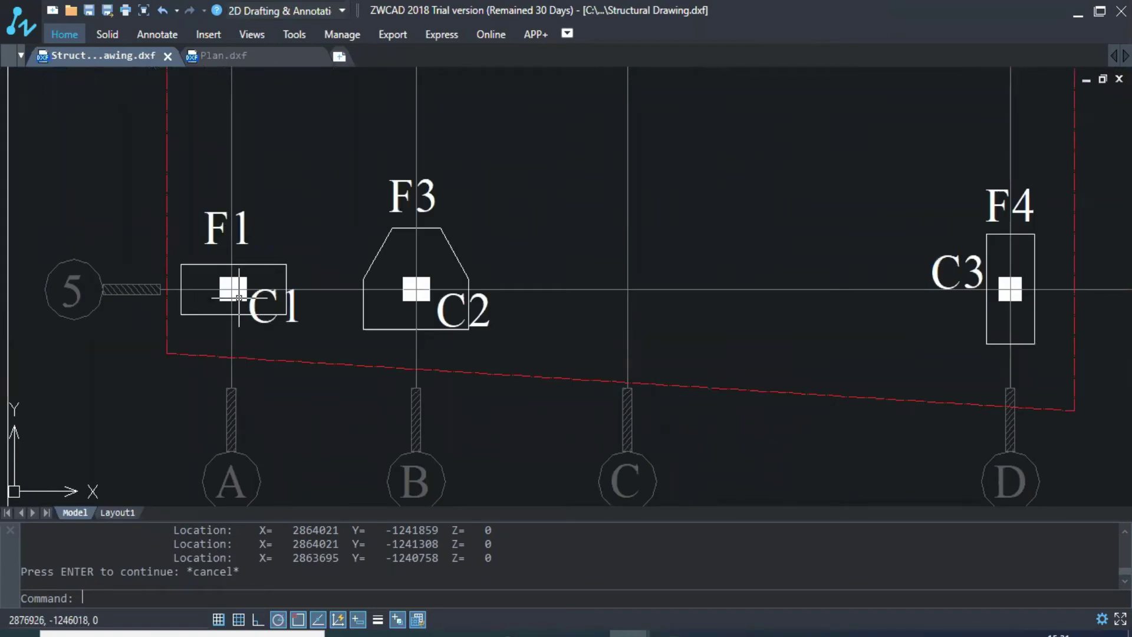
{"action": "scroll", "coordinate": [297, 307], "scroll_direction": "down", "scroll_amount": 3}
{"action": "left_click_drag", "start_coordinate": [523, 140], "coordinate": [504, 242]}
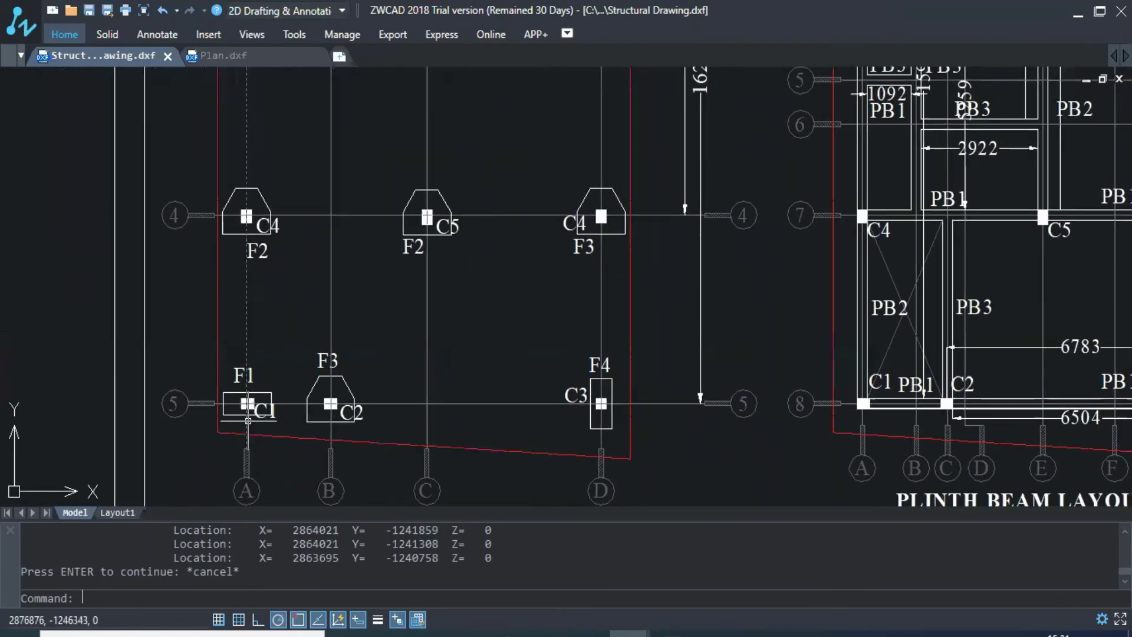
{"action": "scroll", "coordinate": [251, 413], "scroll_direction": "up", "scroll_amount": 3}
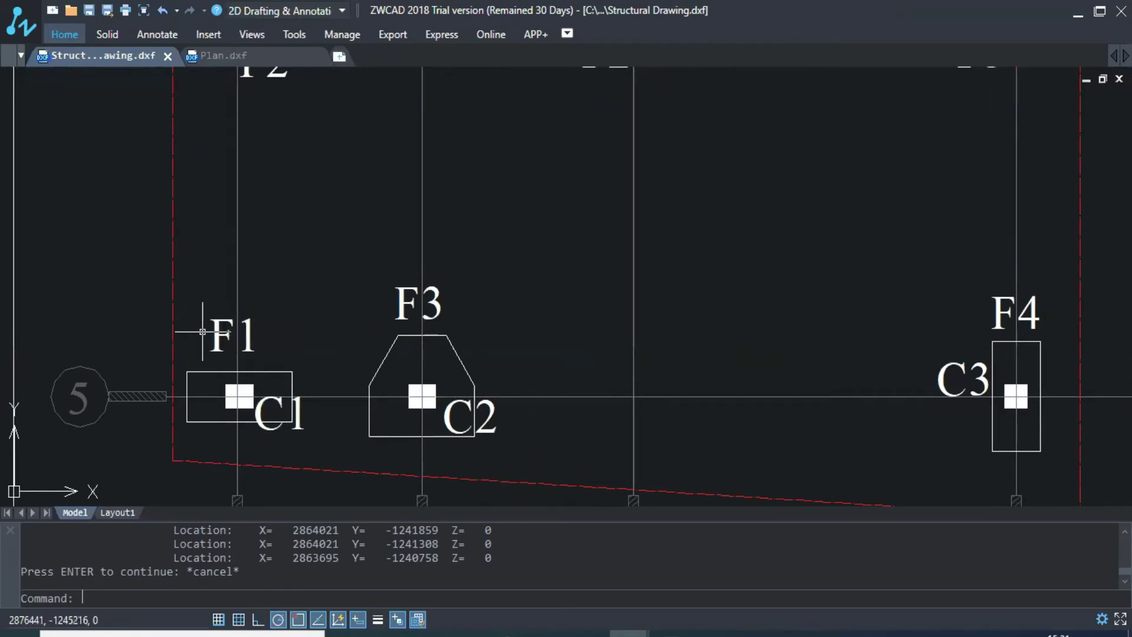
{"action": "scroll", "coordinate": [218, 325], "scroll_direction": "up", "scroll_amount": 3}
{"action": "scroll", "coordinate": [217, 325], "scroll_direction": "down", "scroll_amount": 5}
{"action": "scroll", "coordinate": [230, 295], "scroll_direction": "up", "scroll_amount": 3}
{"action": "scroll", "coordinate": [186, 311], "scroll_direction": "down", "scroll_amount": 5}
{"action": "scroll", "coordinate": [413, 177], "scroll_direction": "up", "scroll_amount": 3}
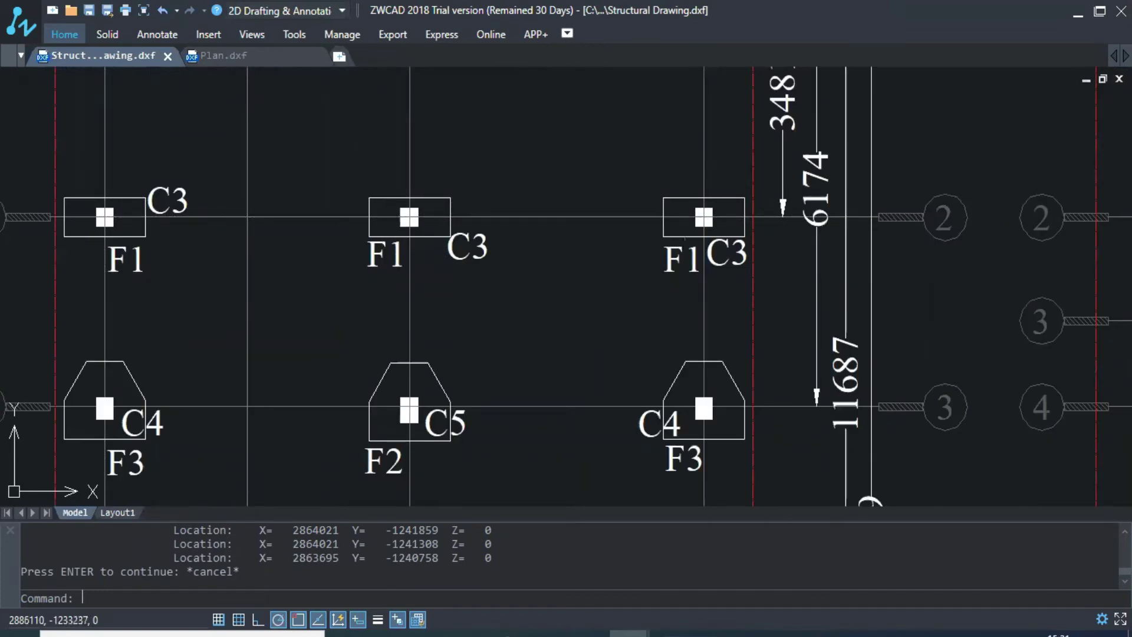
{"action": "scroll", "coordinate": [214, 236], "scroll_direction": "down", "scroll_amount": 5}
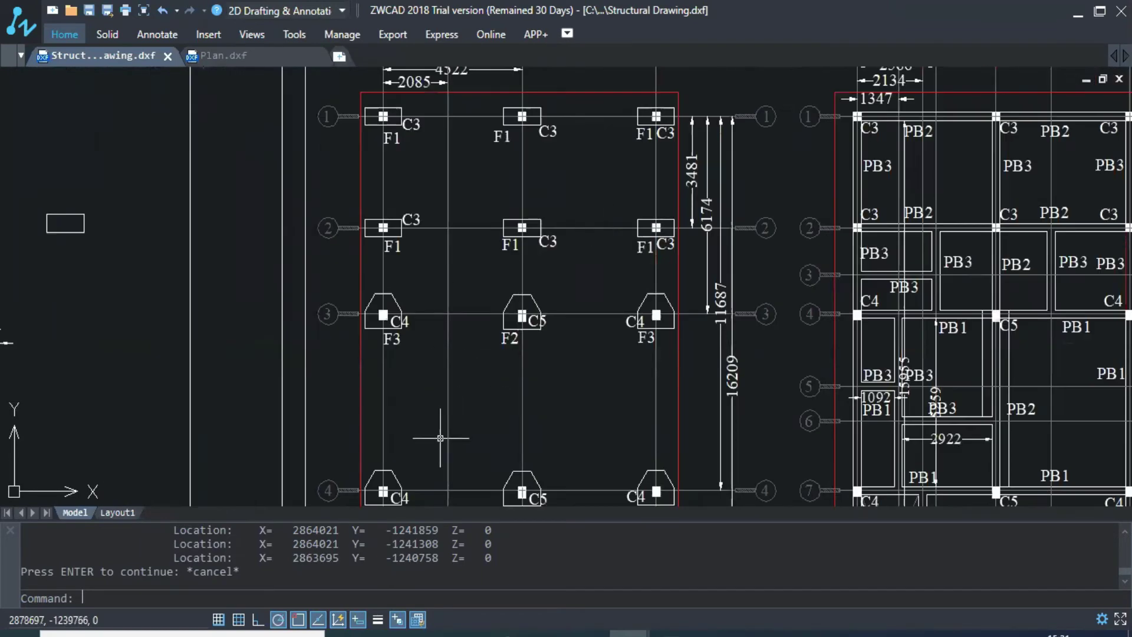
{"action": "scroll", "coordinate": [459, 259], "scroll_direction": "down", "scroll_amount": 3}
{"action": "scroll", "coordinate": [396, 309], "scroll_direction": "up", "scroll_amount": 5}
{"action": "scroll", "coordinate": [396, 310], "scroll_direction": "down", "scroll_amount": 2}
{"action": "scroll", "coordinate": [500, 135], "scroll_direction": "down", "scroll_amount": 3}
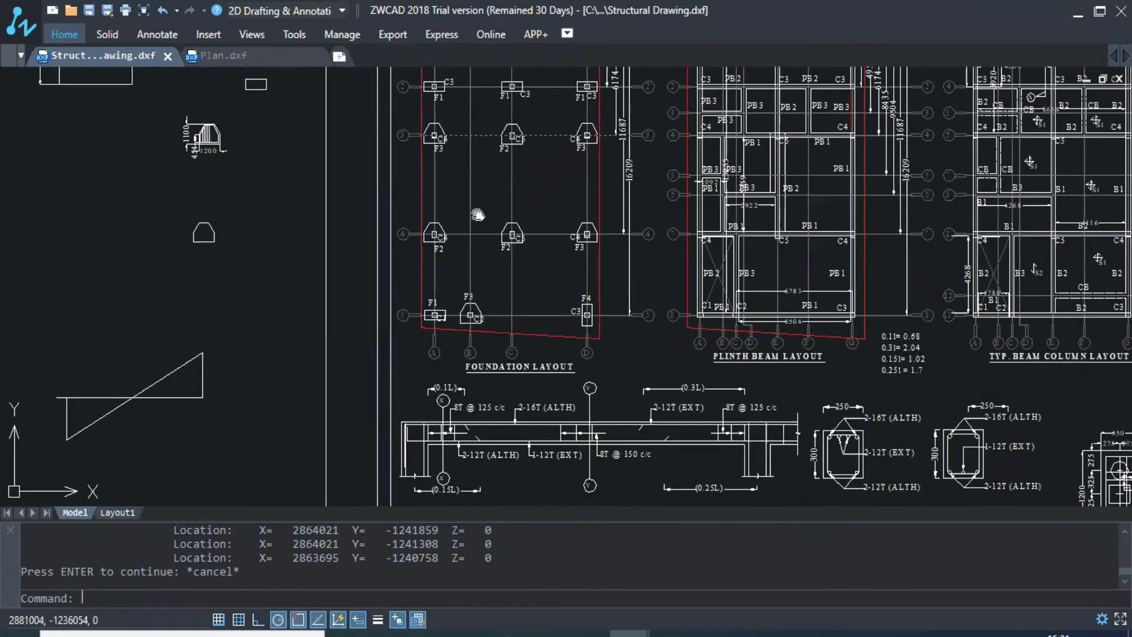
{"action": "scroll", "coordinate": [499, 126], "scroll_direction": "up", "scroll_amount": 5}
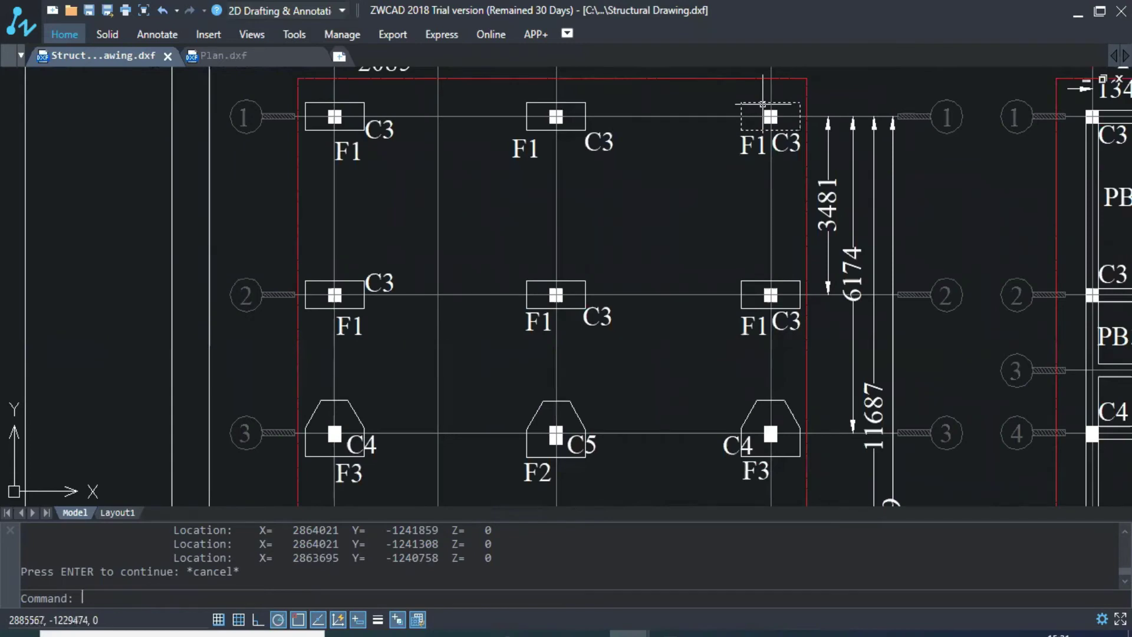
{"action": "scroll", "coordinate": [422, 95], "scroll_direction": "down", "scroll_amount": 3}
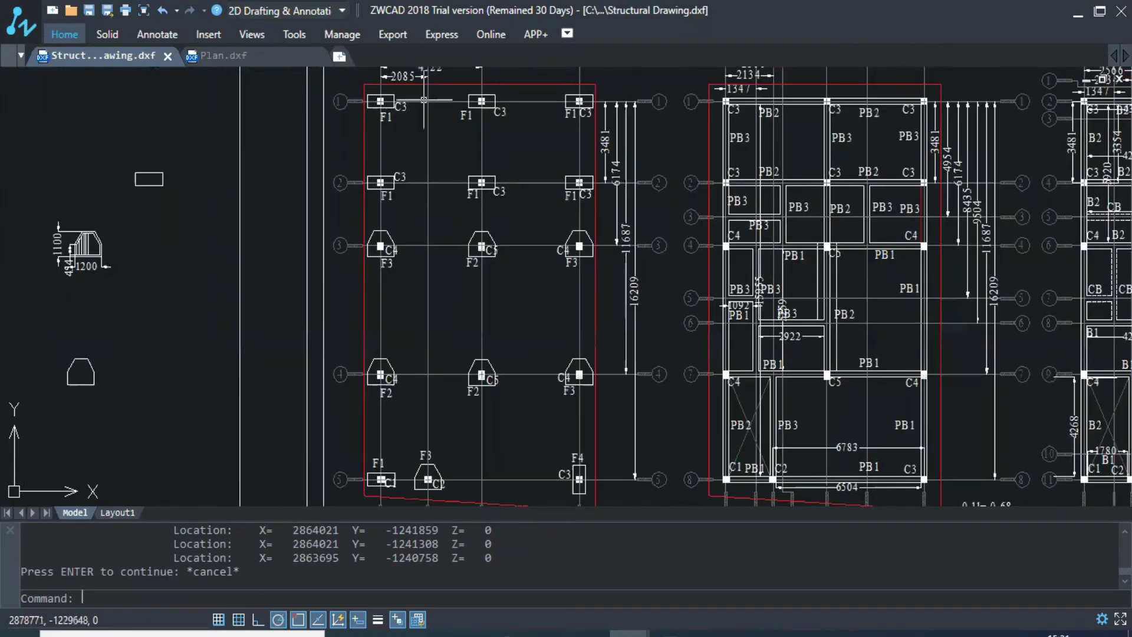
Switch to Excel and enter 7 as the number of F1 footings in C6 of the earthwork item.
{"action": "key", "text": "alt+Tab"}
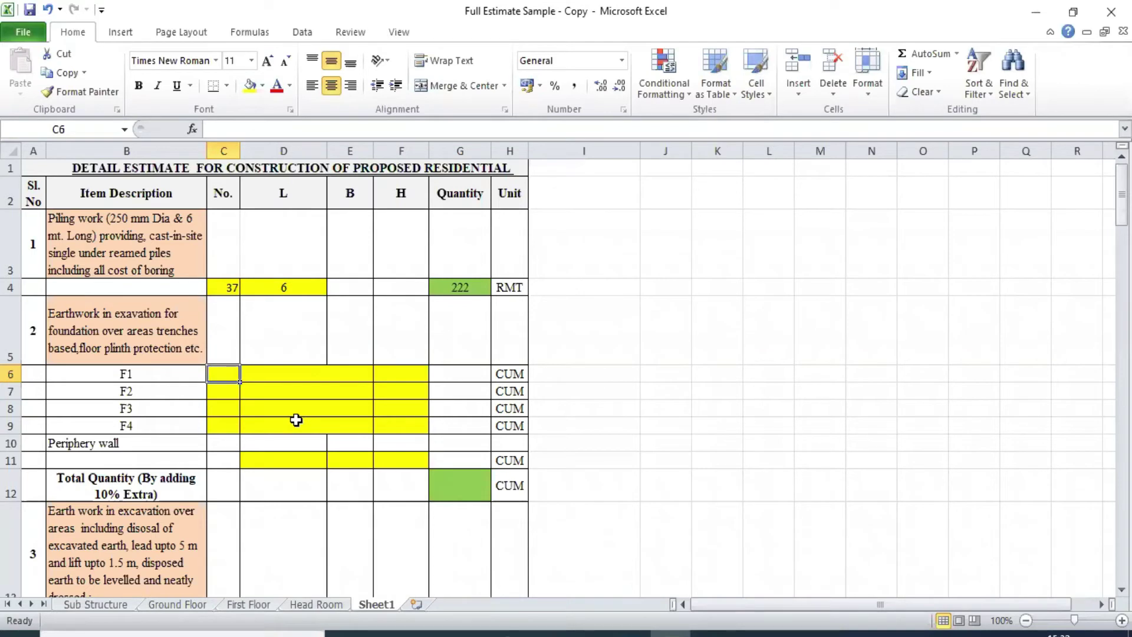
{"action": "type", "text": "7"}
{"action": "key", "text": "Return"}
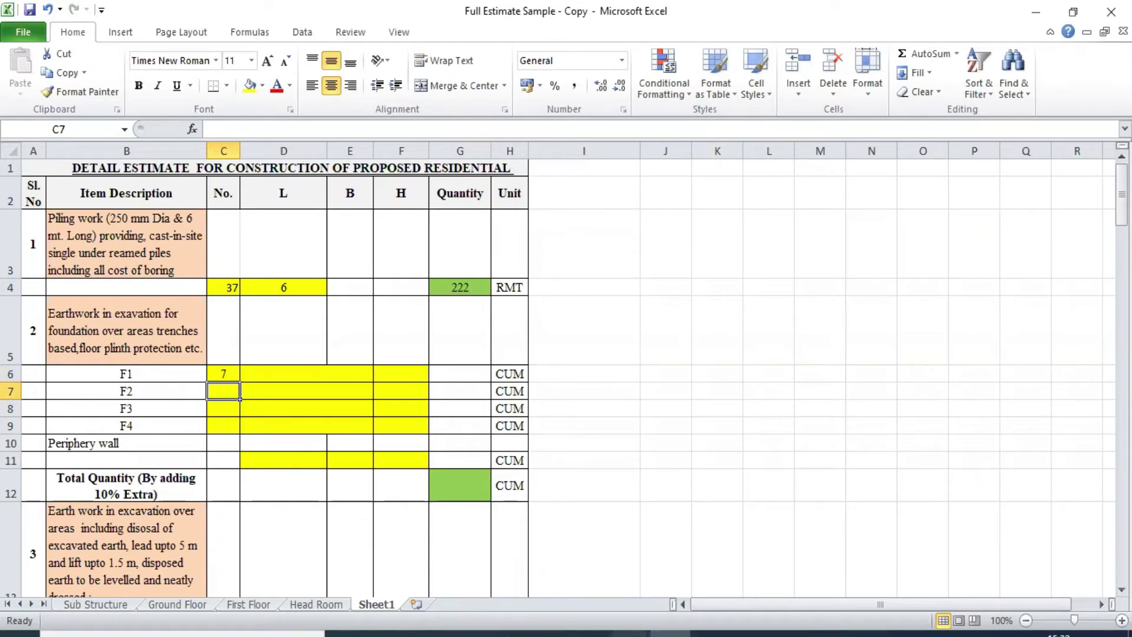
Switch to ZWCAD and count the footings marked F2 across all grid lines of the foundation layout.
{"action": "mouse_move", "coordinate": [629, 633]}
{"action": "left_click", "coordinate": [566, 588]}
{"action": "scroll", "coordinate": [301, 128], "scroll_direction": "up", "scroll_amount": 10}
{"action": "scroll", "coordinate": [628, 120], "scroll_direction": "down", "scroll_amount": 2}
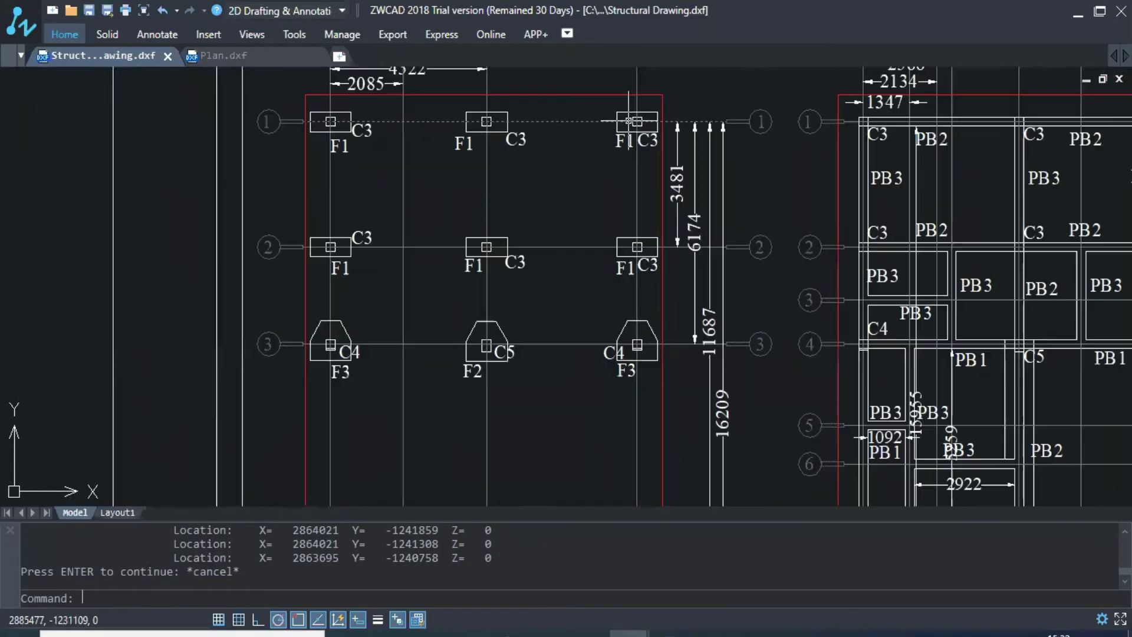
{"action": "left_click_drag", "start_coordinate": [505, 342], "coordinate": [454, 225]}
{"action": "scroll", "coordinate": [437, 226], "scroll_direction": "up", "scroll_amount": 1}
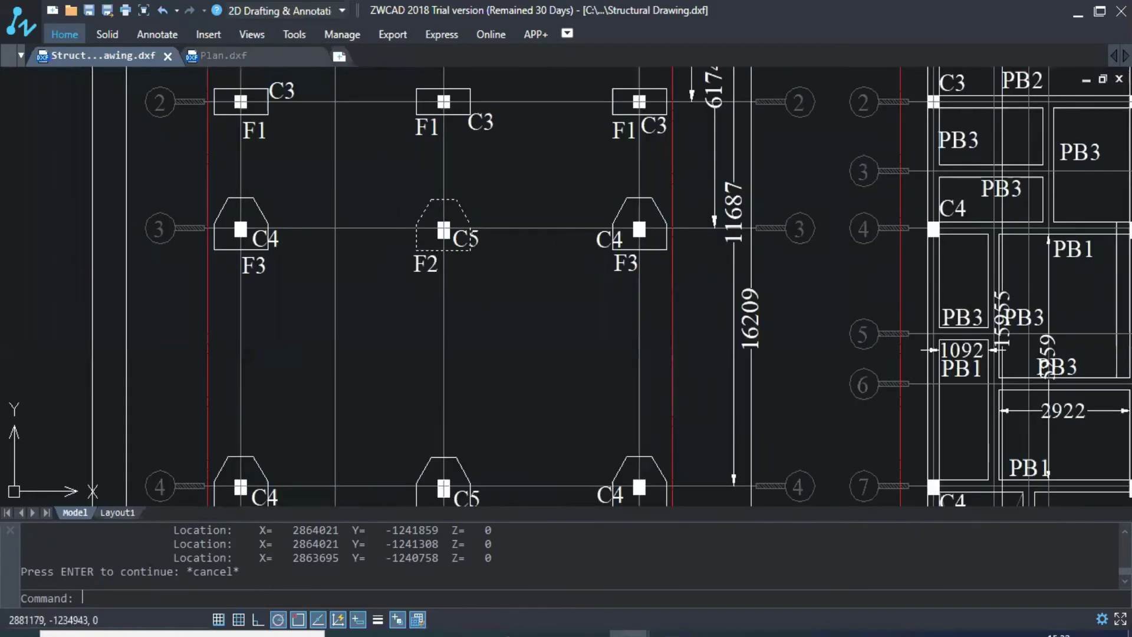
{"action": "scroll", "coordinate": [439, 227], "scroll_direction": "down", "scroll_amount": 1}
{"action": "scroll", "coordinate": [465, 224], "scroll_direction": "down", "scroll_amount": 2}
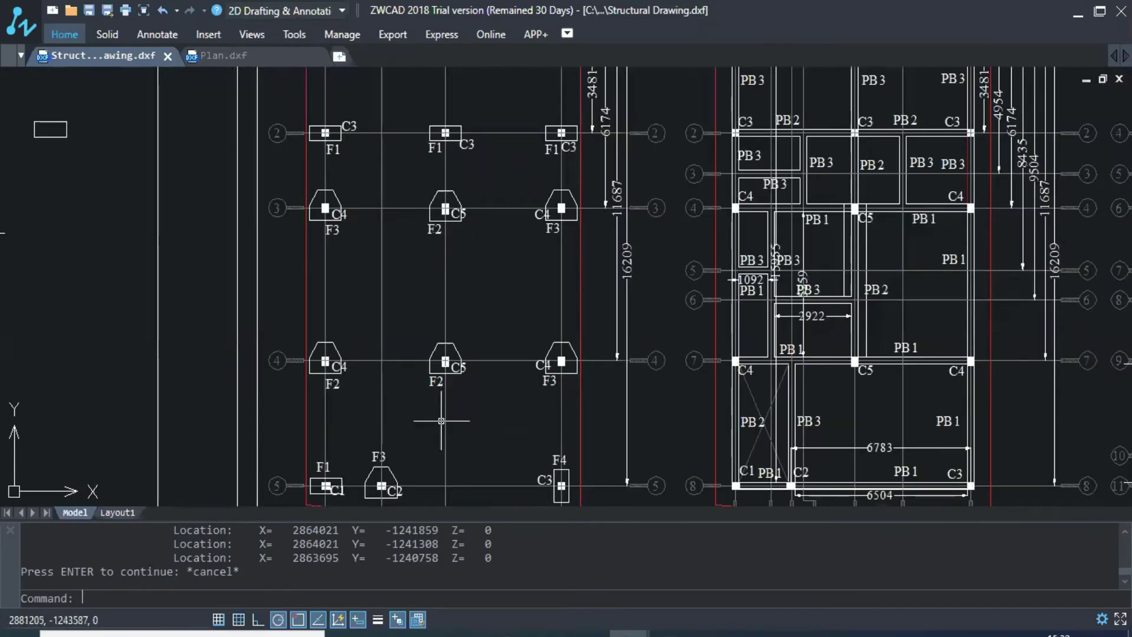
{"action": "scroll", "coordinate": [441, 420], "scroll_direction": "up", "scroll_amount": 1}
{"action": "scroll", "coordinate": [444, 330], "scroll_direction": "up", "scroll_amount": 1}
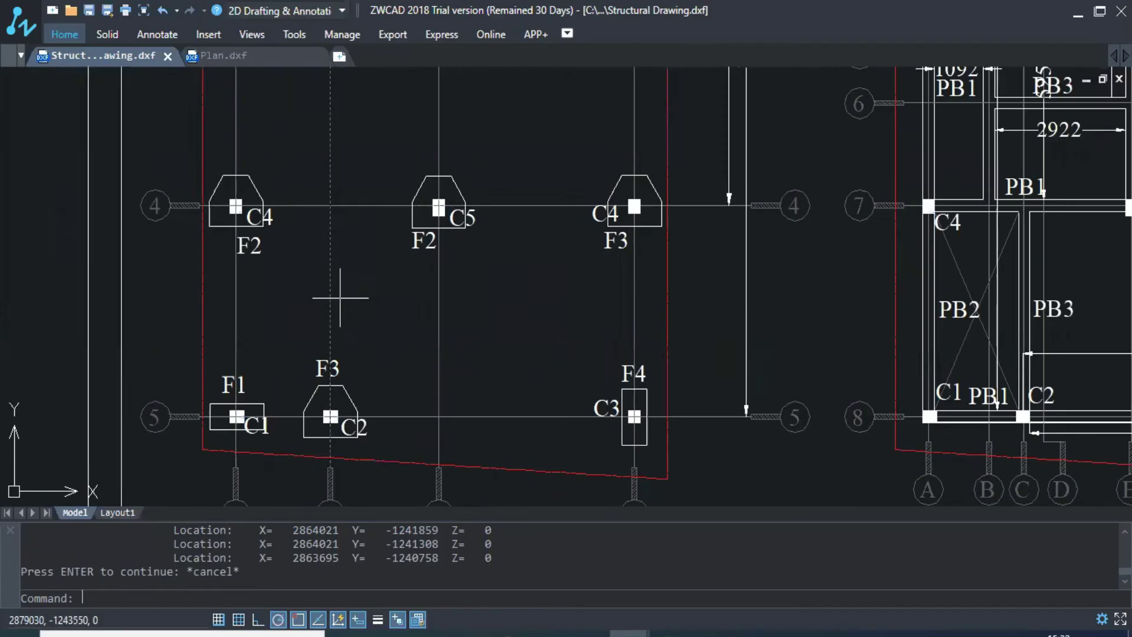
{"action": "scroll", "coordinate": [351, 322], "scroll_direction": "down", "scroll_amount": 1}
{"action": "scroll", "coordinate": [375, 259], "scroll_direction": "down", "scroll_amount": 2}
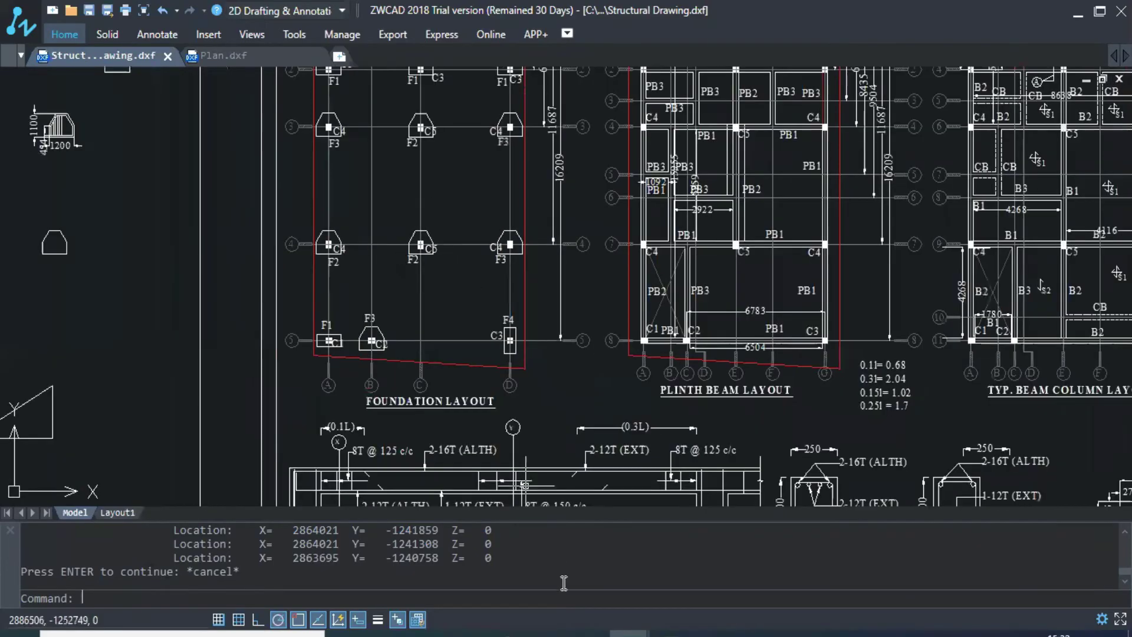
Switch to Excel and enter 3 as the number of F2 footings in C7 of the earthwork item.
{"action": "mouse_move", "coordinate": [670, 633]}
{"action": "left_click", "coordinate": [651, 593]}
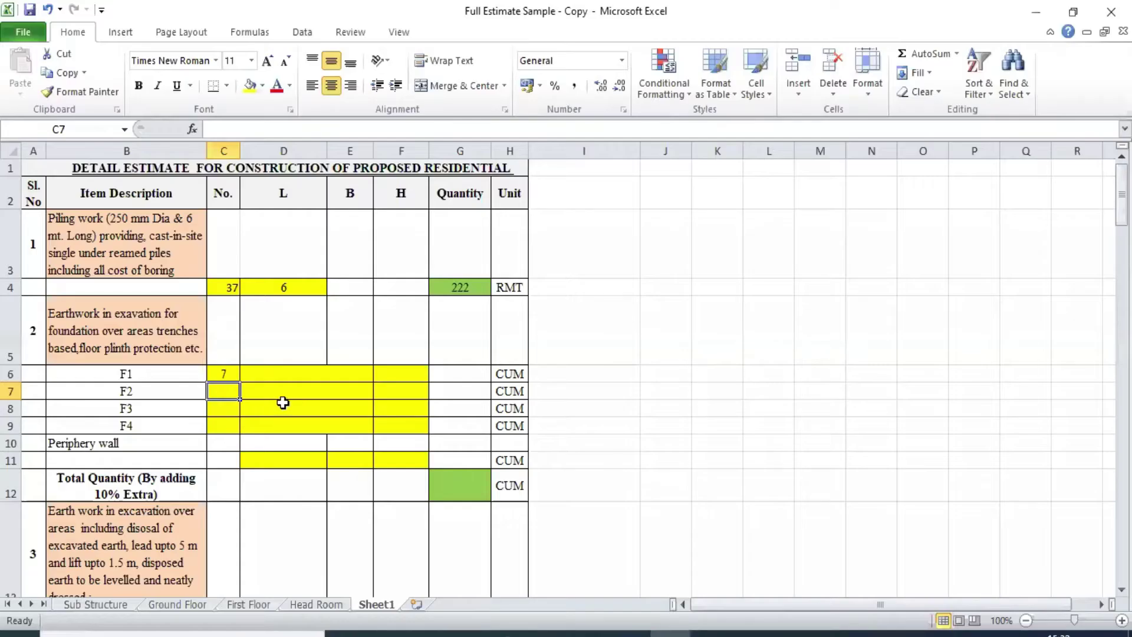
{"action": "type", "text": "3"}
{"action": "key", "text": "Return"}
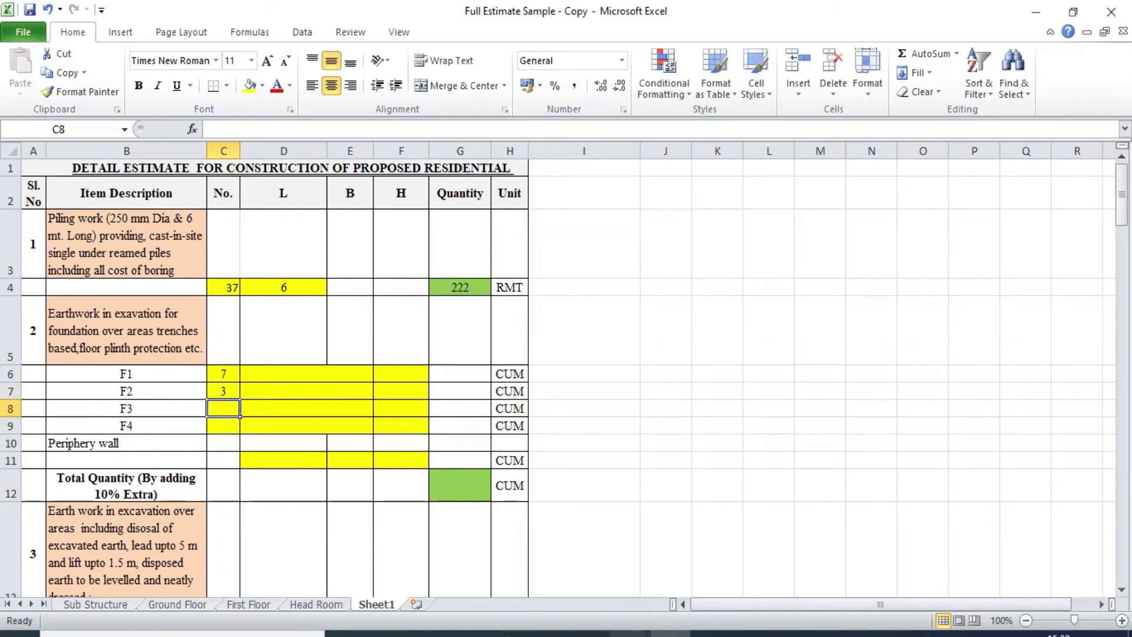
Switch to ZWCAD and count the footings marked F3 on grid lines 3 to 5 of the foundation layout.
{"action": "mouse_move", "coordinate": [631, 633]}
{"action": "left_click", "coordinate": [566, 589]}
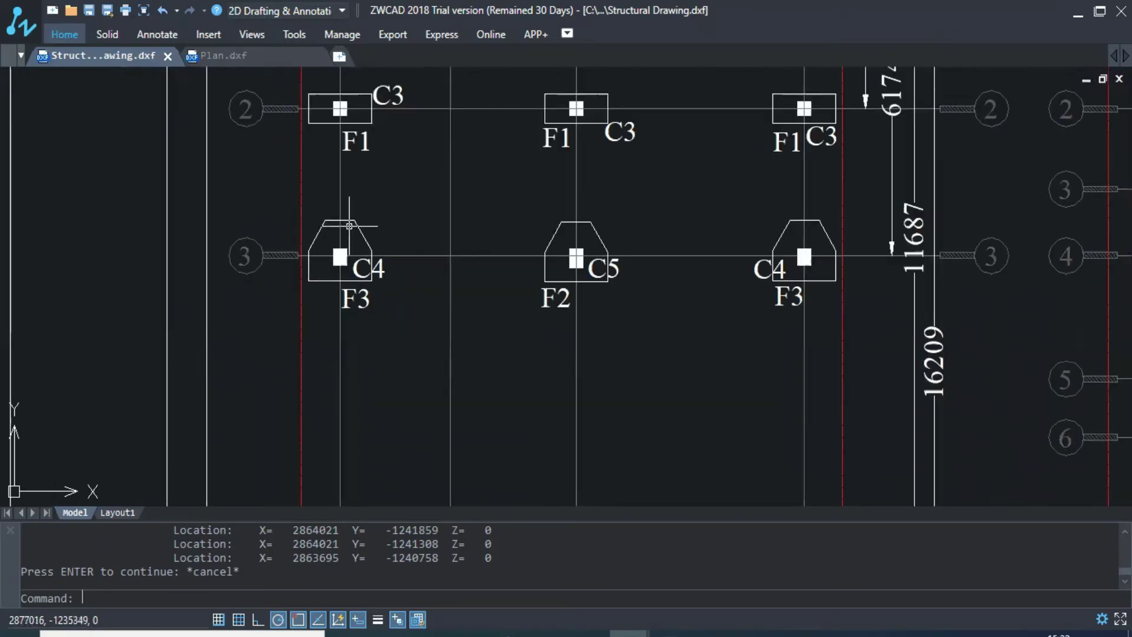
{"action": "scroll", "coordinate": [350, 225], "scroll_direction": "down", "scroll_amount": 2}
{"action": "scroll", "coordinate": [682, 252], "scroll_direction": "down", "scroll_amount": 2}
{"action": "scroll", "coordinate": [746, 304], "scroll_direction": "up", "scroll_amount": 3}
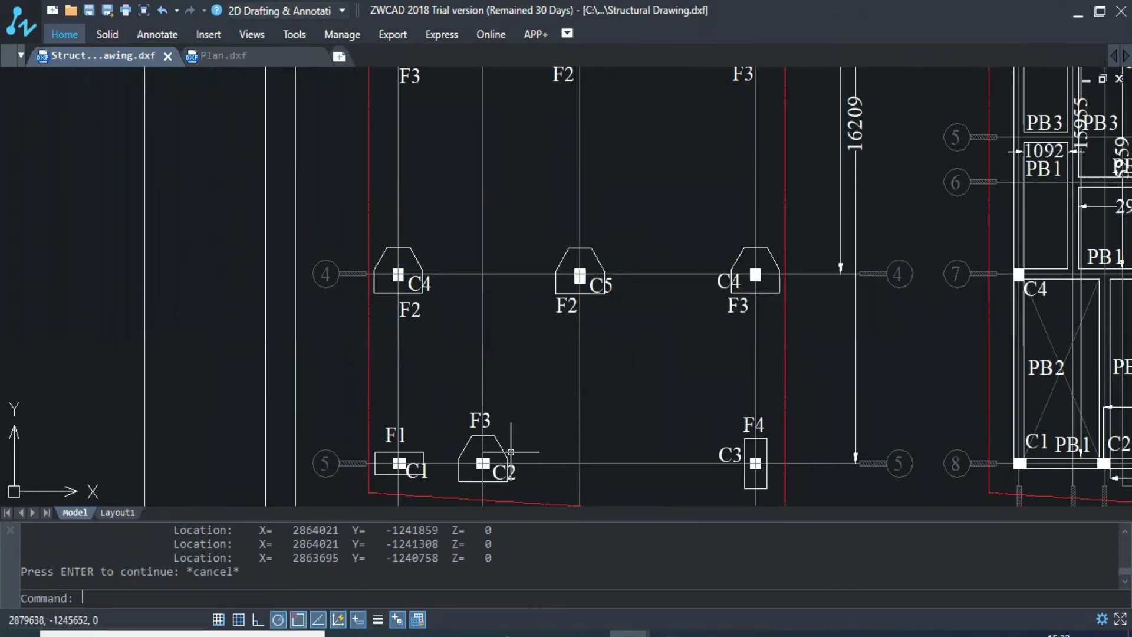
{"action": "left_click", "coordinate": [510, 504]}
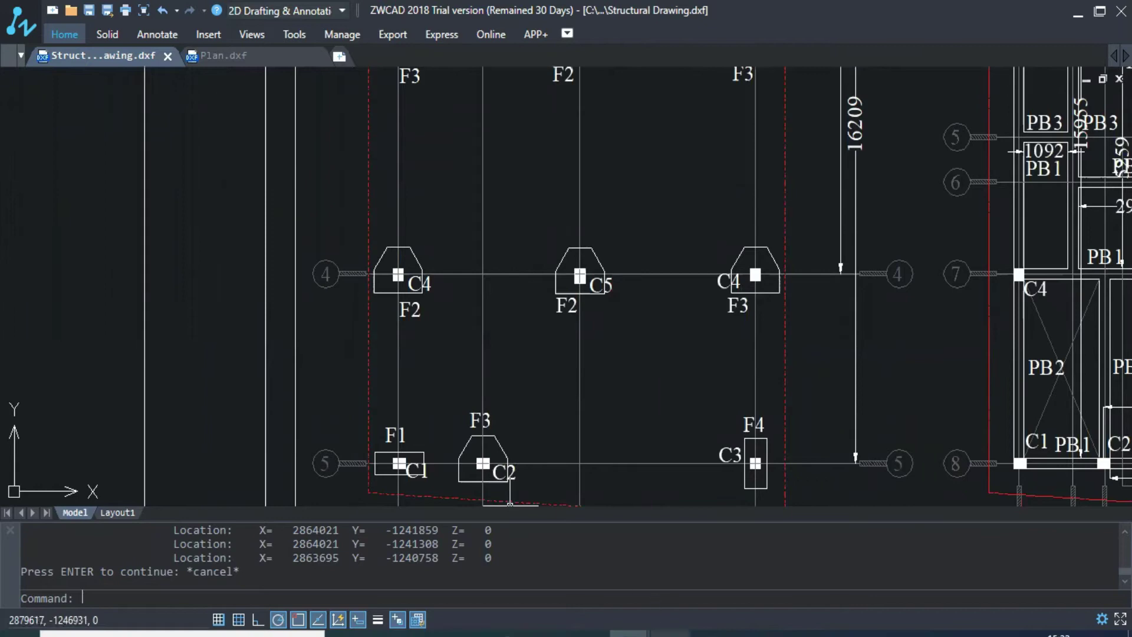
Switch to Excel and enter 4 as the number of F3 footings in C8.
{"action": "key", "text": "alt+Tab"}
{"action": "type", "text": "4"}
{"action": "key", "text": "Return"}
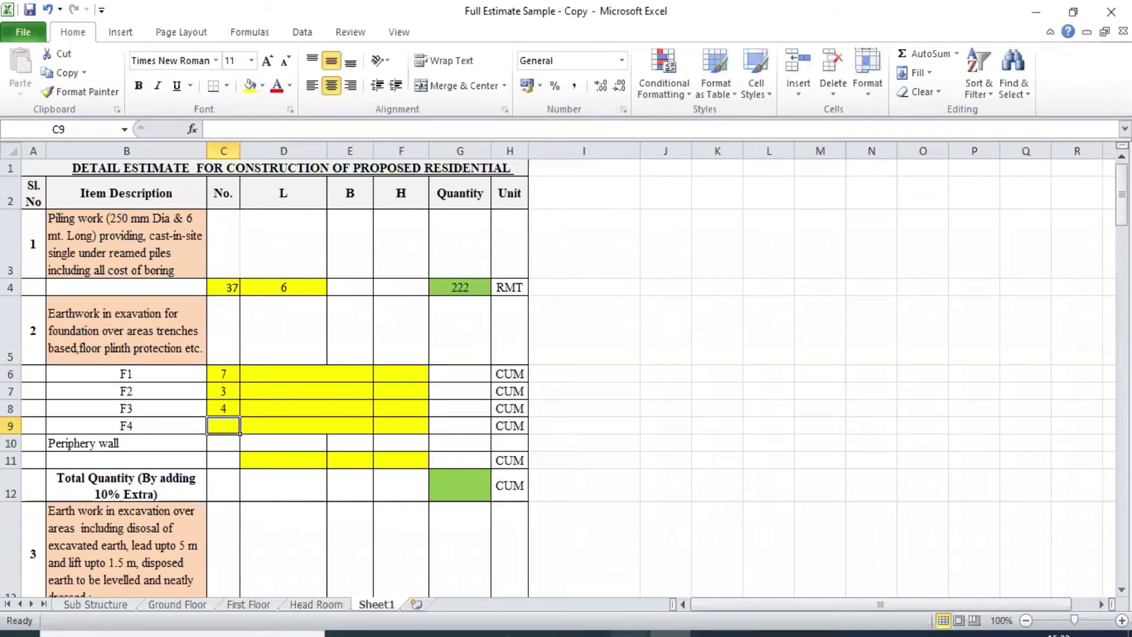
Count the footings marked F4 in the ZWCAD foundation layout and recheck the footing marks on grid lines 1 to 5.
{"action": "left_click", "coordinate": [595, 600]}
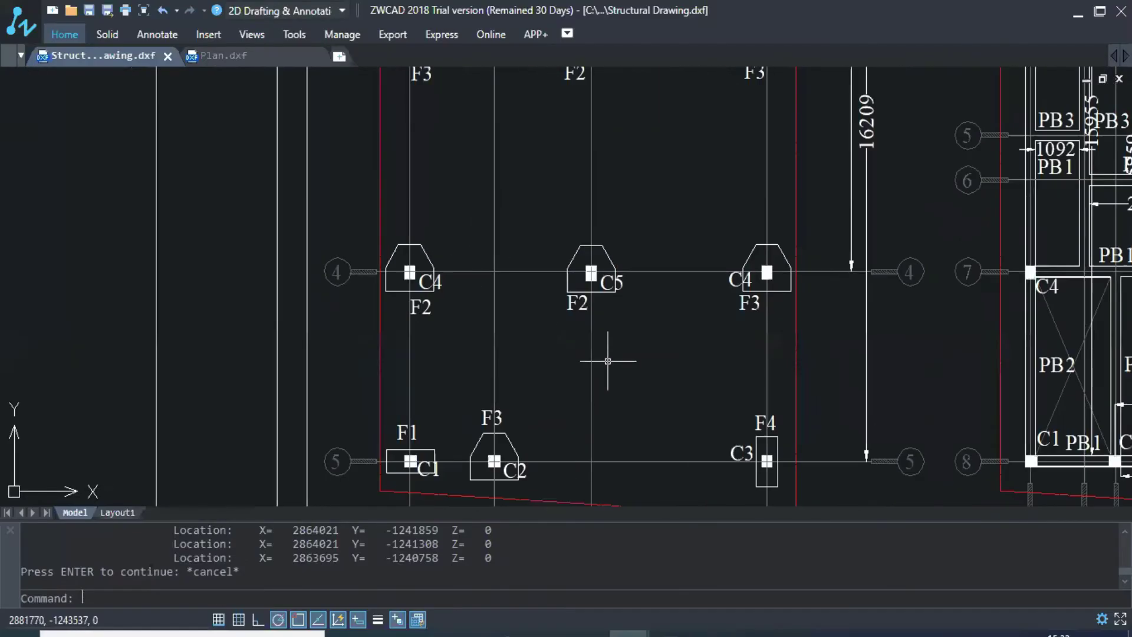
{"action": "scroll", "coordinate": [802, 447], "scroll_direction": "up", "scroll_amount": 2}
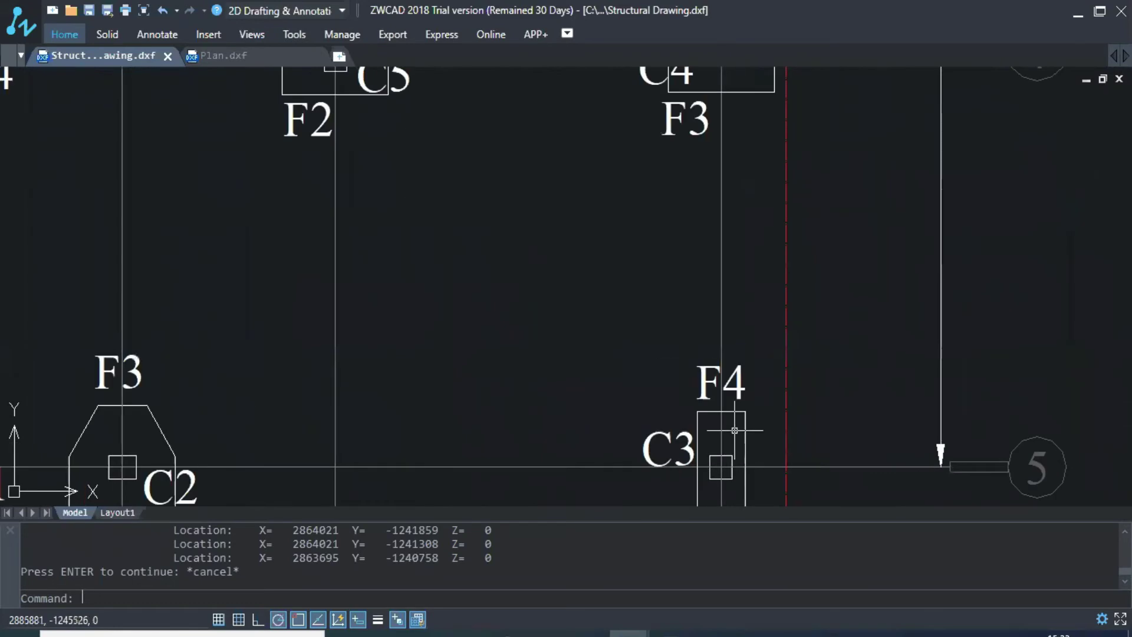
{"action": "scroll", "coordinate": [750, 384], "scroll_direction": "down", "scroll_amount": 2}
{"action": "scroll", "coordinate": [702, 336], "scroll_direction": "down", "scroll_amount": 3}
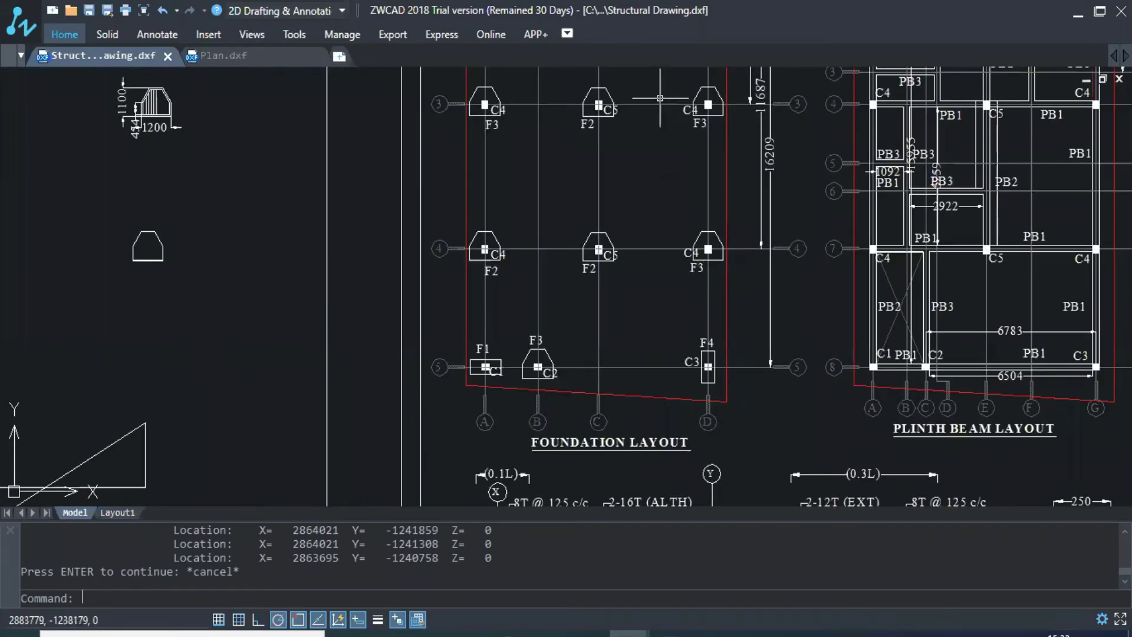
{"action": "scroll", "coordinate": [659, 98], "scroll_direction": "up", "scroll_amount": 1}
{"action": "left_click_drag", "start_coordinate": [660, 97], "coordinate": [552, 378]}
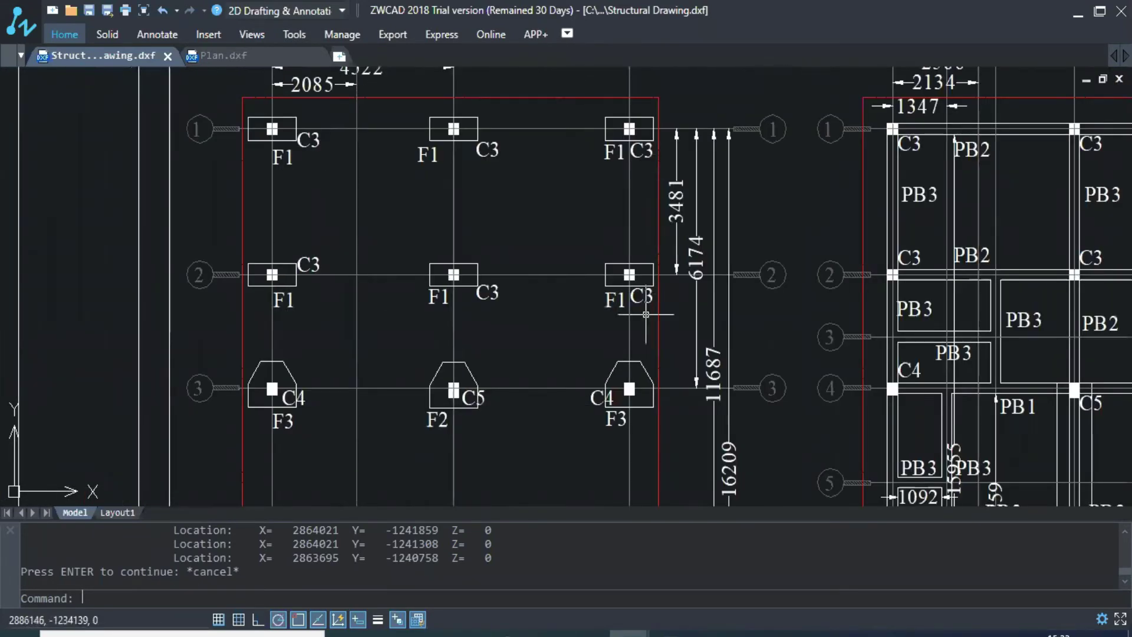
{"action": "scroll", "coordinate": [645, 314], "scroll_direction": "down", "scroll_amount": 3}
{"action": "scroll", "coordinate": [466, 413], "scroll_direction": "up", "scroll_amount": 1}
{"action": "scroll", "coordinate": [582, 360], "scroll_direction": "up", "scroll_amount": 1}
{"action": "scroll", "coordinate": [582, 358], "scroll_direction": "up", "scroll_amount": 1}
{"action": "scroll", "coordinate": [590, 221], "scroll_direction": "down", "scroll_amount": 3}
{"action": "scroll", "coordinate": [484, 462], "scroll_direction": "up", "scroll_amount": 2}
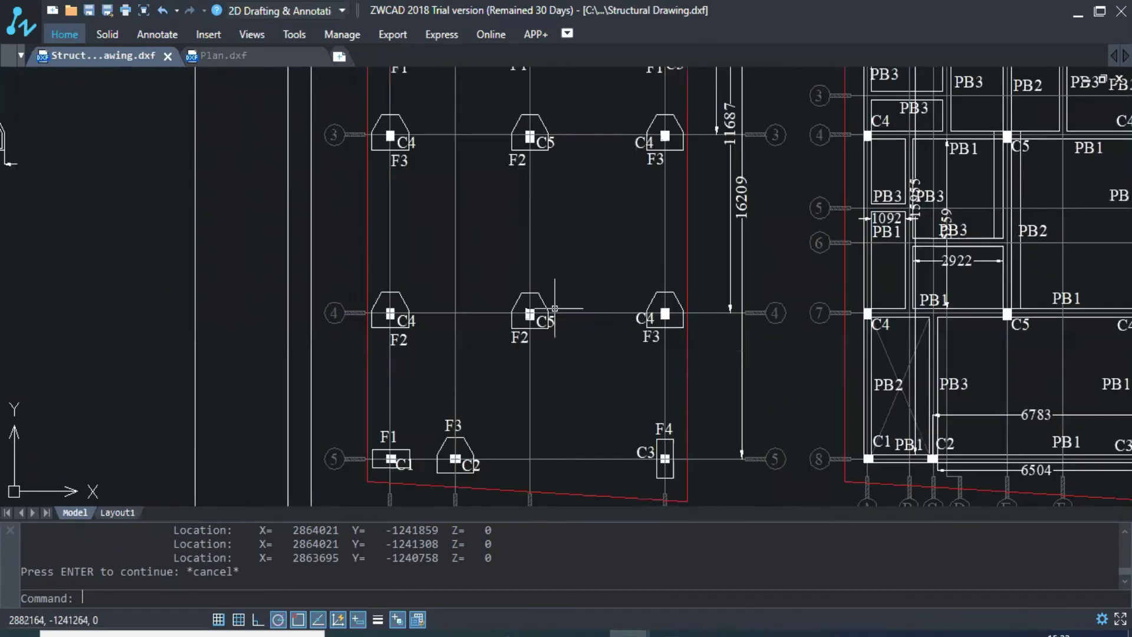
{"action": "scroll", "coordinate": [579, 390], "scroll_direction": "down", "scroll_amount": 1}
{"action": "scroll", "coordinate": [513, 419], "scroll_direction": "up", "scroll_amount": 3}
{"action": "scroll", "coordinate": [879, 325], "scroll_direction": "down", "scroll_amount": 1}
{"action": "scroll", "coordinate": [832, 371], "scroll_direction": "down", "scroll_amount": 5}
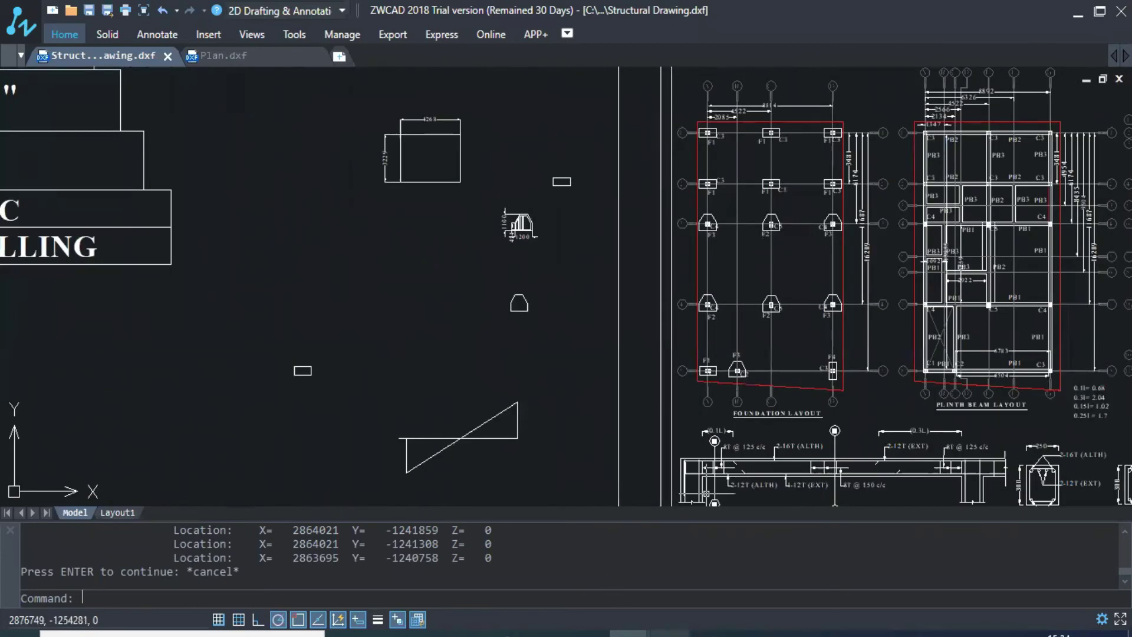
Switch to Excel, enter 1 as the number of F4 footings in C9 and select F1's merged length and breadth cell D6.
{"action": "left_click", "coordinate": [669, 634]}
{"action": "left_click", "coordinate": [298, 377]}
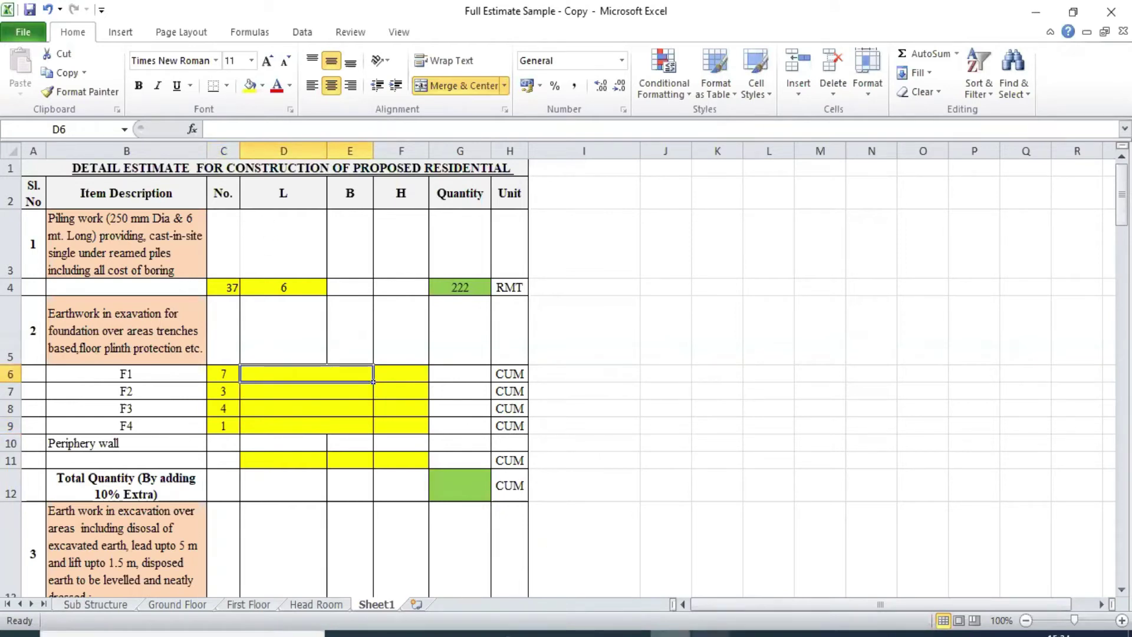
Switch to ZWCAD and copy the F1 footing outline at grid line 2 into the empty area beside the foundation layout.
{"action": "left_click", "coordinate": [628, 634]}
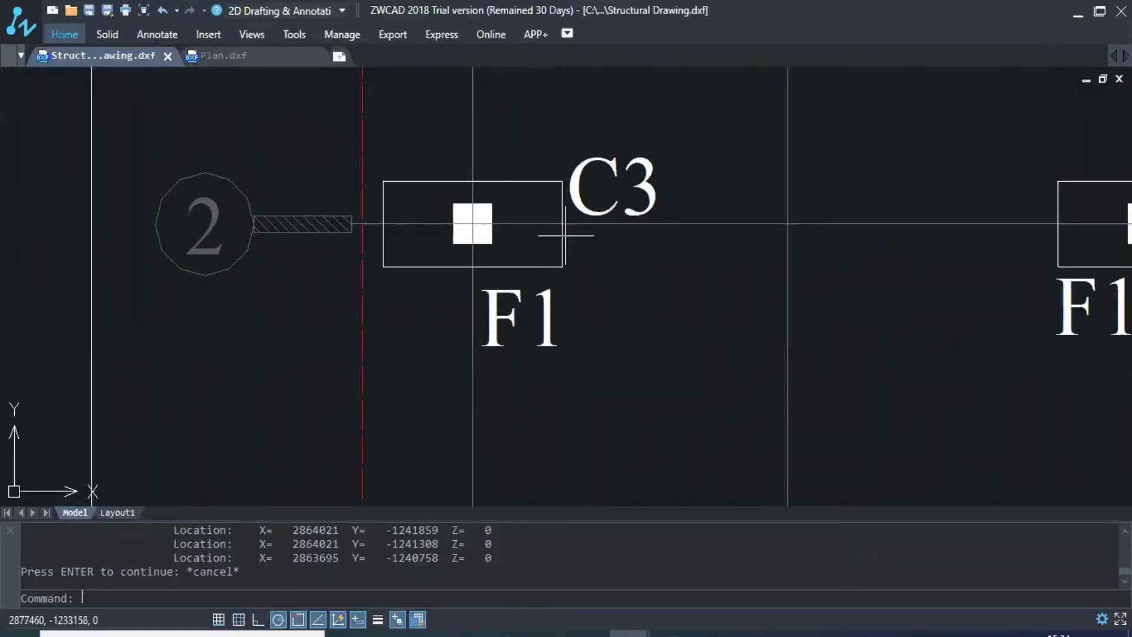
{"action": "left_click", "coordinate": [400, 178]}
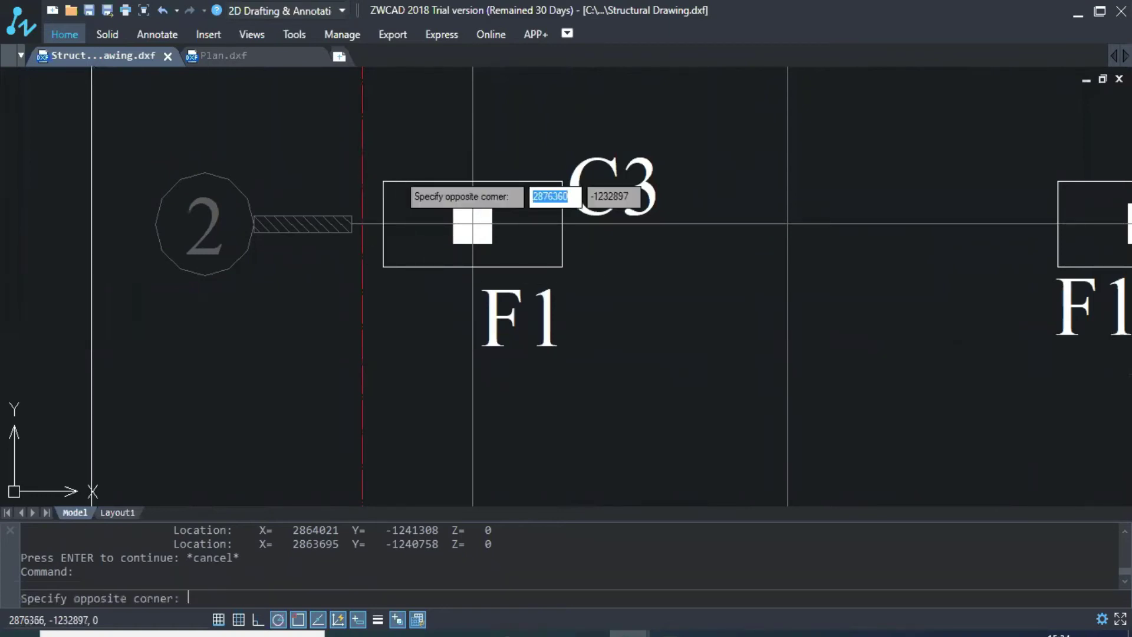
{"action": "left_click", "coordinate": [392, 182]}
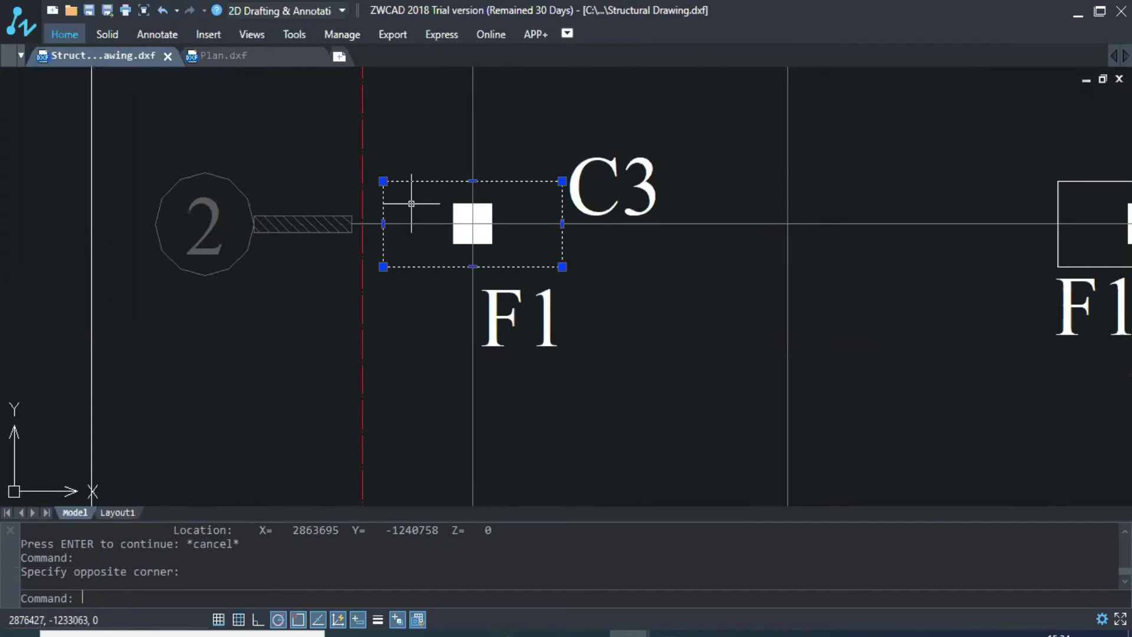
{"action": "type", "text": "co"}
{"action": "key", "text": "Return"}
{"action": "left_click", "coordinate": [383, 181]}
{"action": "scroll", "coordinate": [384, 195], "scroll_direction": "down", "scroll_amount": 5}
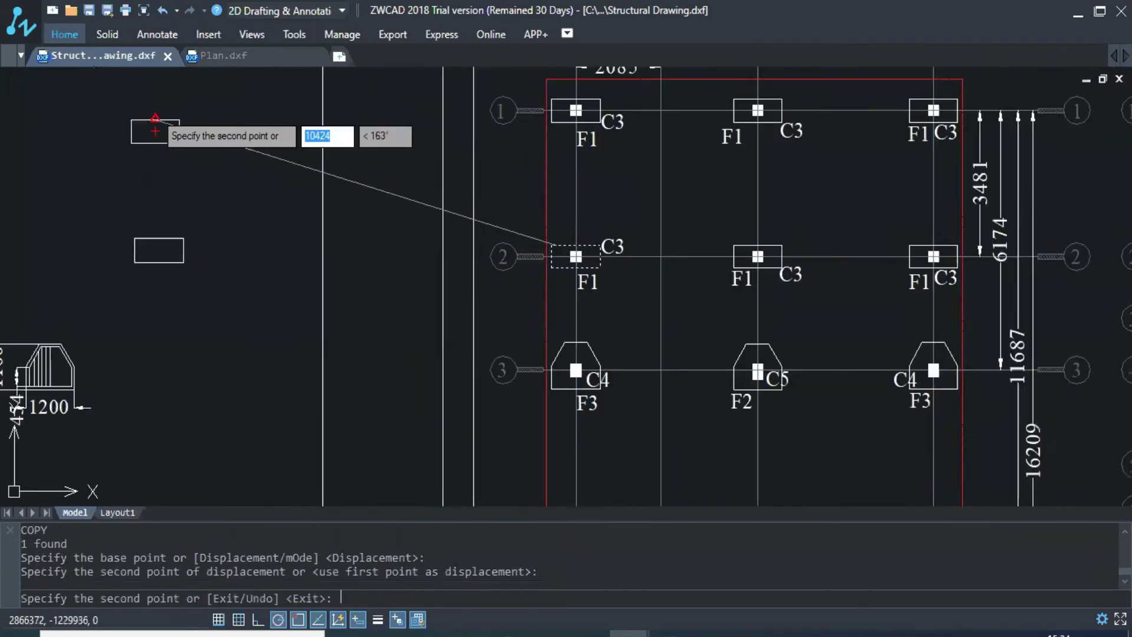
{"action": "key", "text": "Escape"}
{"action": "scroll", "coordinate": [155, 130], "scroll_direction": "up", "scroll_amount": 5}
Erase the old objects below the copied F1 footing outline.
{"action": "left_click", "coordinate": [227, 283]}
{"action": "left_click", "coordinate": [88, 384]}
{"action": "key", "text": "Escape"}
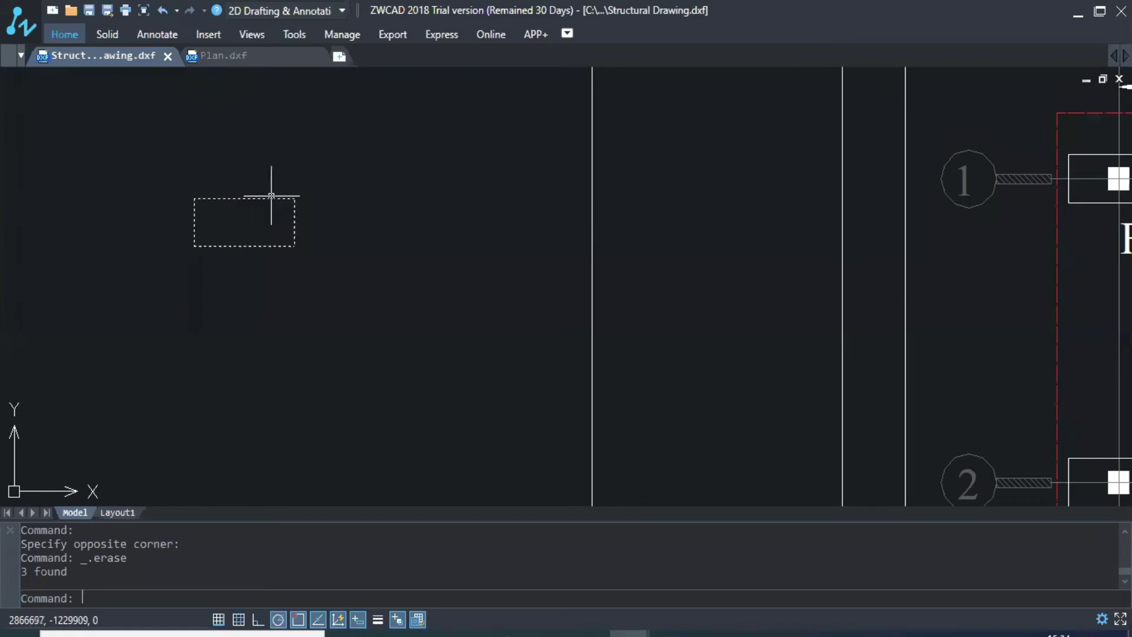
{"action": "scroll", "coordinate": [274, 181], "scroll_direction": "up", "scroll_amount": 5}
{"action": "scroll", "coordinate": [322, 191], "scroll_direction": "down", "scroll_amount": 4}
{"action": "scroll", "coordinate": [329, 197], "scroll_direction": "up", "scroll_amount": 1}
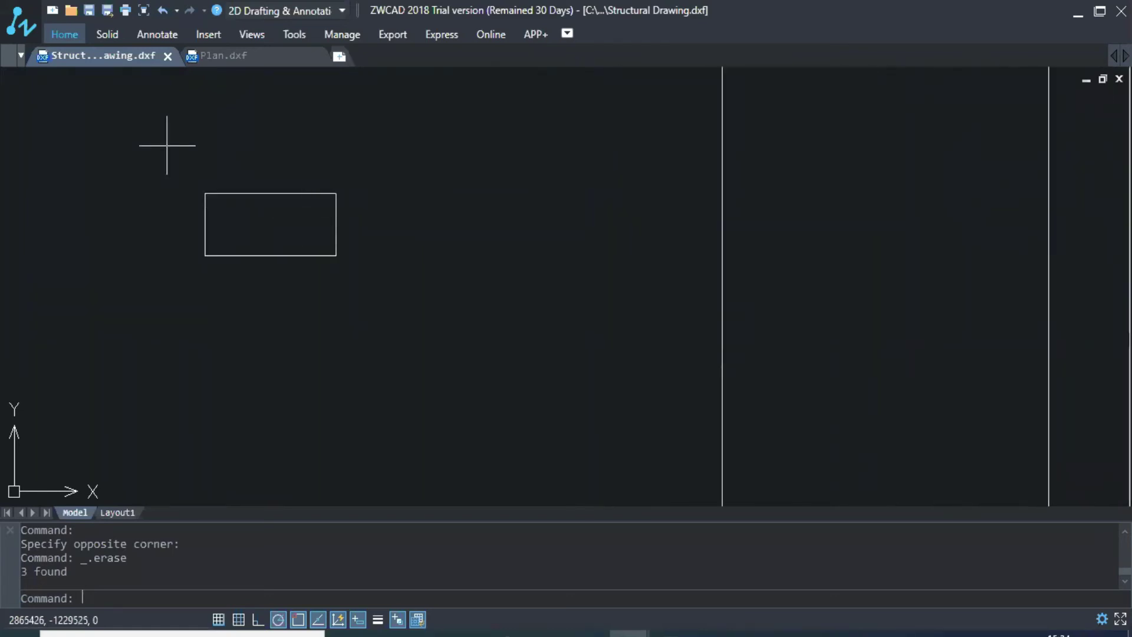
Offset the copied F1 footing outline outward by 0.75.
{"action": "scroll", "coordinate": [268, 195], "scroll_direction": "up", "scroll_amount": 4}
{"action": "scroll", "coordinate": [215, 175], "scroll_direction": "down", "scroll_amount": 3}
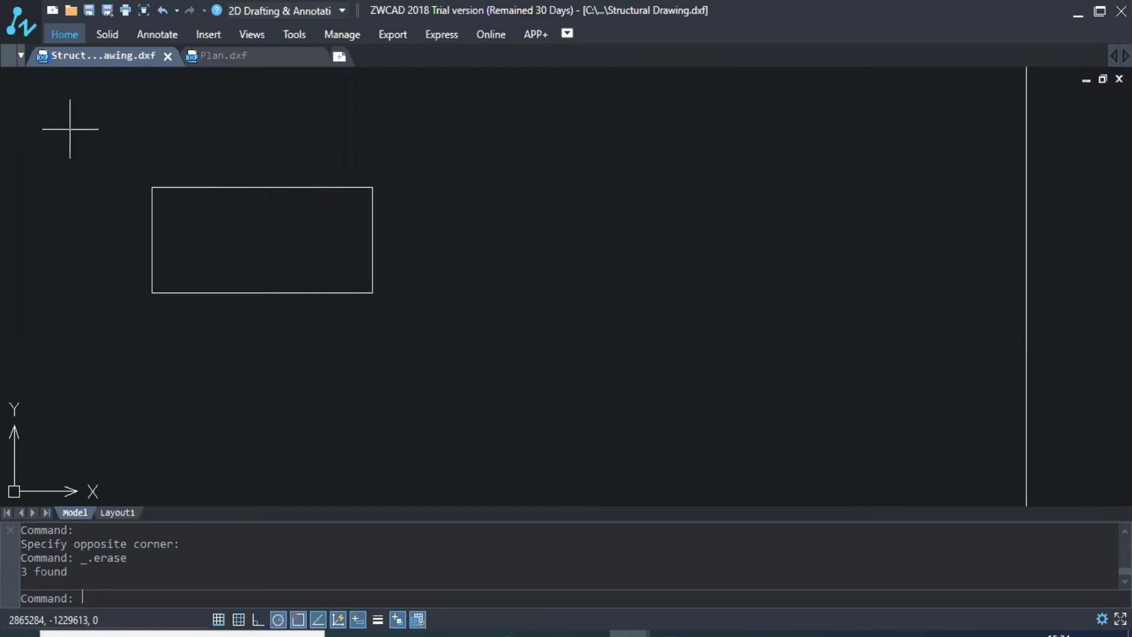
{"action": "type", "text": "O"}
{"action": "key", "text": "Return"}
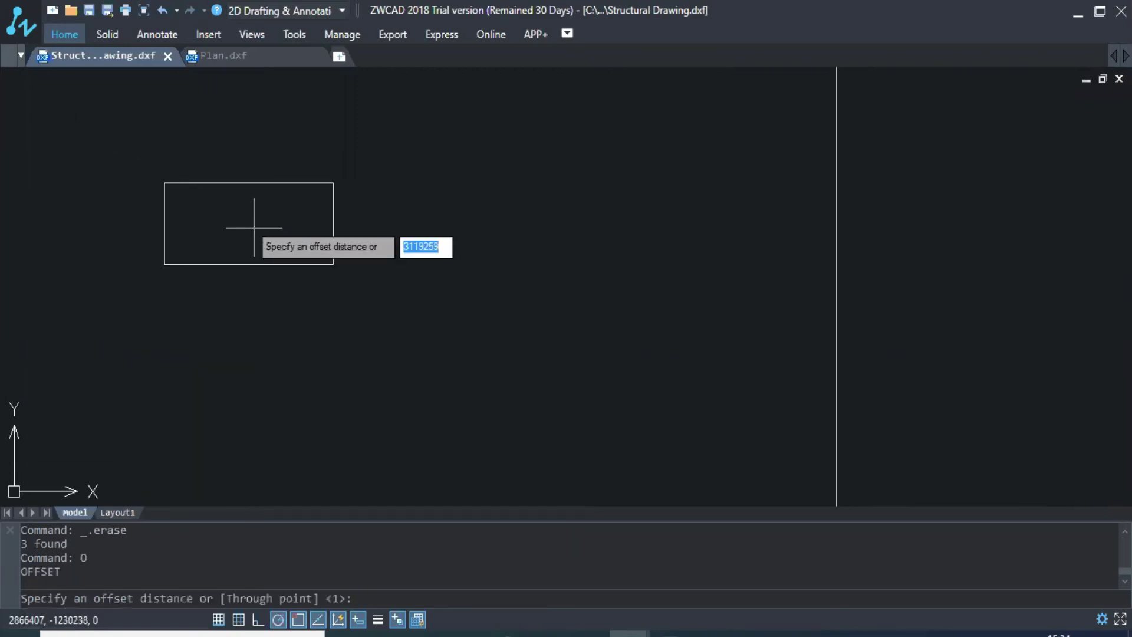
{"action": "type", "text": "0.75"}
{"action": "key", "text": "Return"}
{"action": "left_click", "coordinate": [239, 182]}
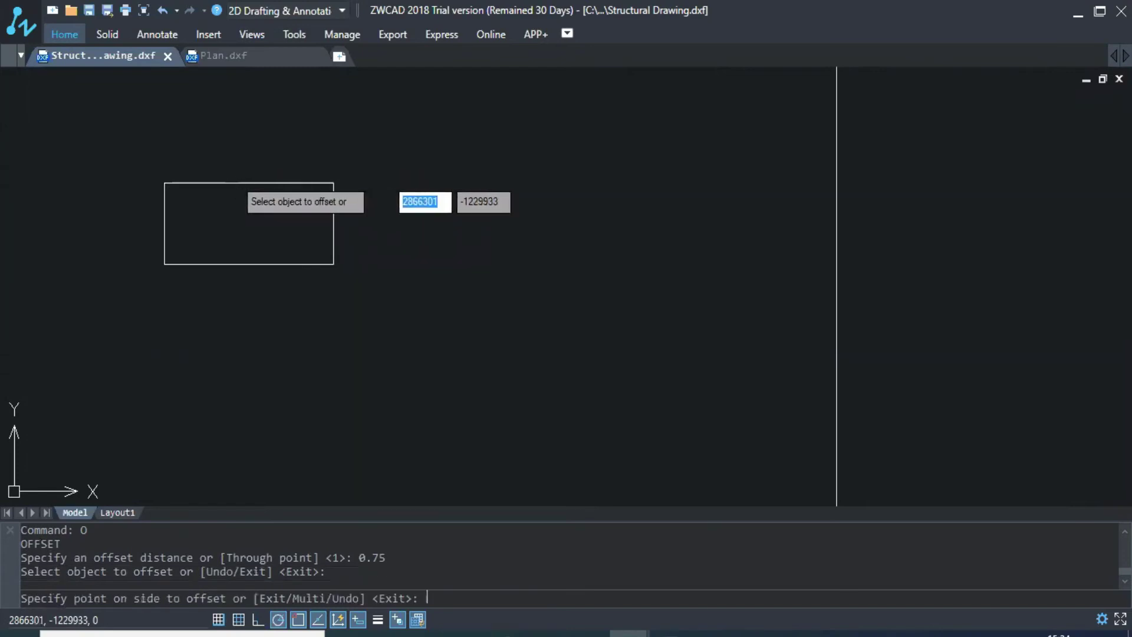
{"action": "left_click", "coordinate": [239, 168]}
{"action": "scroll", "coordinate": [236, 184], "scroll_direction": "up", "scroll_amount": 8}
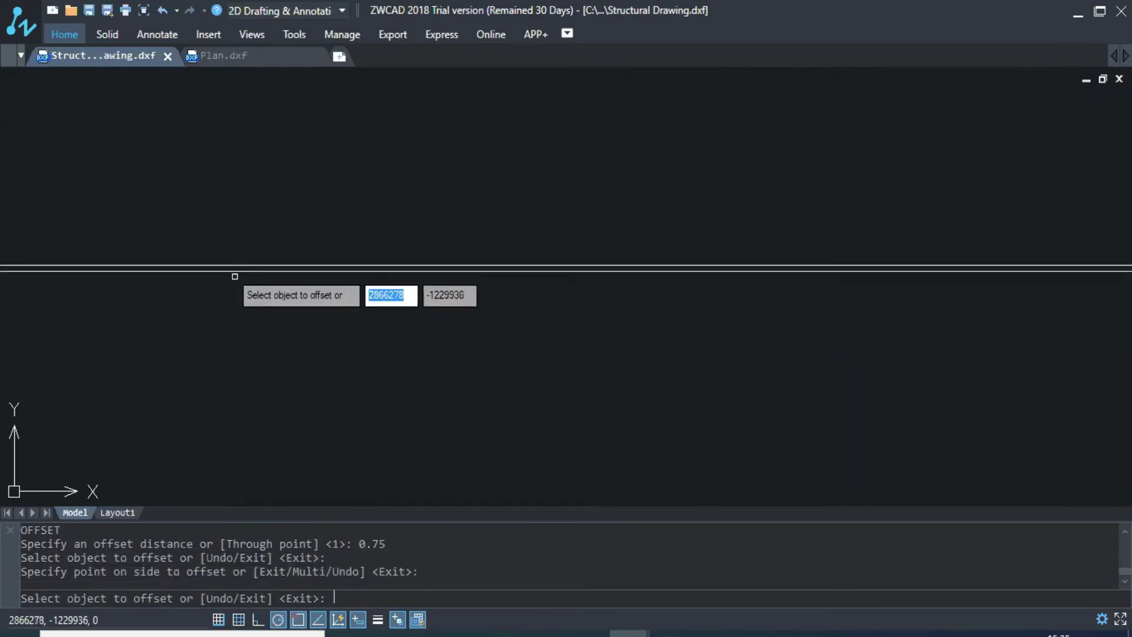
{"action": "scroll", "coordinate": [251, 216], "scroll_direction": "down", "scroll_amount": 2}
{"action": "key", "text": "Escape"}
{"action": "key", "text": "Escape"}
{"action": "key", "text": "Escape"}
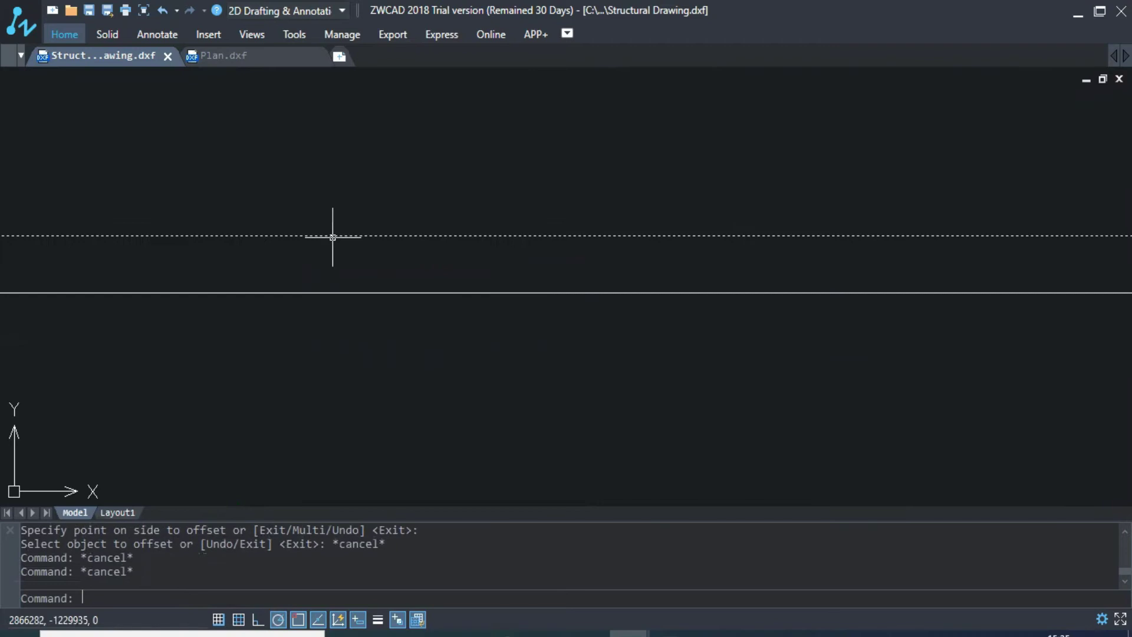
List the area and perimeter of the offset F1 outline and close the listing.
{"action": "scroll", "coordinate": [361, 207], "scroll_direction": "down", "scroll_amount": 6}
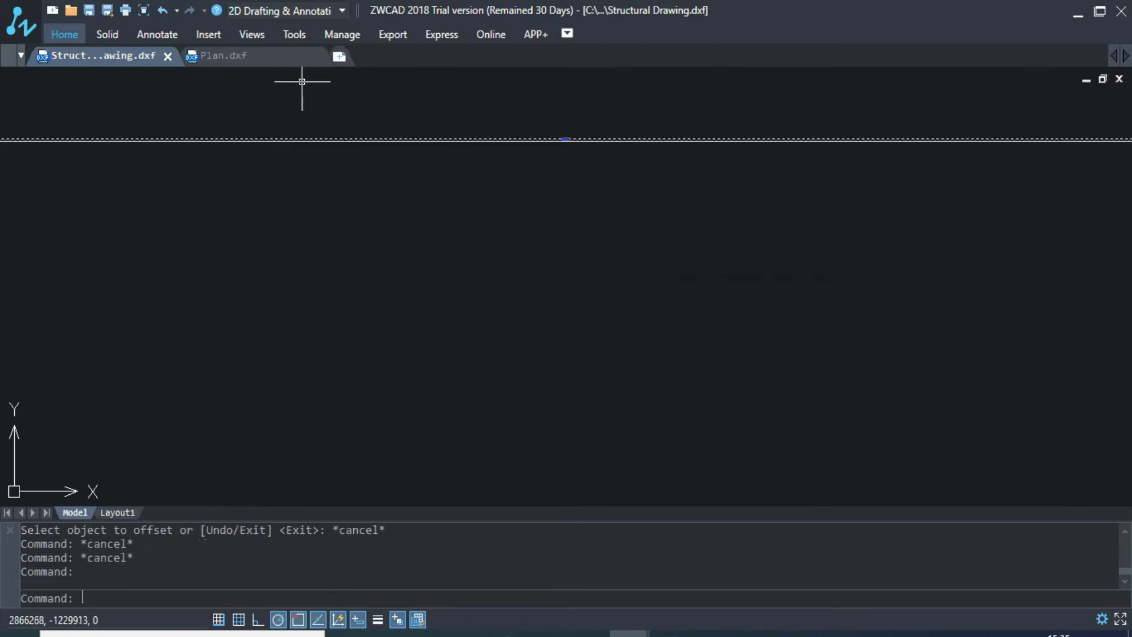
{"action": "scroll", "coordinate": [407, 183], "scroll_direction": "down", "scroll_amount": 1}
{"action": "scroll", "coordinate": [431, 220], "scroll_direction": "up", "scroll_amount": 4}
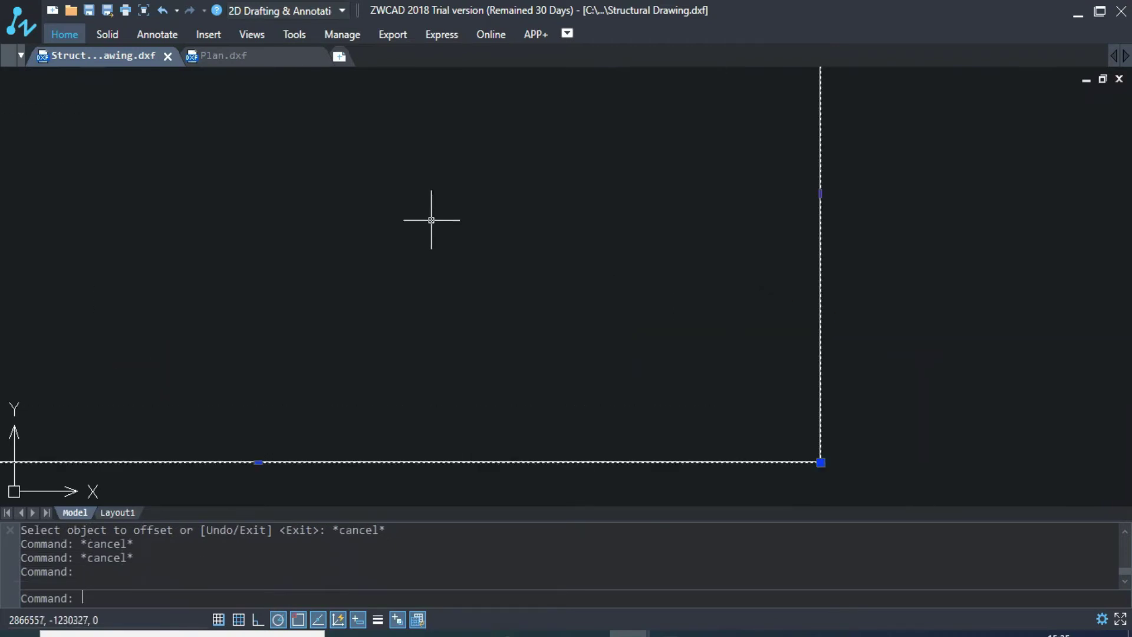
{"action": "type", "text": "LI"}
{"action": "key", "text": "Return"}
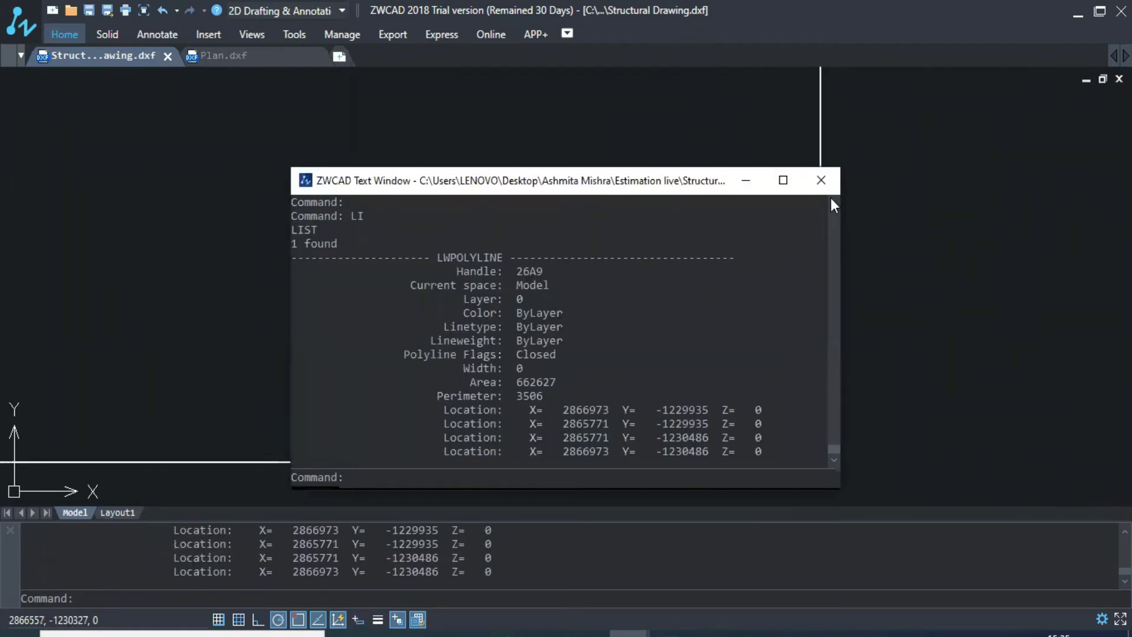
{"action": "left_click", "coordinate": [823, 180]}
{"action": "scroll", "coordinate": [819, 171], "scroll_direction": "down", "scroll_amount": 3}
{"action": "scroll", "coordinate": [498, 194], "scroll_direction": "down", "scroll_amount": 5}
{"action": "scroll", "coordinate": [678, 177], "scroll_direction": "up", "scroll_amount": 2}
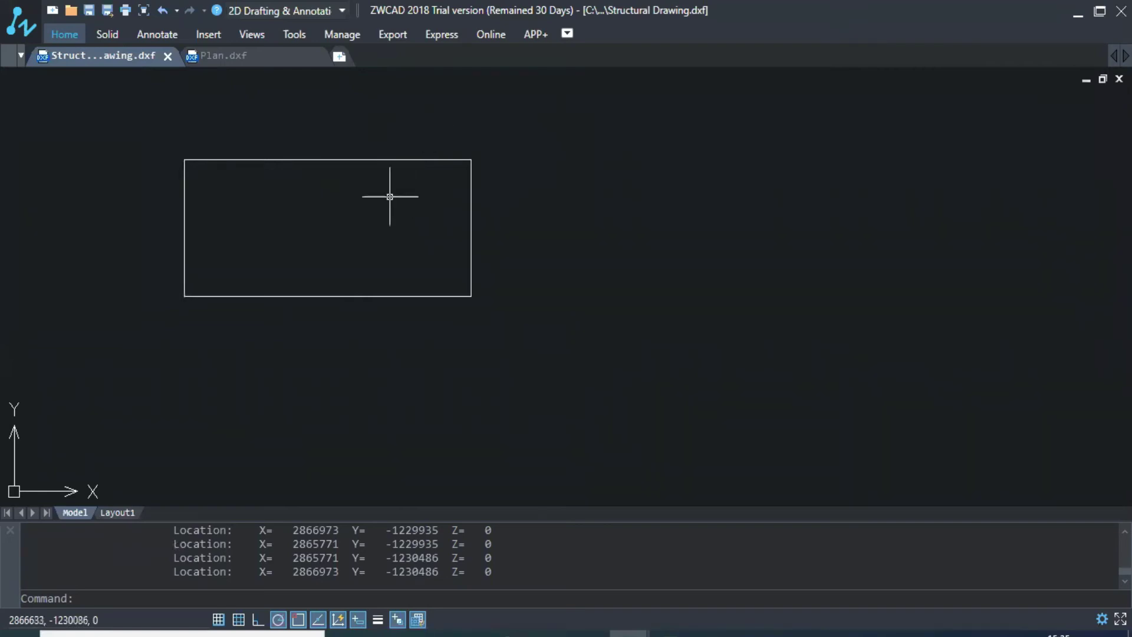
Switch to Excel and enter 0.945 as the F1 footing's area in the merged cell D6.
{"action": "scroll", "coordinate": [202, 253], "scroll_direction": "down", "scroll_amount": 8}
{"action": "key", "text": "alt+Tab"}
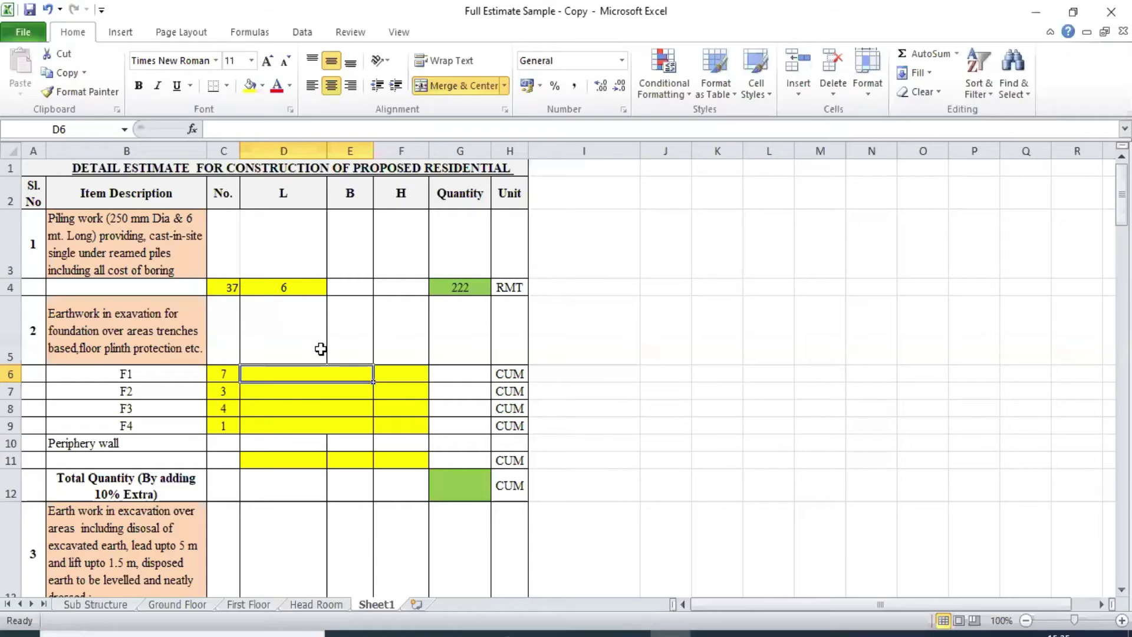
{"action": "type", "text": "0.945"}
{"action": "key", "text": "Return"}
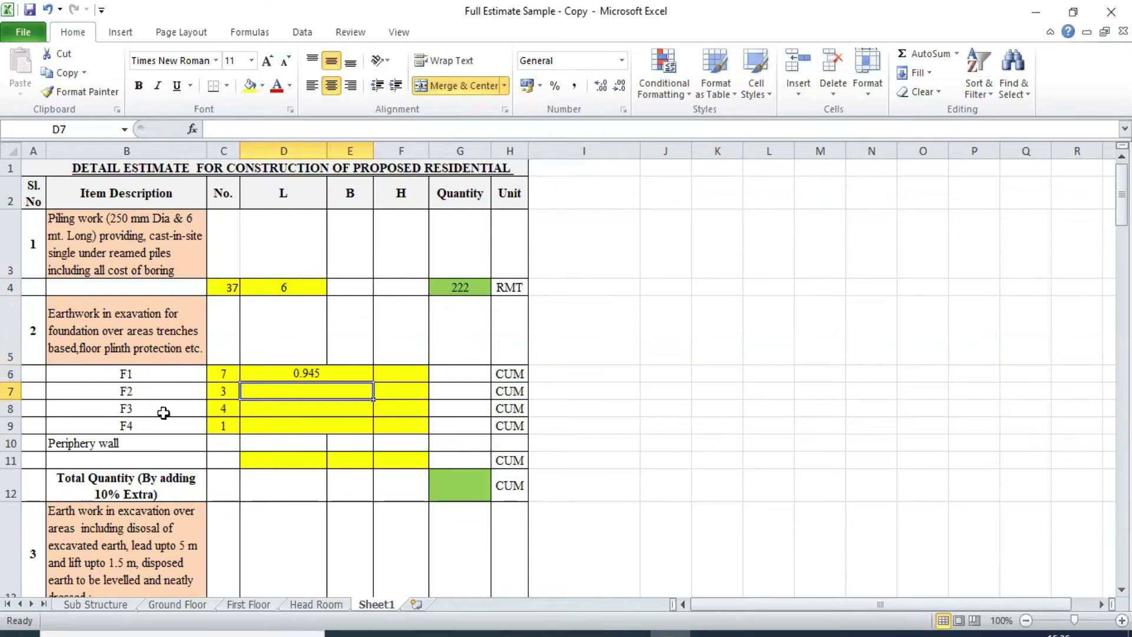
Switch to the structural drawing and copy the F2 footing outline at C5 to the empty area beside the dimensioned footing.
{"action": "left_click", "coordinate": [122, 427]}
{"action": "left_click", "coordinate": [110, 396]}
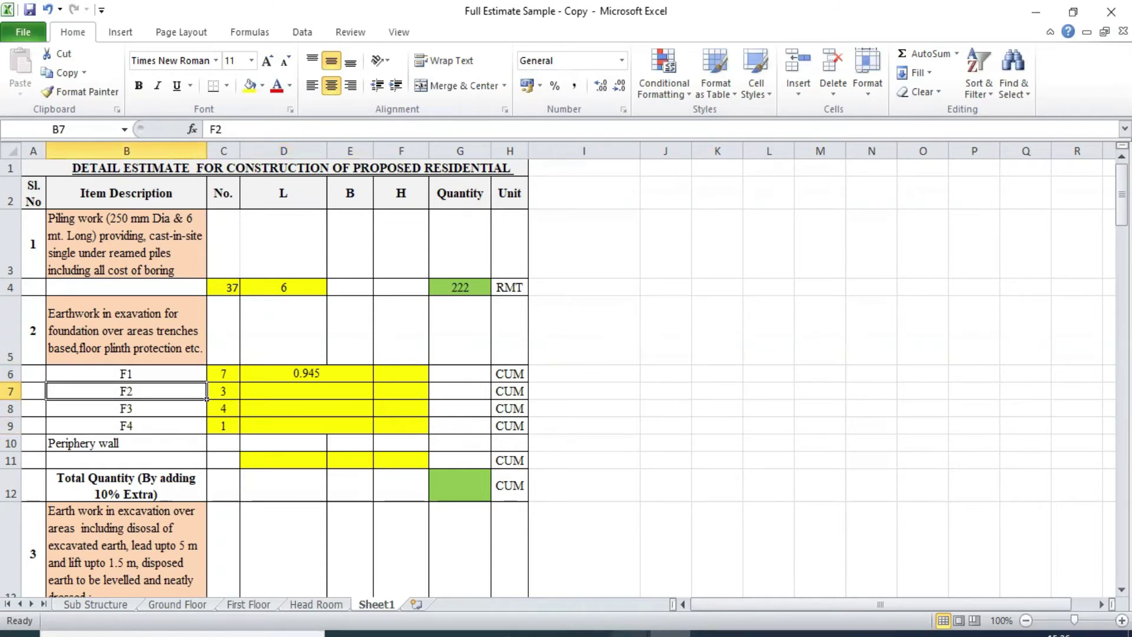
{"action": "mouse_move", "coordinate": [605, 557]}
{"action": "left_click", "coordinate": [543, 574]}
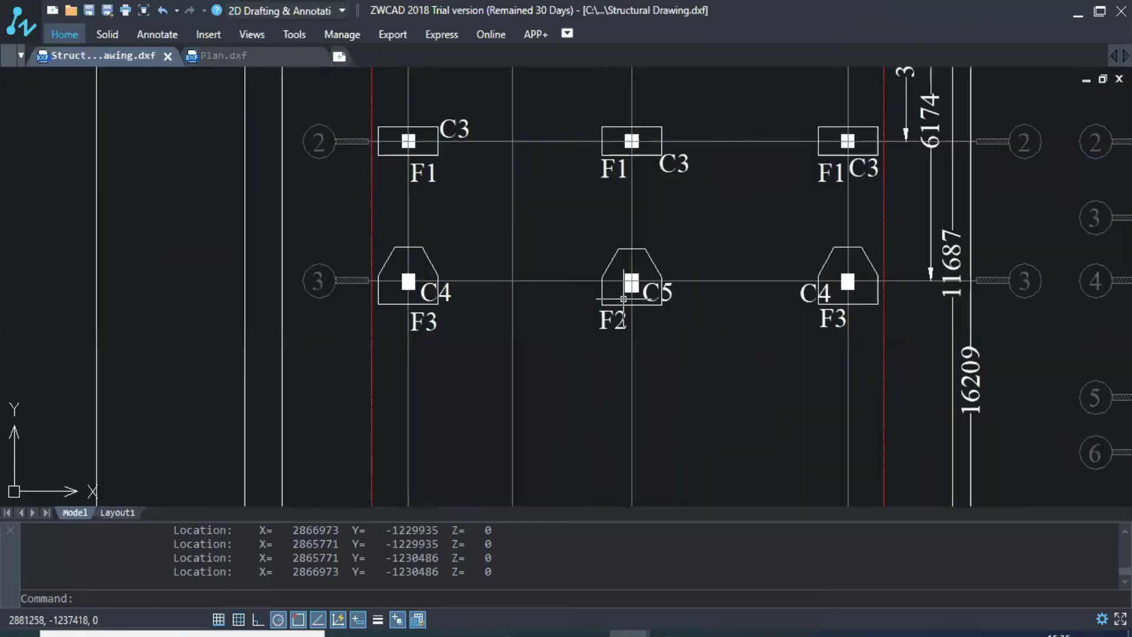
{"action": "scroll", "coordinate": [623, 299], "scroll_direction": "up", "scroll_amount": 4}
{"action": "left_click", "coordinate": [585, 200]}
{"action": "scroll", "coordinate": [539, 208], "scroll_direction": "down", "scroll_amount": 2}
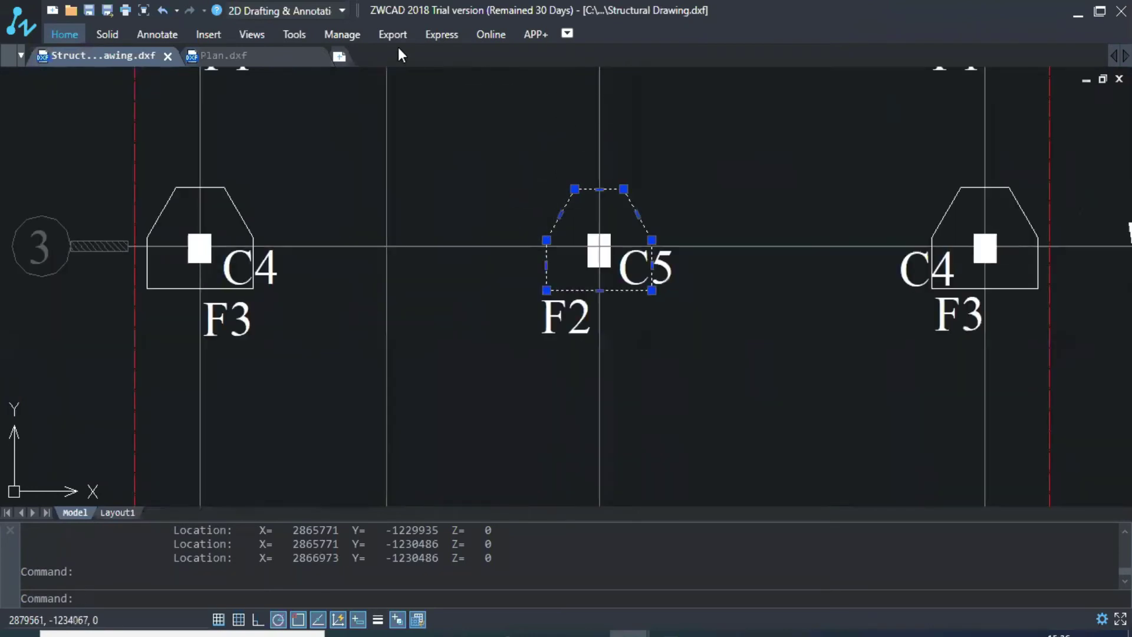
{"action": "type", "text": "CO"}
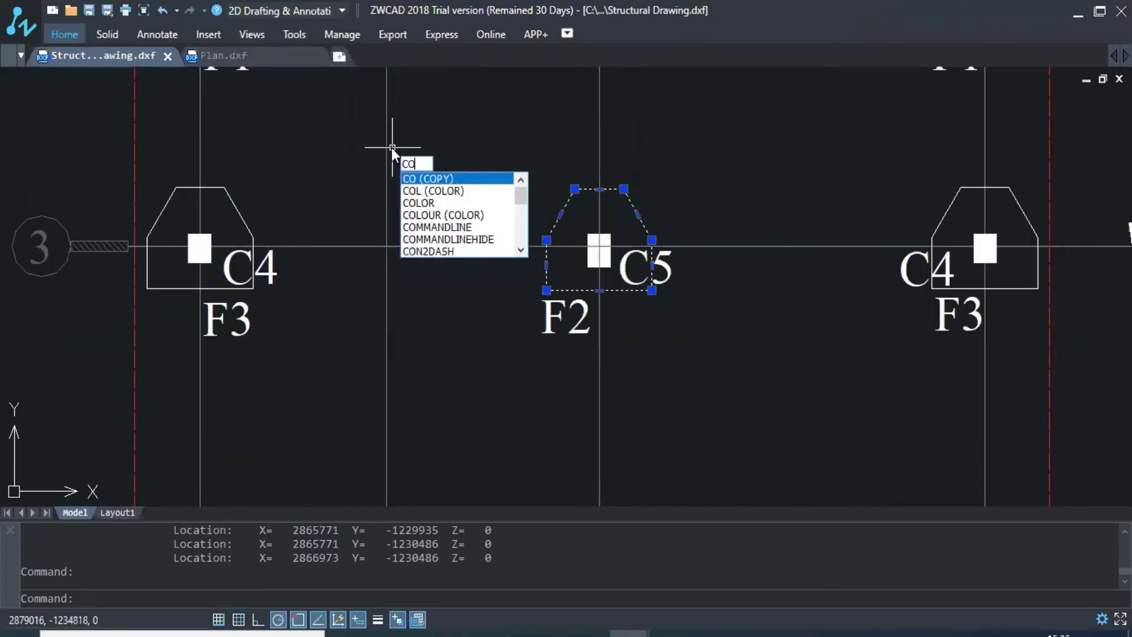
{"action": "key", "text": "Return"}
{"action": "left_click", "coordinate": [546, 290]}
{"action": "scroll", "coordinate": [708, 197], "scroll_direction": "down", "scroll_amount": 5}
{"action": "scroll", "coordinate": [183, 185], "scroll_direction": "up", "scroll_amount": 5}
{"action": "left_click", "coordinate": [464, 157]}
{"action": "key", "text": "Escape"}
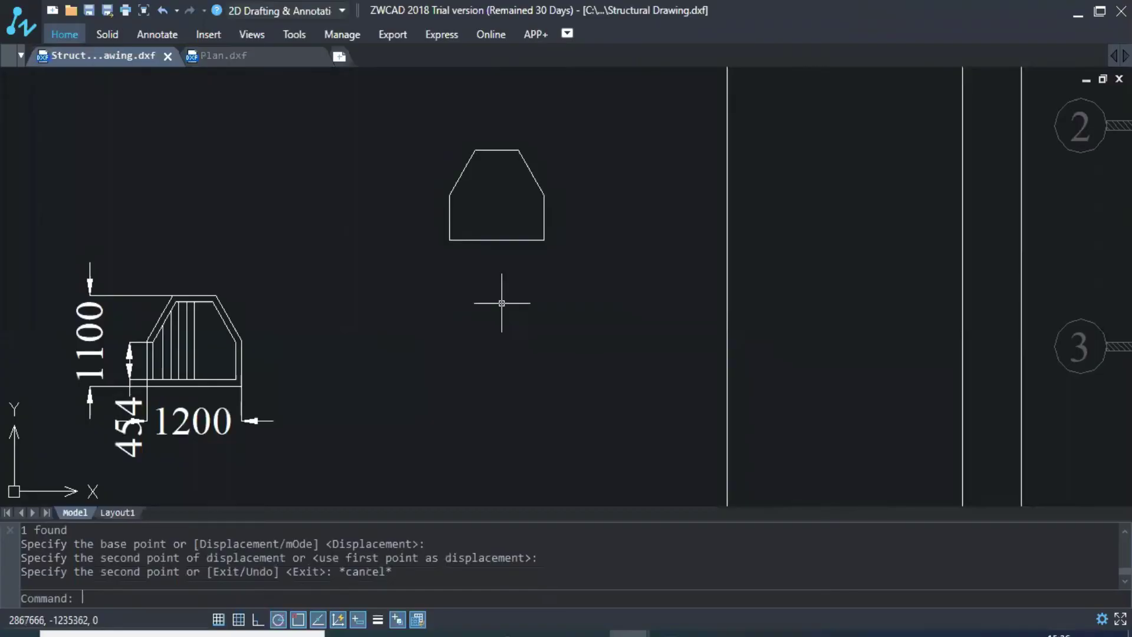
{"action": "left_click", "coordinate": [520, 155]}
{"action": "left_click", "coordinate": [519, 155]}
{"action": "left_click", "coordinate": [513, 156]}
{"action": "left_click", "coordinate": [498, 147]}
{"action": "key", "text": "Escape"}
{"action": "left_click", "coordinate": [571, 157]}
{"action": "left_click", "coordinate": [518, 152]}
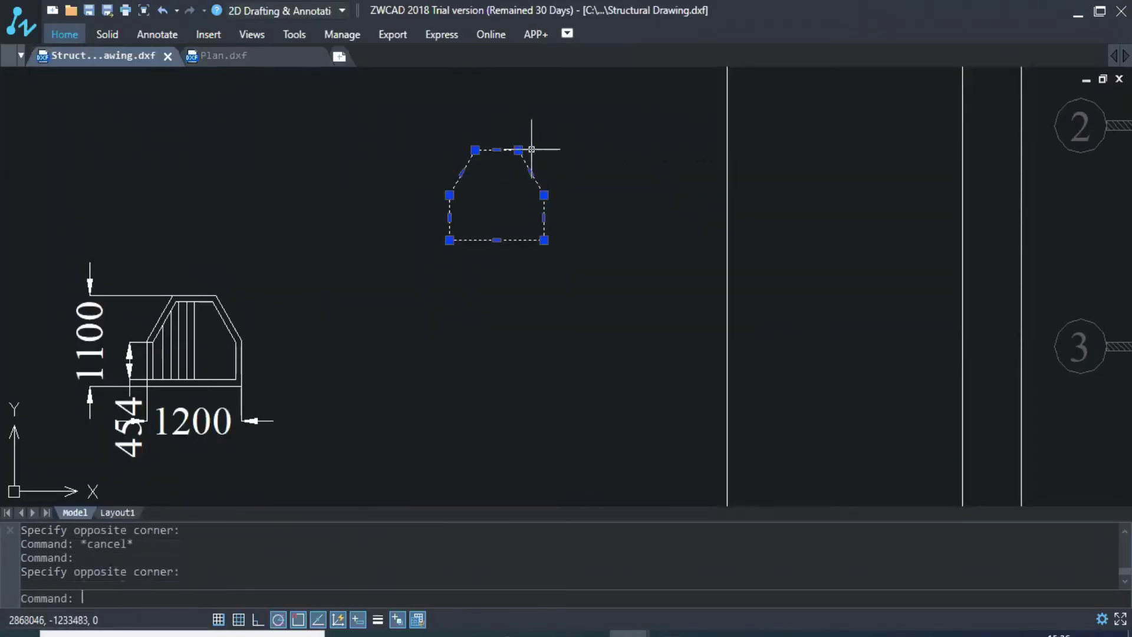
{"action": "scroll", "coordinate": [536, 165], "scroll_direction": "up", "scroll_amount": 2}
{"action": "type", "text": "O"}
{"action": "key", "text": "Escape"}
{"action": "key", "text": "Escape"}
Offset the copied F2 footing outline outward by 0.75.
{"action": "type", "text": "O"}
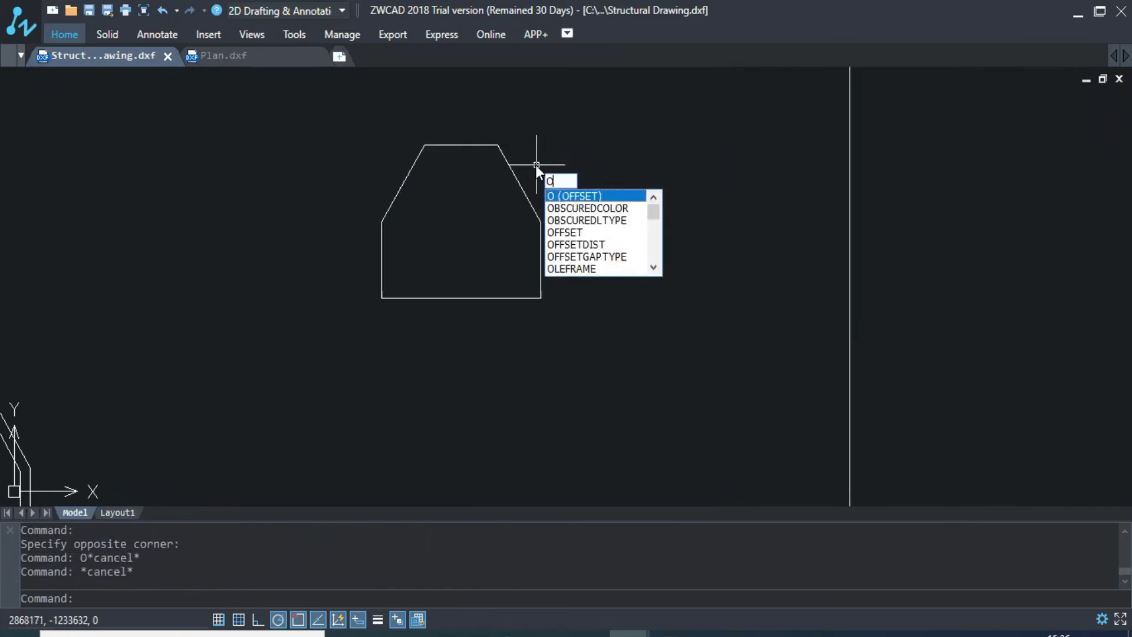
{"action": "key", "text": "Return"}
{"action": "type", "text": "0.75"}
{"action": "key", "text": "Return"}
{"action": "scroll", "coordinate": [450, 148], "scroll_direction": "up", "scroll_amount": 6}
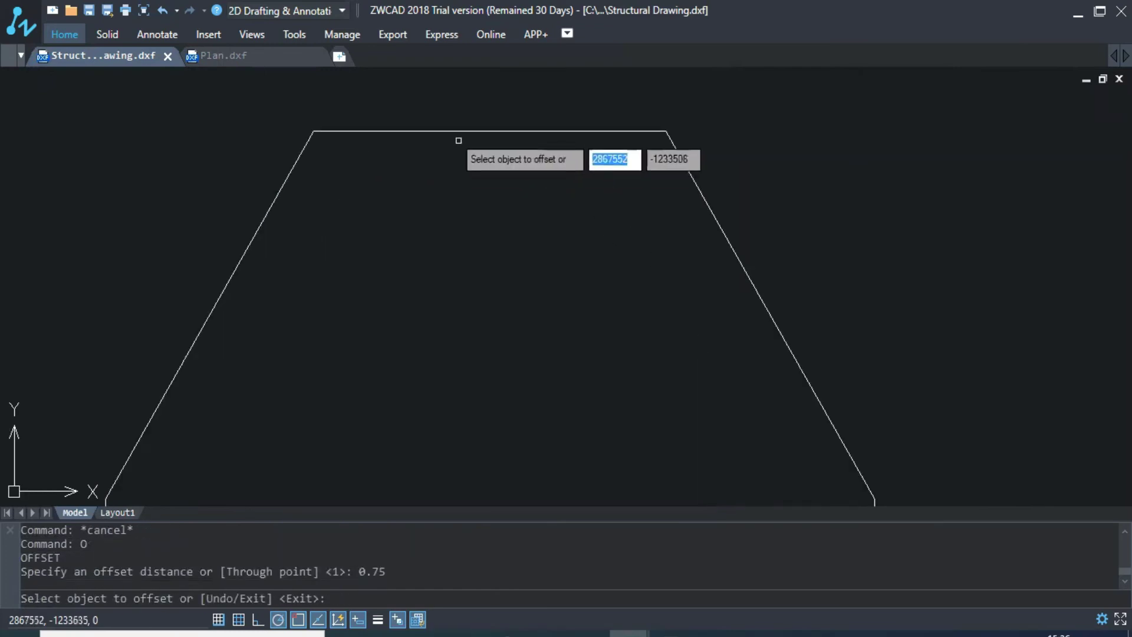
{"action": "left_click", "coordinate": [416, 210]}
{"action": "left_click", "coordinate": [412, 189]}
{"action": "scroll", "coordinate": [427, 215], "scroll_direction": "up", "scroll_amount": 5}
{"action": "key", "text": "Escape"}
List the area and perimeter of the offset F2 outline and close the listing.
{"action": "scroll", "coordinate": [453, 200], "scroll_direction": "up", "scroll_amount": 4}
{"action": "left_click", "coordinate": [444, 194]}
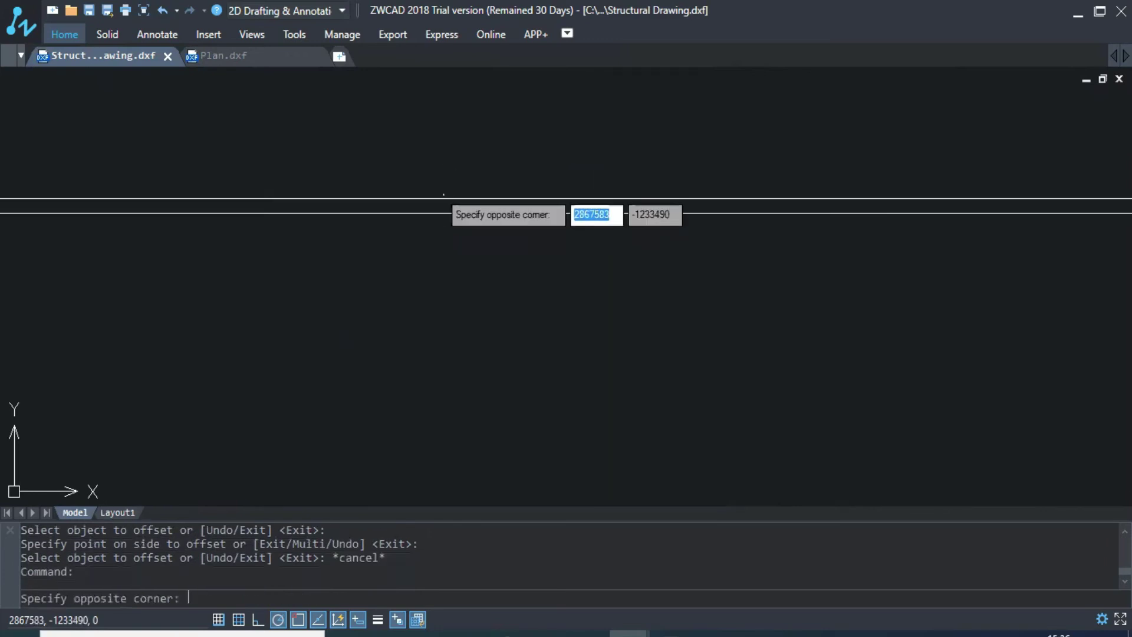
{"action": "left_click", "coordinate": [379, 200]}
{"action": "scroll", "coordinate": [422, 192], "scroll_direction": "down", "scroll_amount": 8}
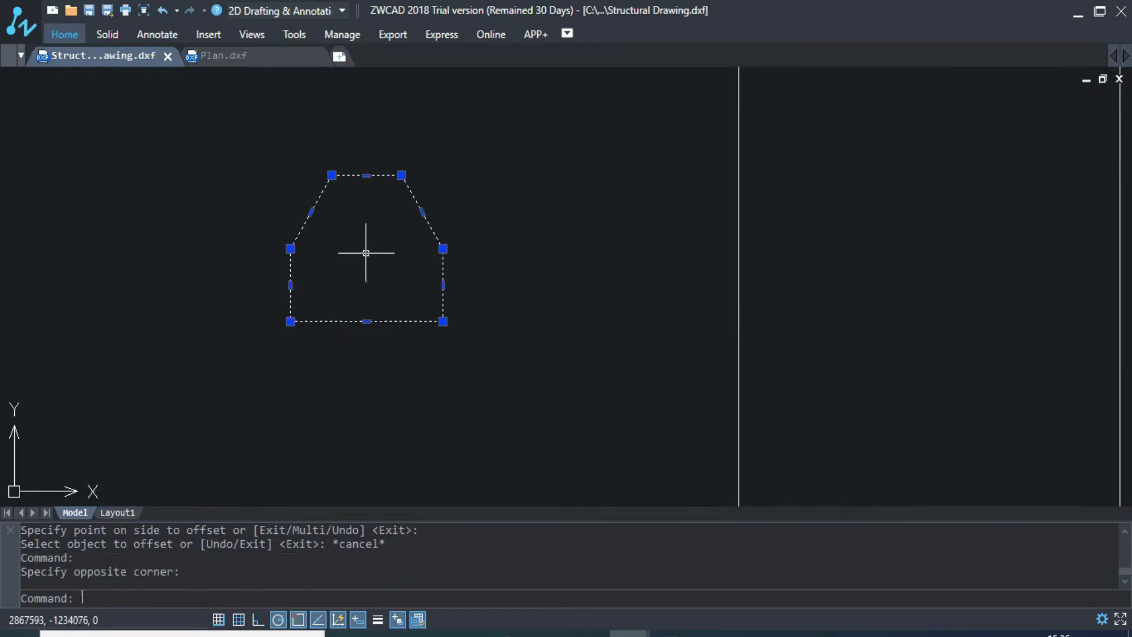
{"action": "type", "text": "LI"}
{"action": "key", "text": "Return"}
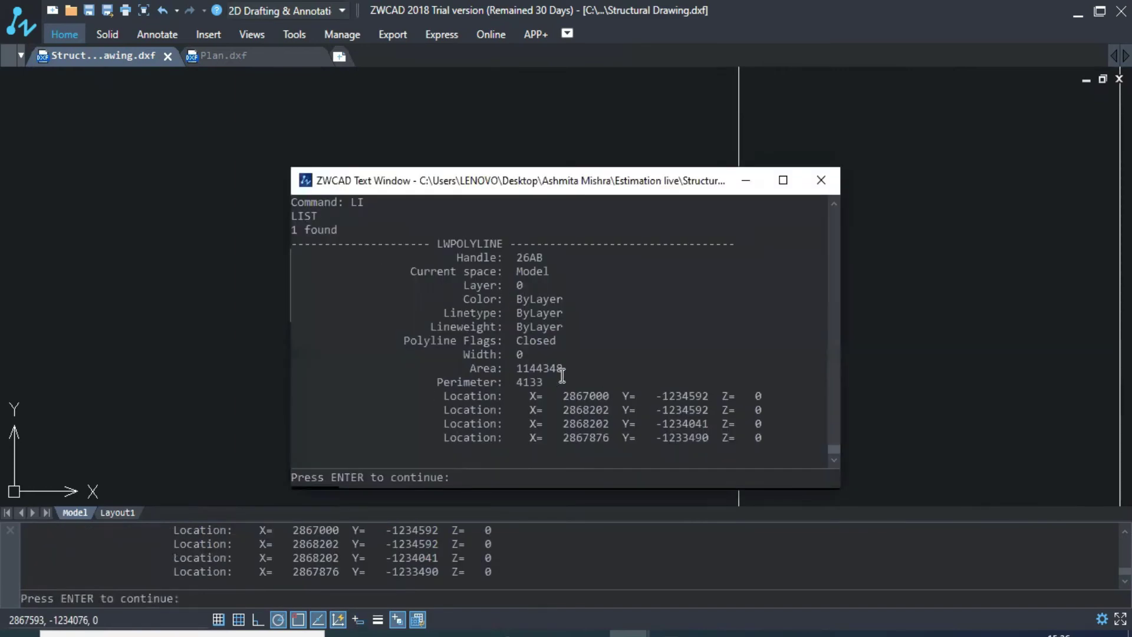
{"action": "left_click", "coordinate": [820, 180]}
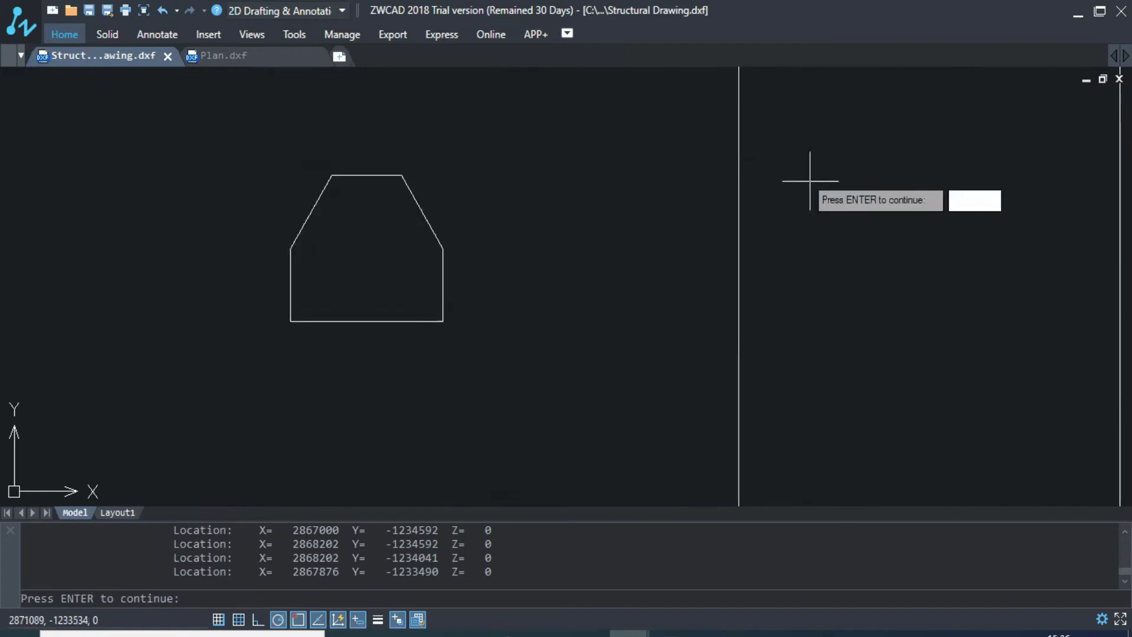
Switch to Excel and enter 1.47 as the F2 footing's area in the merged cell D7.
{"action": "mouse_move", "coordinate": [671, 633]}
{"action": "left_click", "coordinate": [671, 566]}
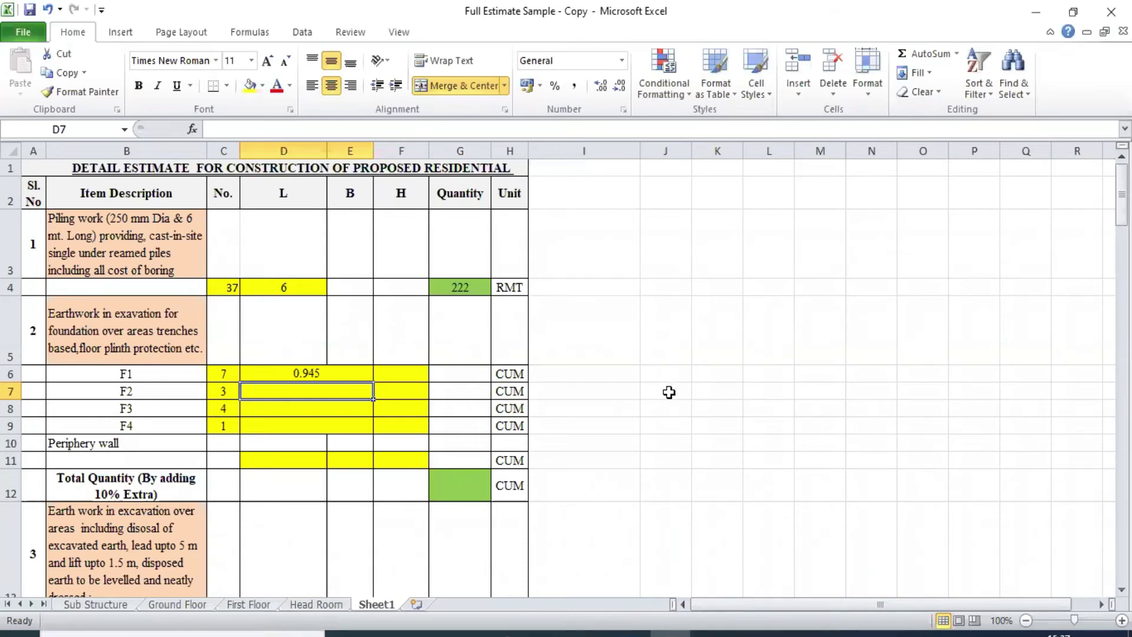
{"action": "type", "text": "1.47"}
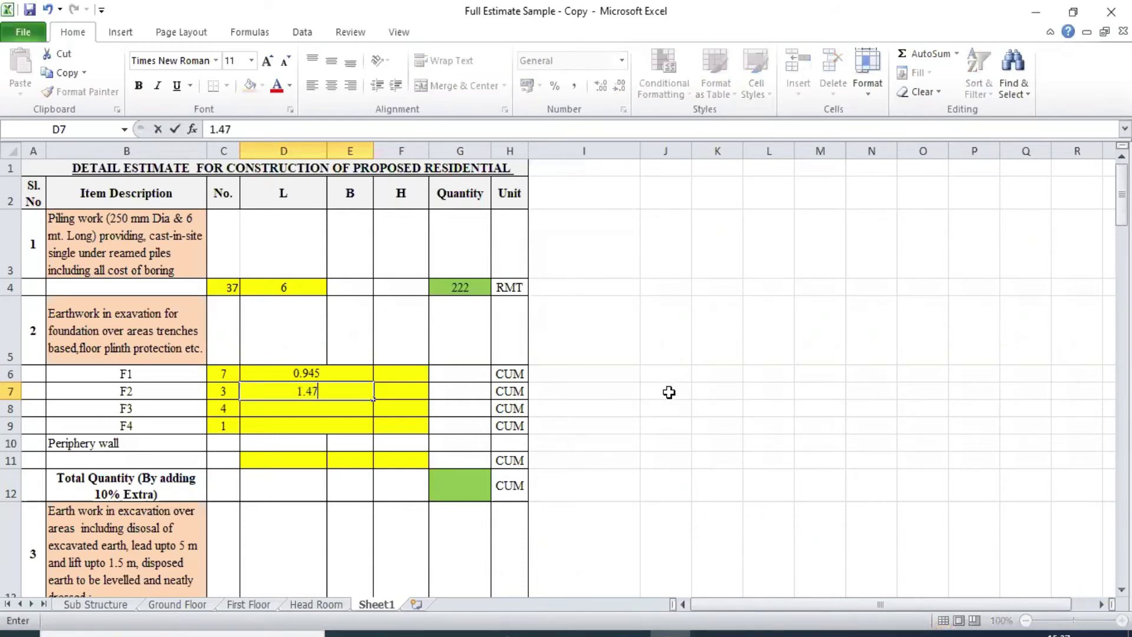
{"action": "key", "text": "Return"}
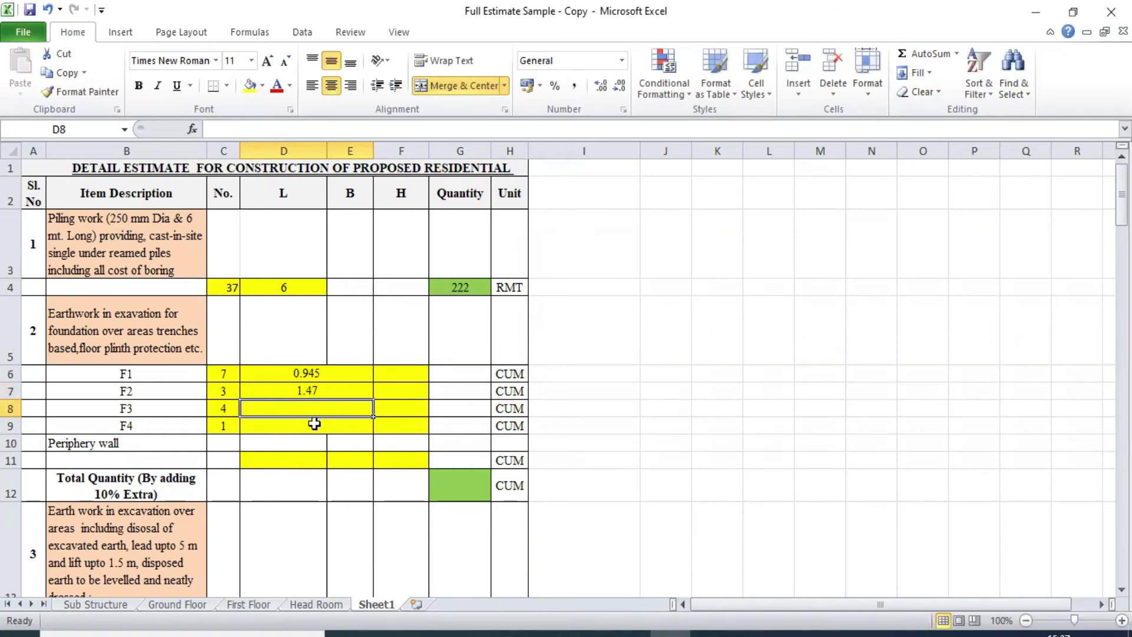
Switch to the structural drawing and compare the F3 and F4 footings with F2 and F1 in the foundation layout.
{"action": "left_click", "coordinate": [101, 426]}
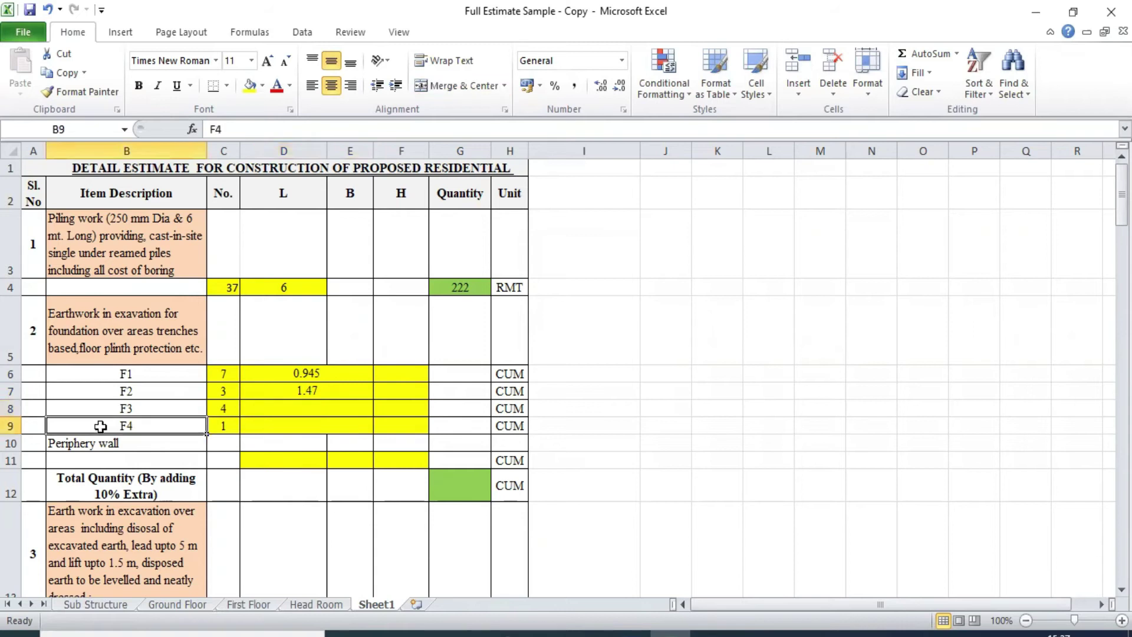
{"action": "mouse_move", "coordinate": [669, 634]}
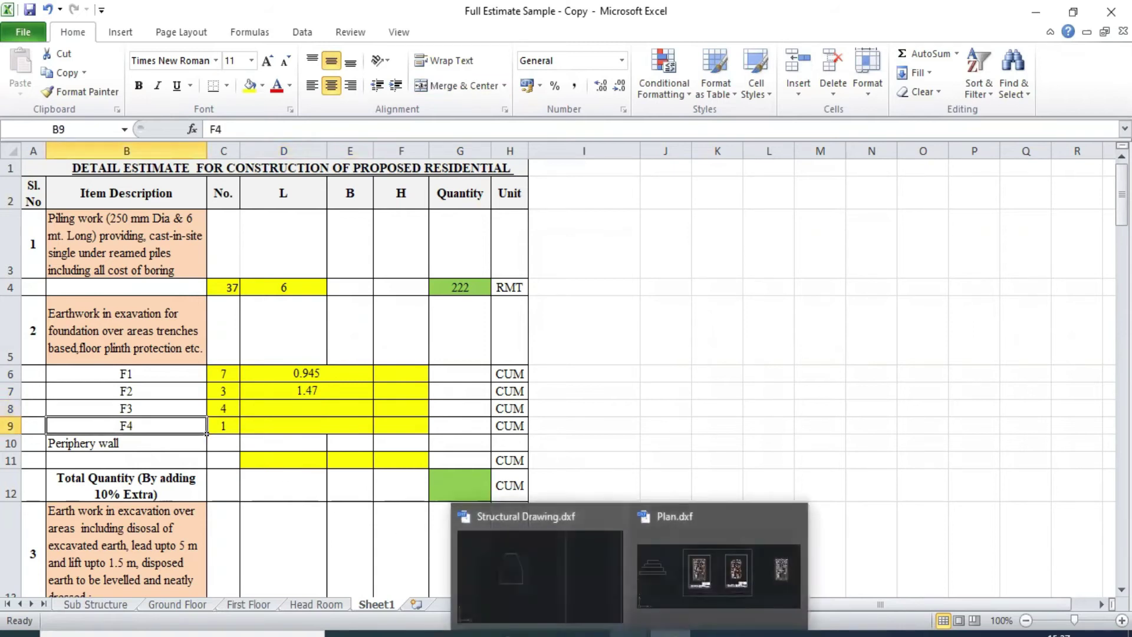
{"action": "left_click", "coordinate": [580, 568]}
{"action": "scroll", "coordinate": [613, 248], "scroll_direction": "down", "scroll_amount": 5}
{"action": "scroll", "coordinate": [660, 260], "scroll_direction": "up", "scroll_amount": 2}
{"action": "scroll", "coordinate": [660, 259], "scroll_direction": "up", "scroll_amount": 5}
{"action": "scroll", "coordinate": [614, 366], "scroll_direction": "down", "scroll_amount": 2}
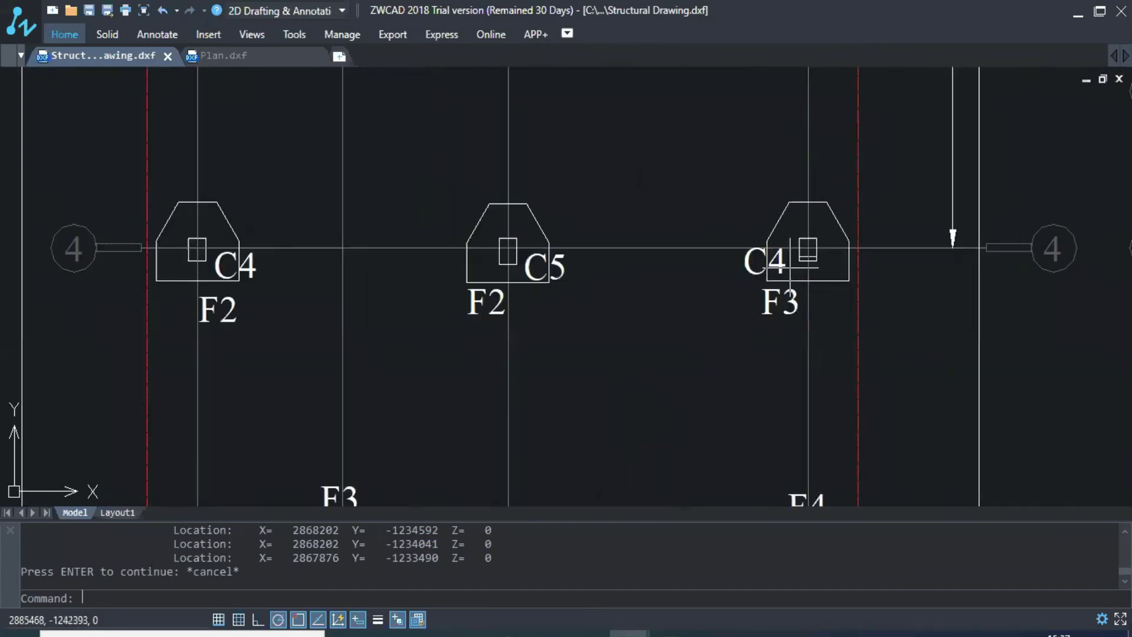
{"action": "scroll", "coordinate": [544, 261], "scroll_direction": "up", "scroll_amount": 4}
{"action": "scroll", "coordinate": [450, 278], "scroll_direction": "down", "scroll_amount": 4}
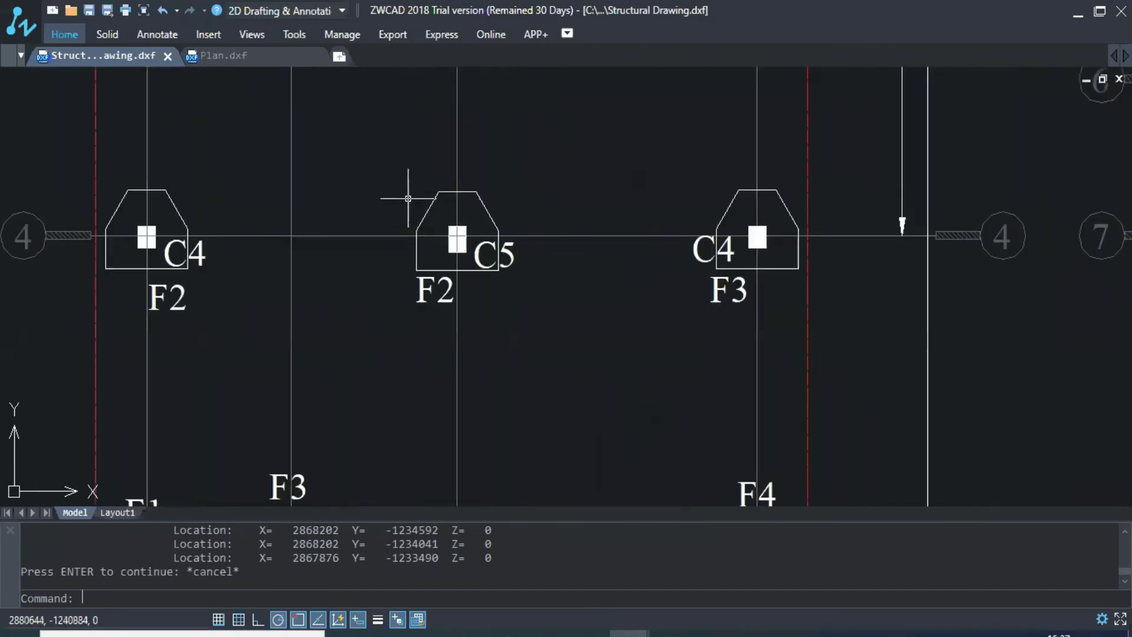
{"action": "scroll", "coordinate": [409, 194], "scroll_direction": "down", "scroll_amount": 3}
{"action": "scroll", "coordinate": [649, 380], "scroll_direction": "up", "scroll_amount": 1}
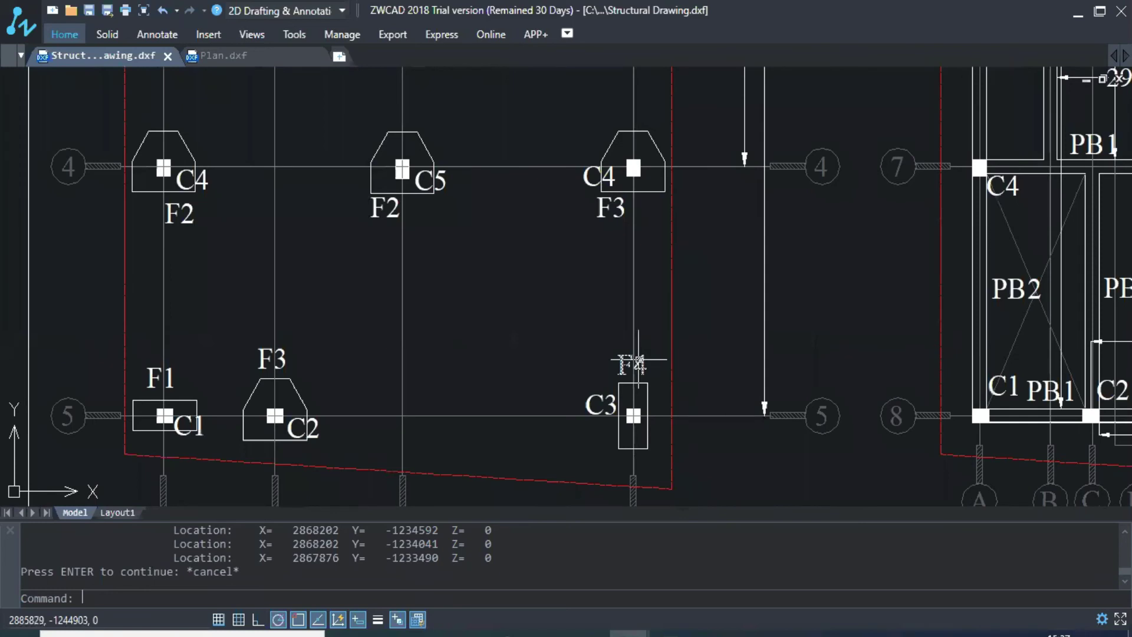
{"action": "scroll", "coordinate": [164, 415], "scroll_direction": "down", "scroll_amount": 2}
{"action": "scroll", "coordinate": [228, 329], "scroll_direction": "down", "scroll_amount": 2}
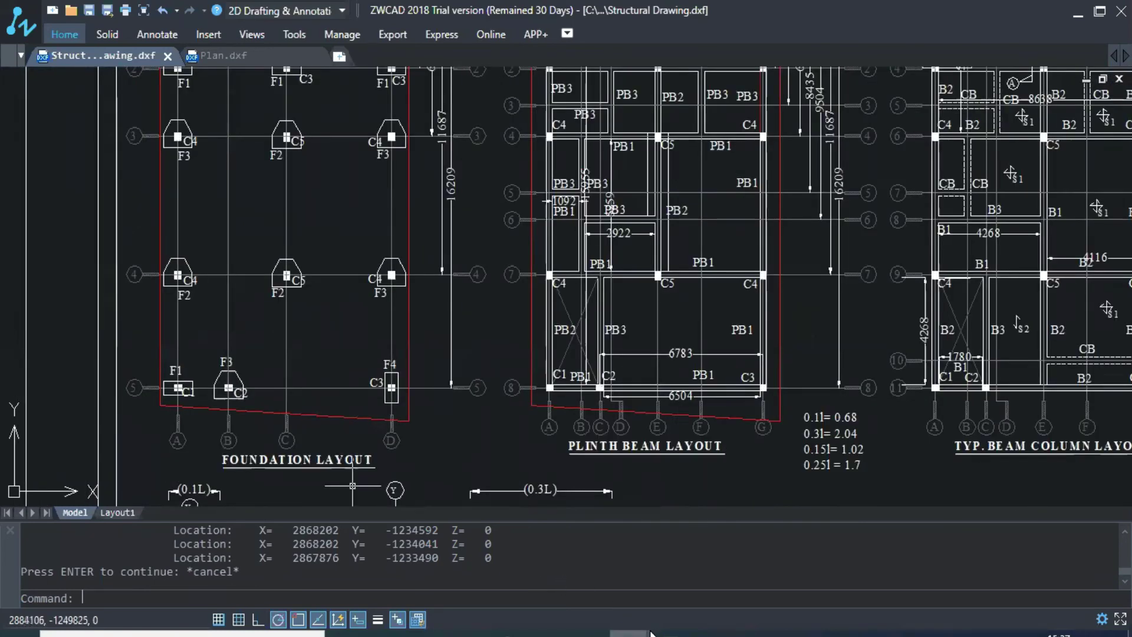
Switch back to Excel and enter 0.945 as the F4 footing's area in the merged cell D9.
{"action": "mouse_move", "coordinate": [661, 634]}
{"action": "left_click", "coordinate": [642, 575]}
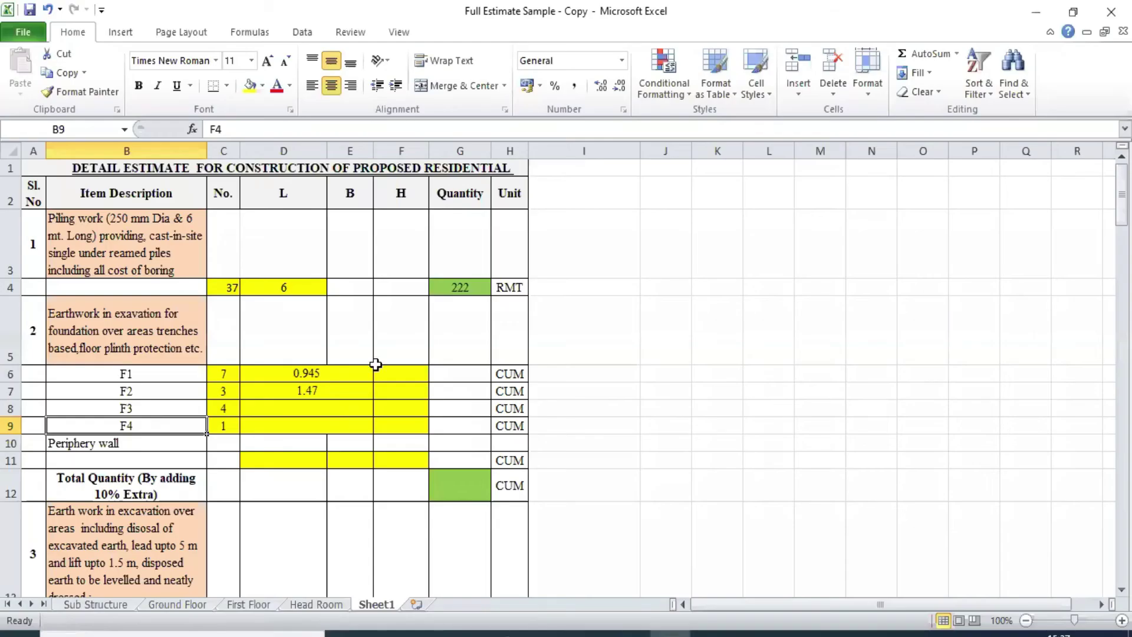
{"action": "left_click", "coordinate": [296, 407]}
{"action": "left_click", "coordinate": [298, 374]}
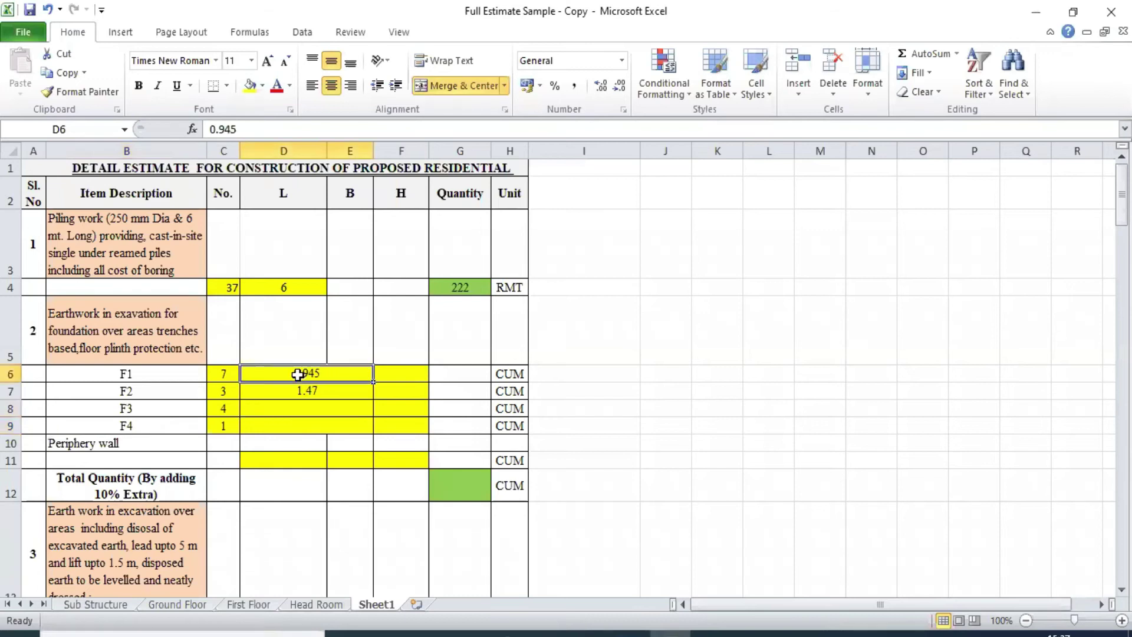
{"action": "left_click", "coordinate": [293, 403]}
{"action": "left_click", "coordinate": [306, 425]}
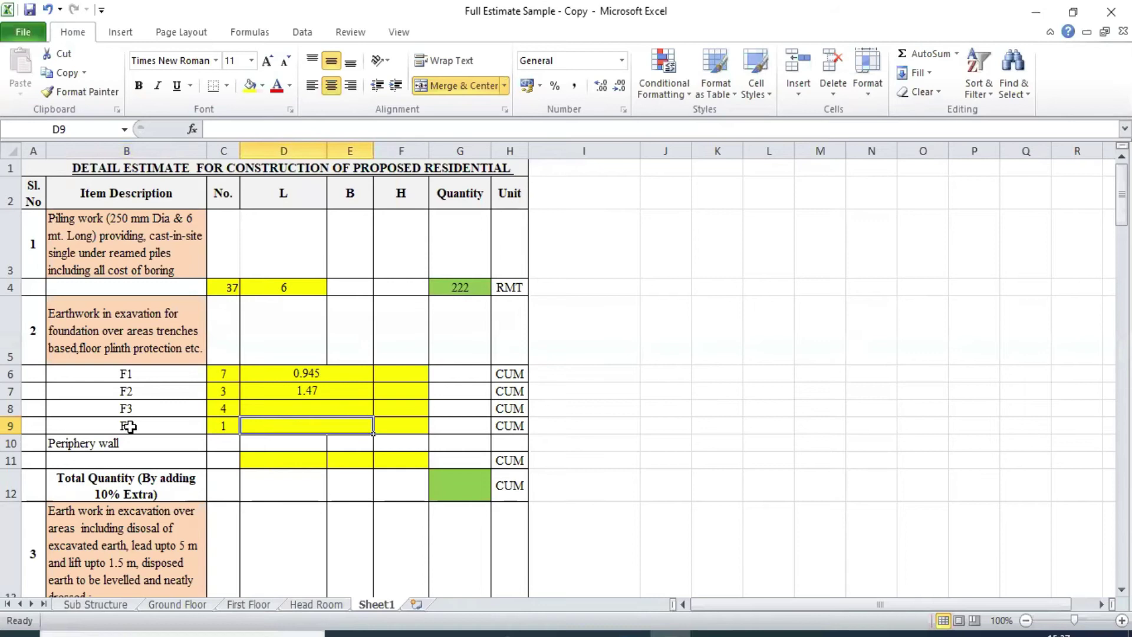
{"action": "left_click", "coordinate": [130, 426]}
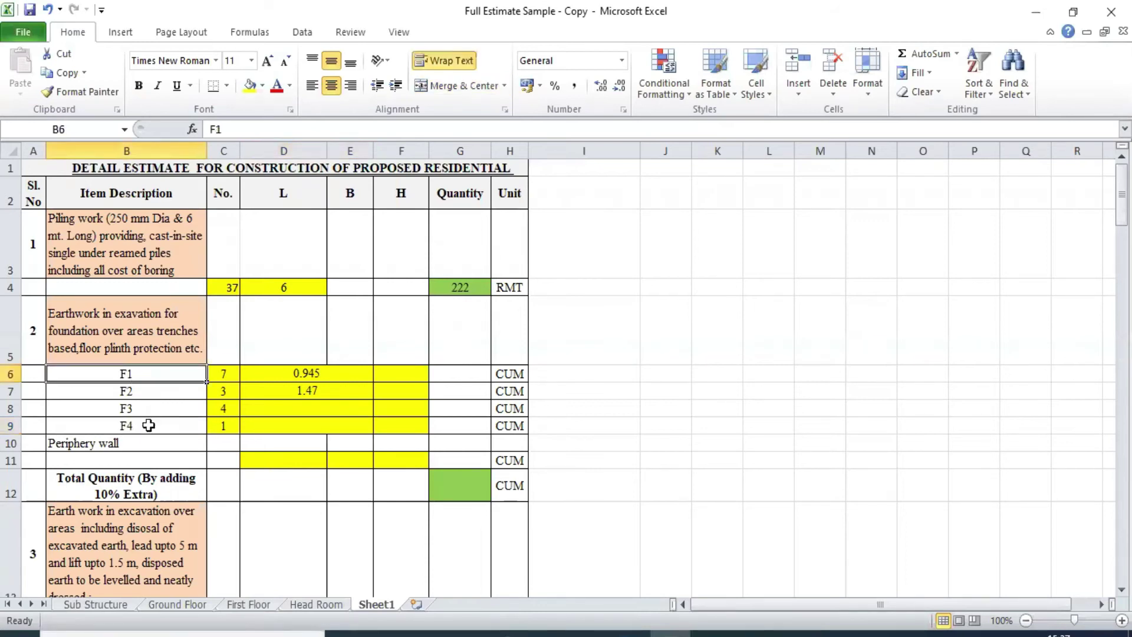
{"action": "left_click", "coordinate": [299, 430]}
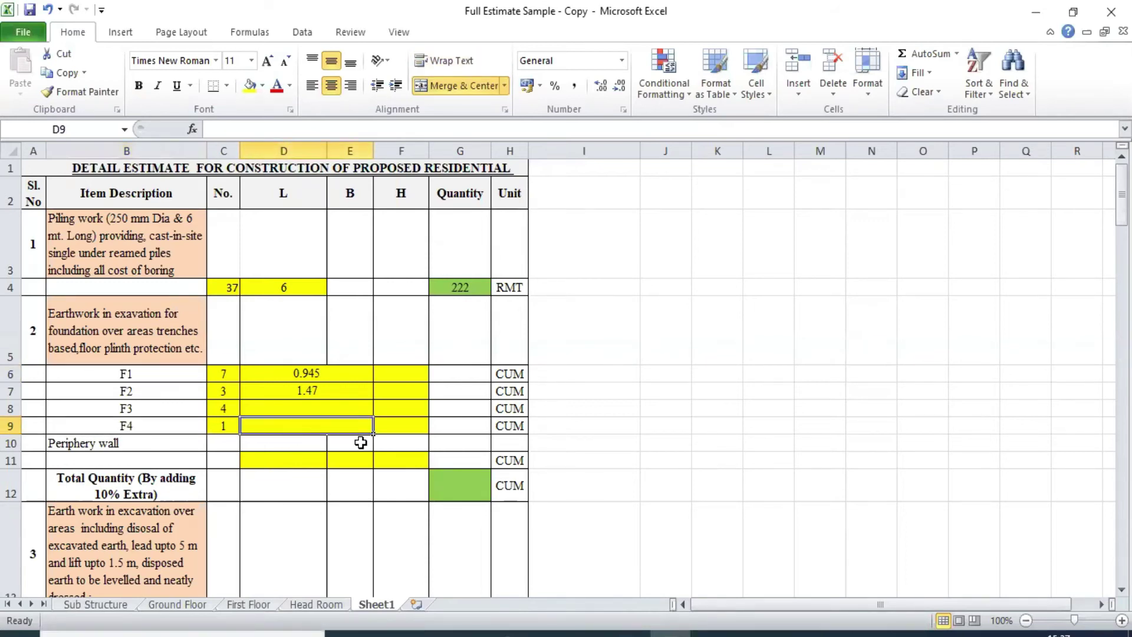
{"action": "type", "text": "0.945"}
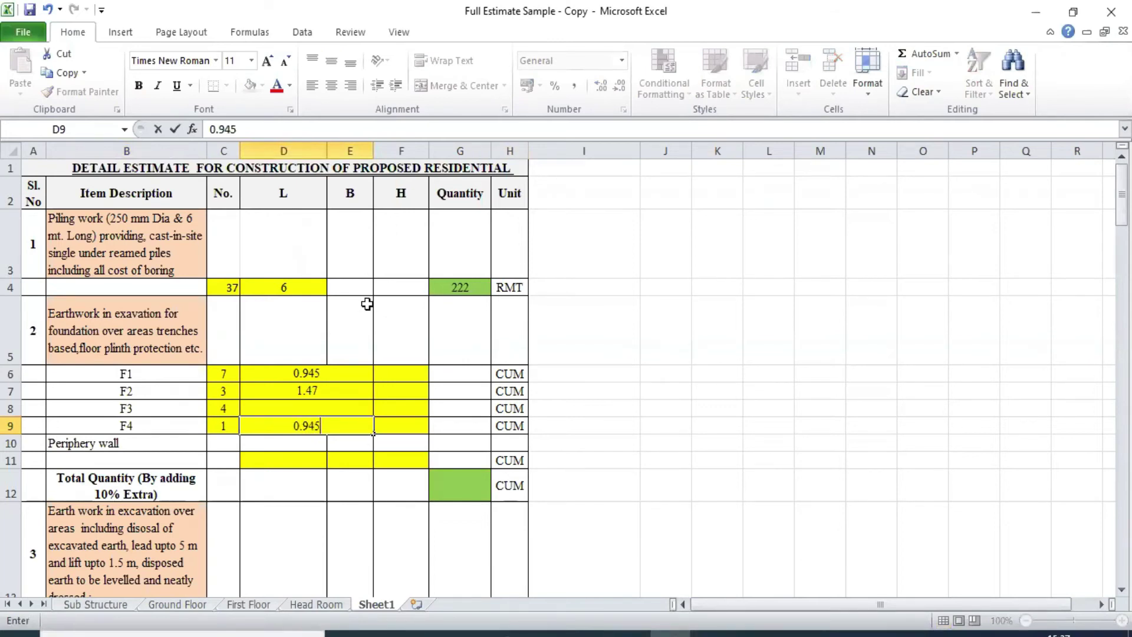
Enter 1.47 as the F3 footing's area in the merged cell D8.
{"action": "left_click", "coordinate": [324, 407]}
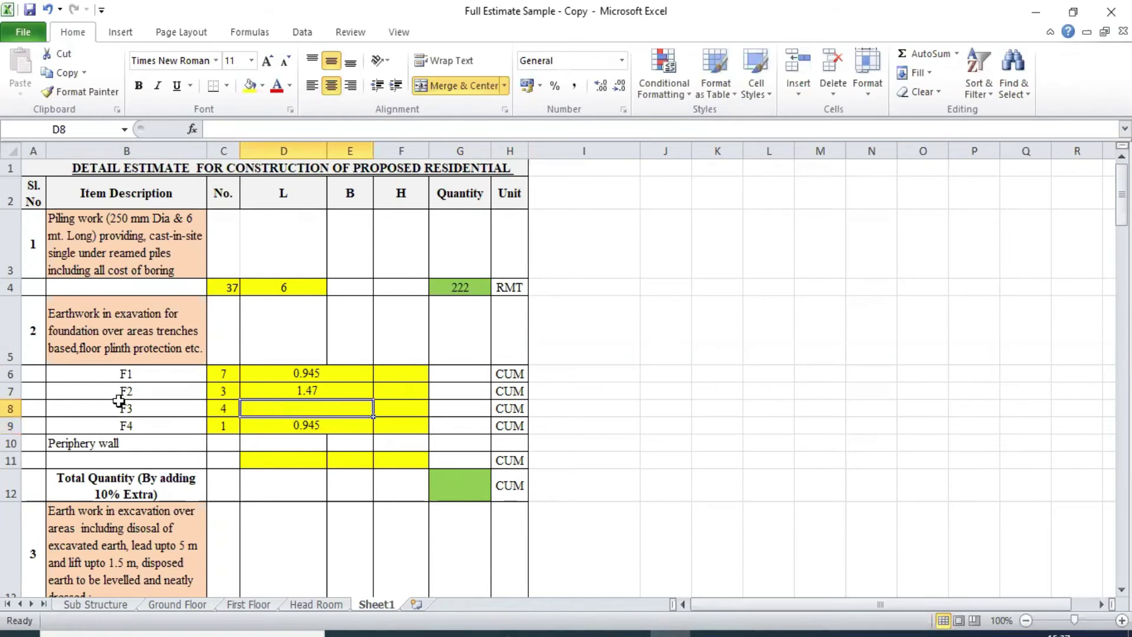
{"action": "type", "text": "1"}
{"action": "key", "text": "Return"}
{"action": "type", "text": ".4"}
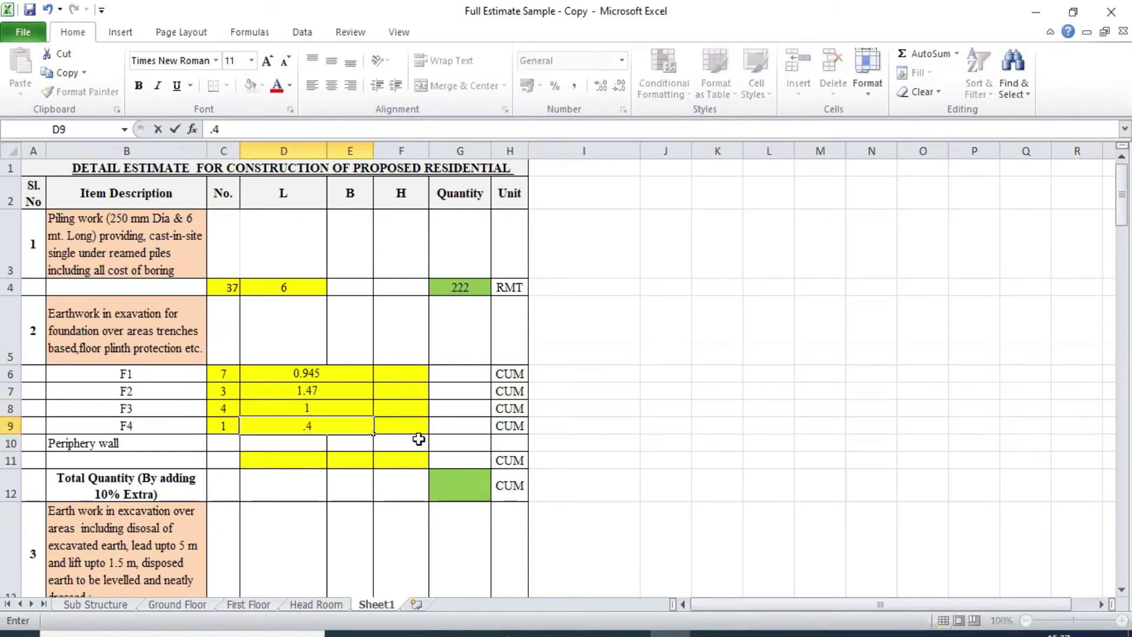
{"action": "key", "text": "Escape"}
{"action": "key", "text": "Up"}
{"action": "type", "text": "1."}
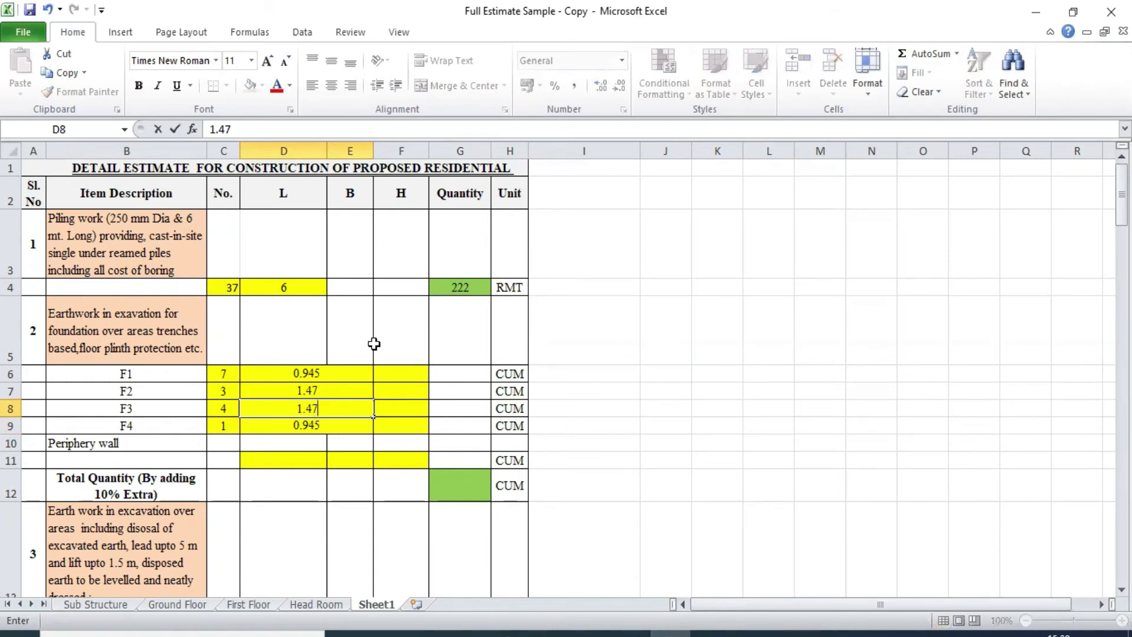
Select F1's height cell F6 and check the depth dimensions in the structural drawing's pile cap section.
{"action": "left_click", "coordinate": [401, 370]}
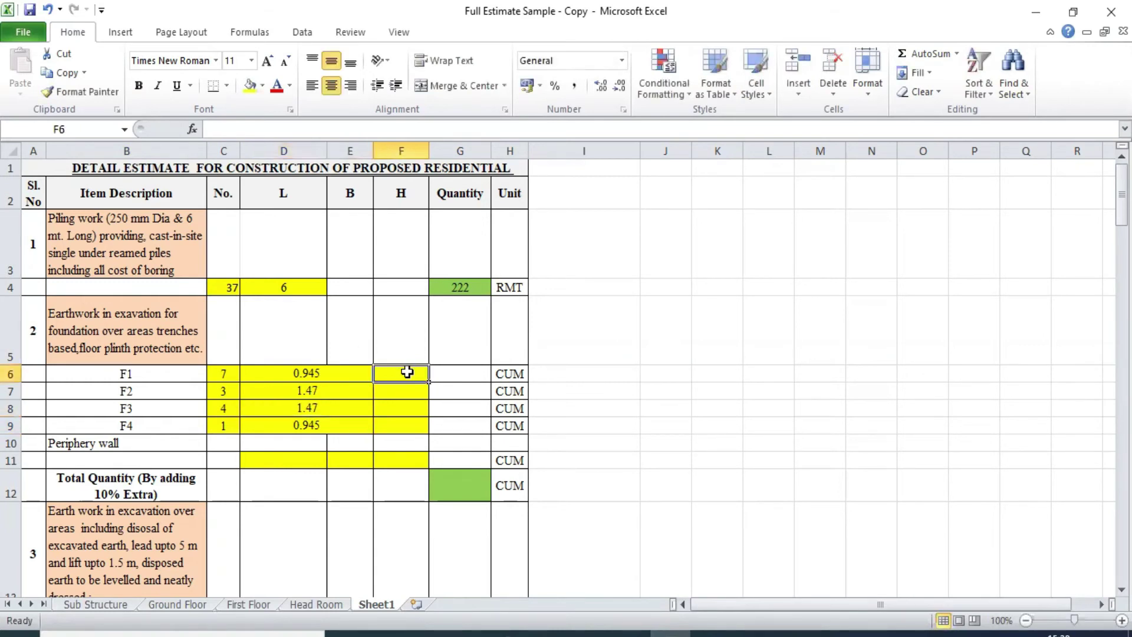
{"action": "mouse_move", "coordinate": [575, 631]}
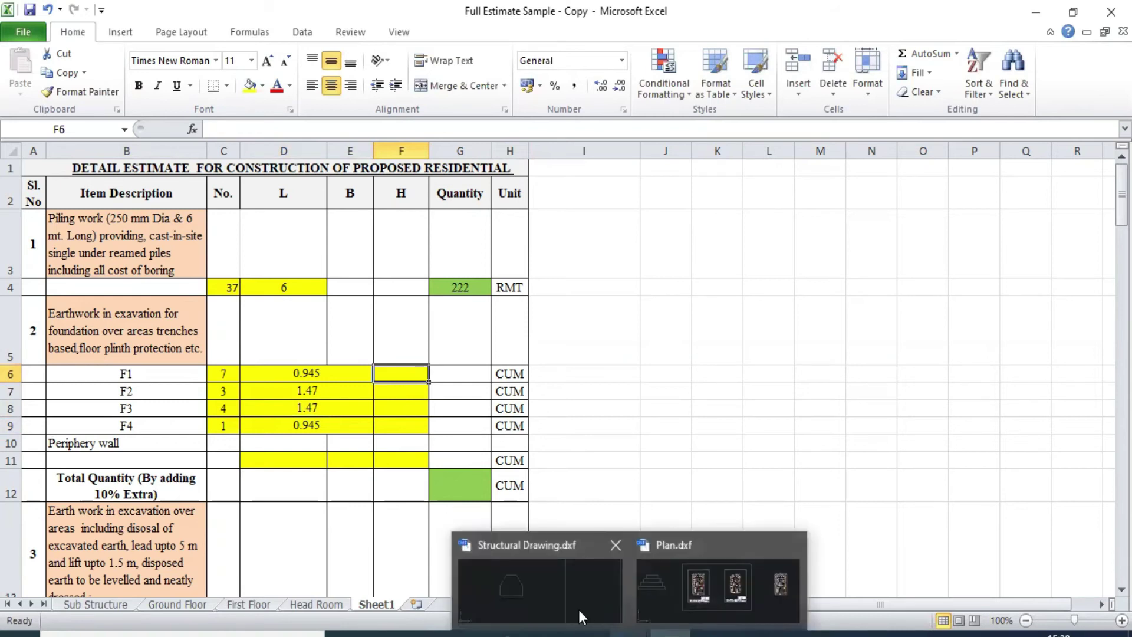
{"action": "left_click", "coordinate": [511, 581]}
{"action": "scroll", "coordinate": [943, 268], "scroll_direction": "up", "scroll_amount": 10}
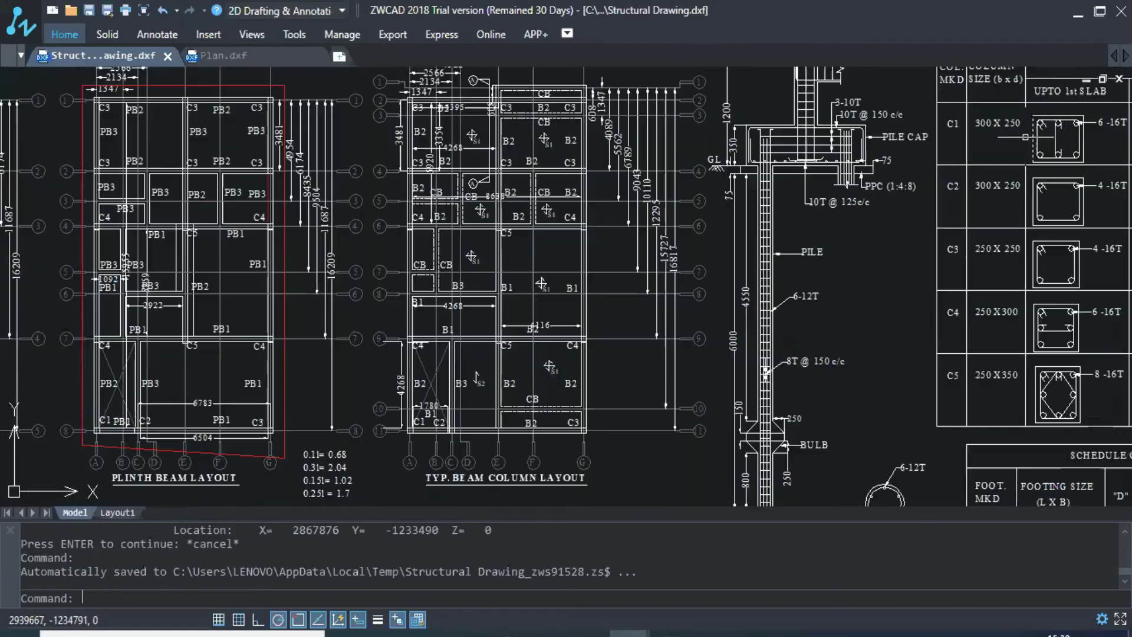
{"action": "scroll", "coordinate": [621, 222], "scroll_direction": "down", "scroll_amount": 1}
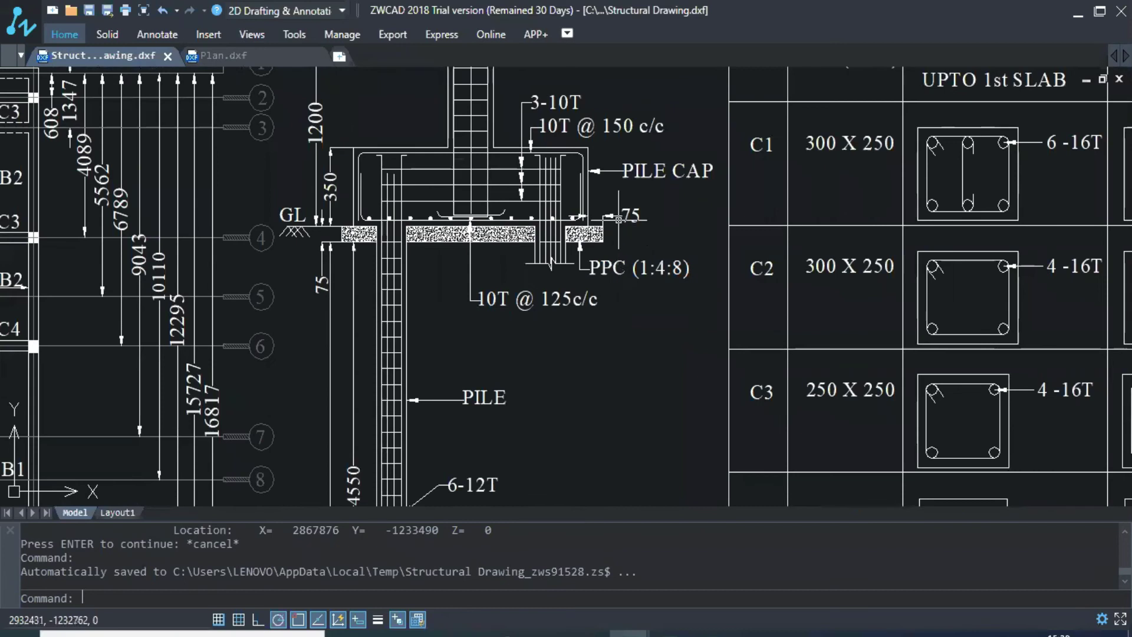
{"action": "scroll", "coordinate": [619, 227], "scroll_direction": "down", "scroll_amount": 1}
{"action": "scroll", "coordinate": [618, 233], "scroll_direction": "up", "scroll_amount": 4}
{"action": "scroll", "coordinate": [619, 253], "scroll_direction": "down", "scroll_amount": 3}
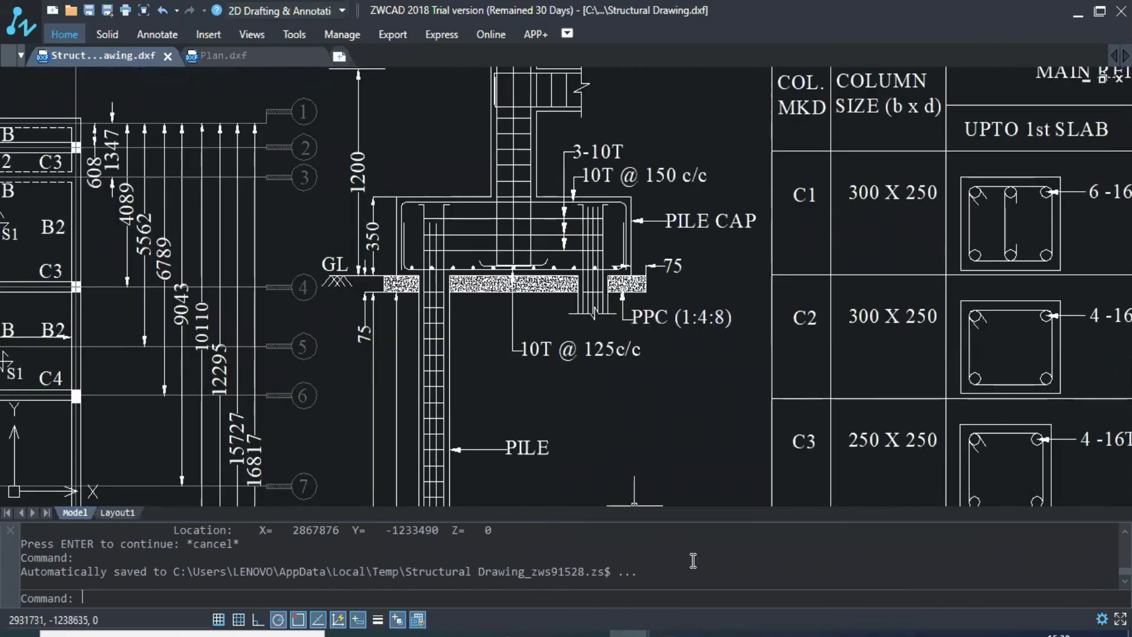
Switch back to Excel and enter =0.075+0.100 as F1's excavation height in cell F6.
{"action": "mouse_move", "coordinate": [629, 634]}
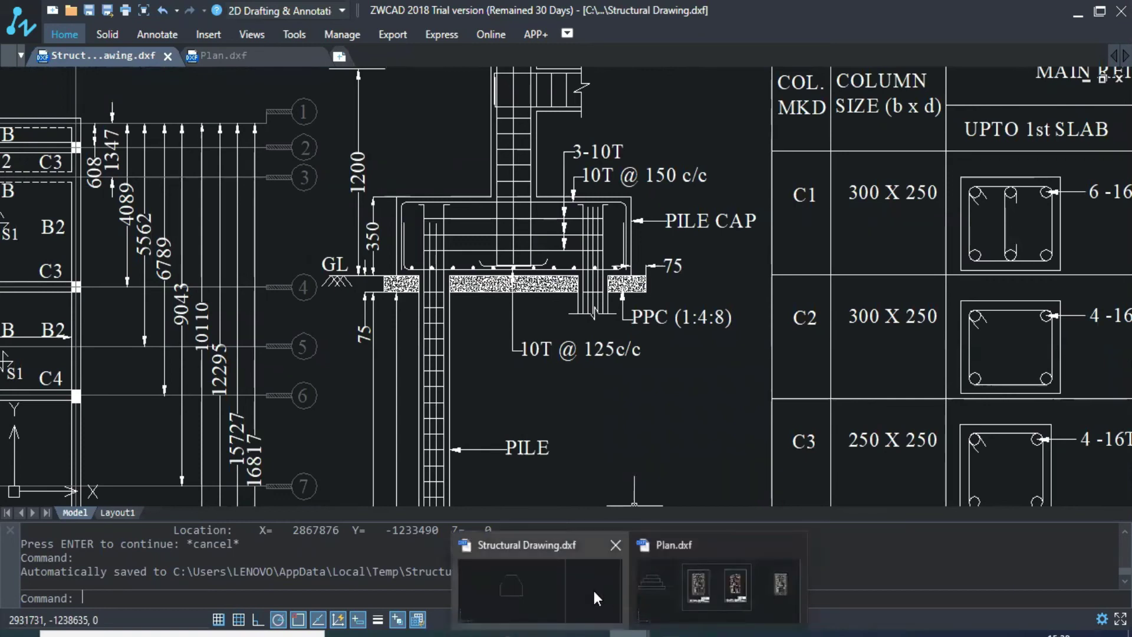
{"action": "left_click", "coordinate": [670, 633]}
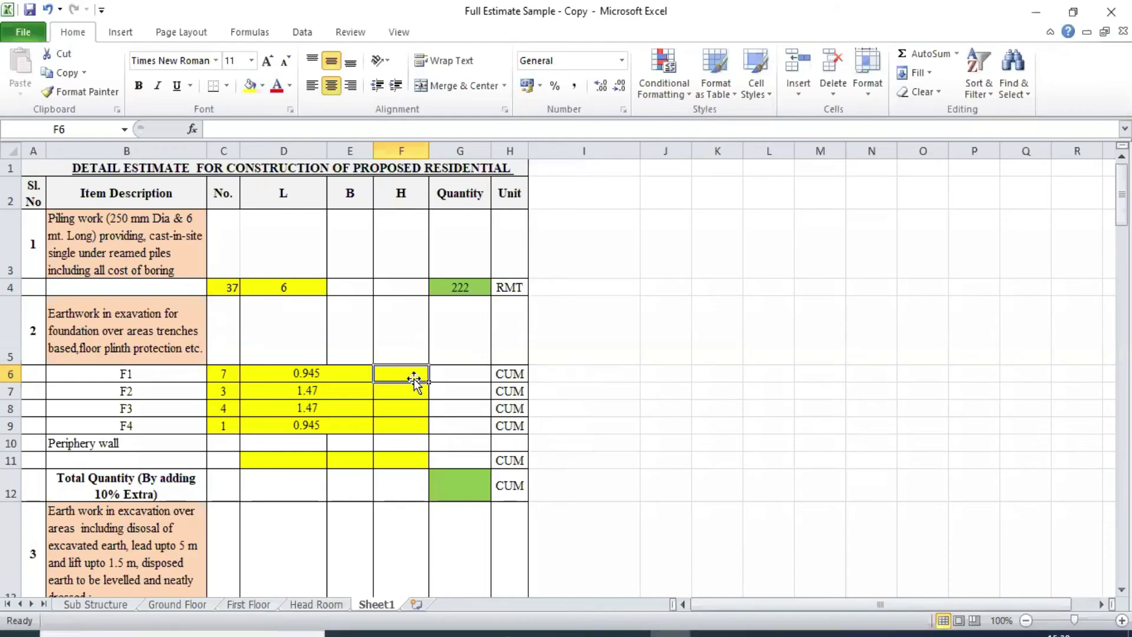
{"action": "type", "text": "="}
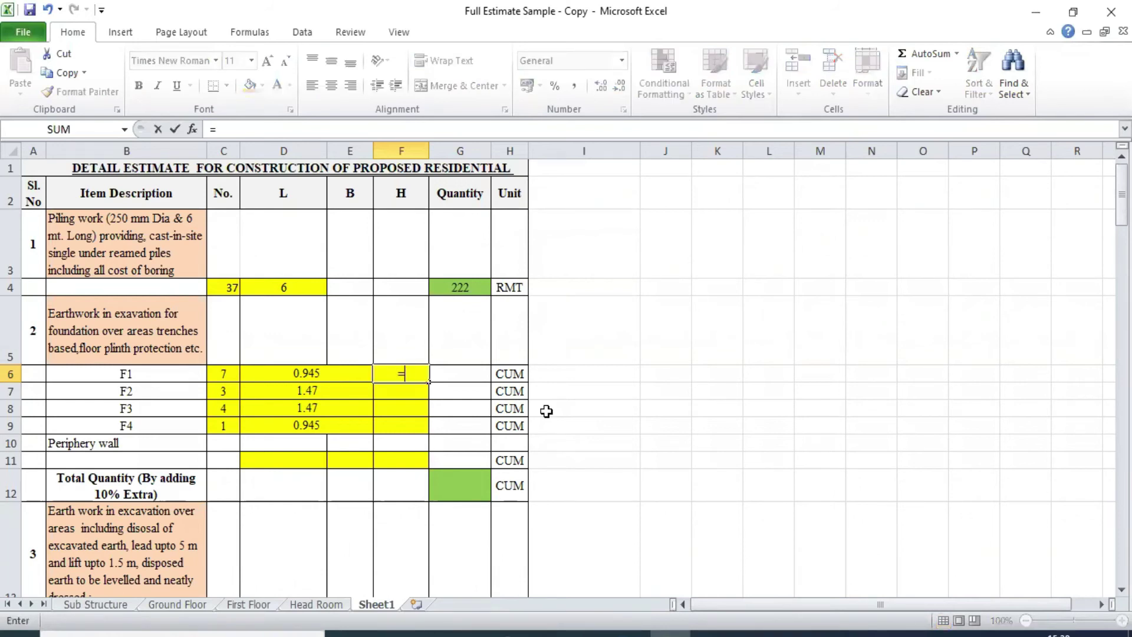
{"action": "type", "text": "0.075+"}
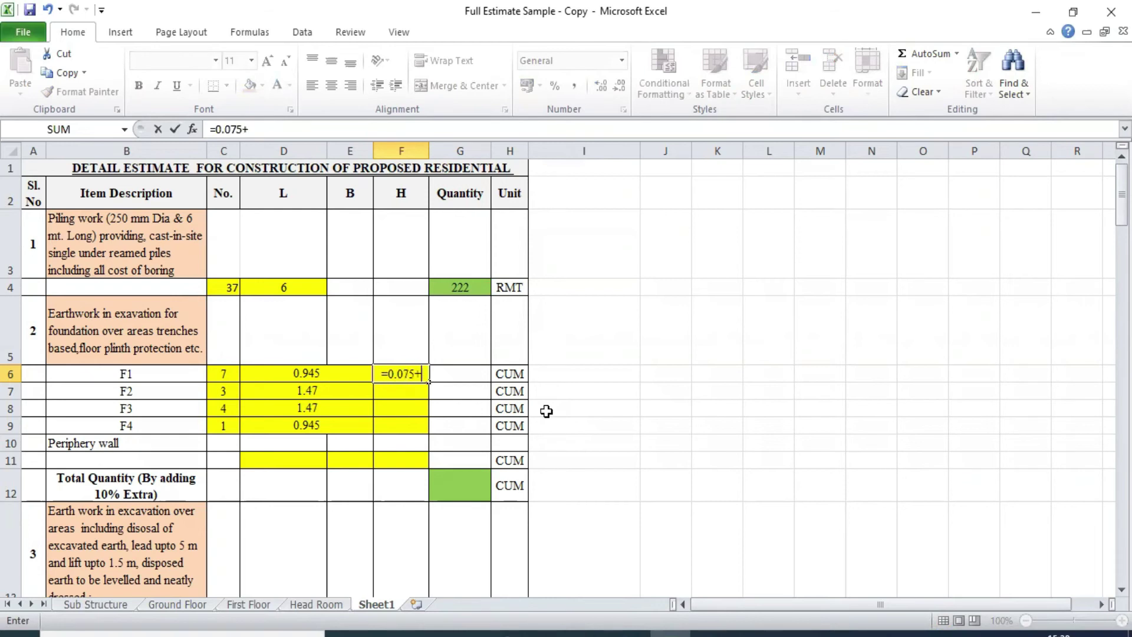
{"action": "type", "text": "0.100"}
{"action": "key", "text": "Return"}
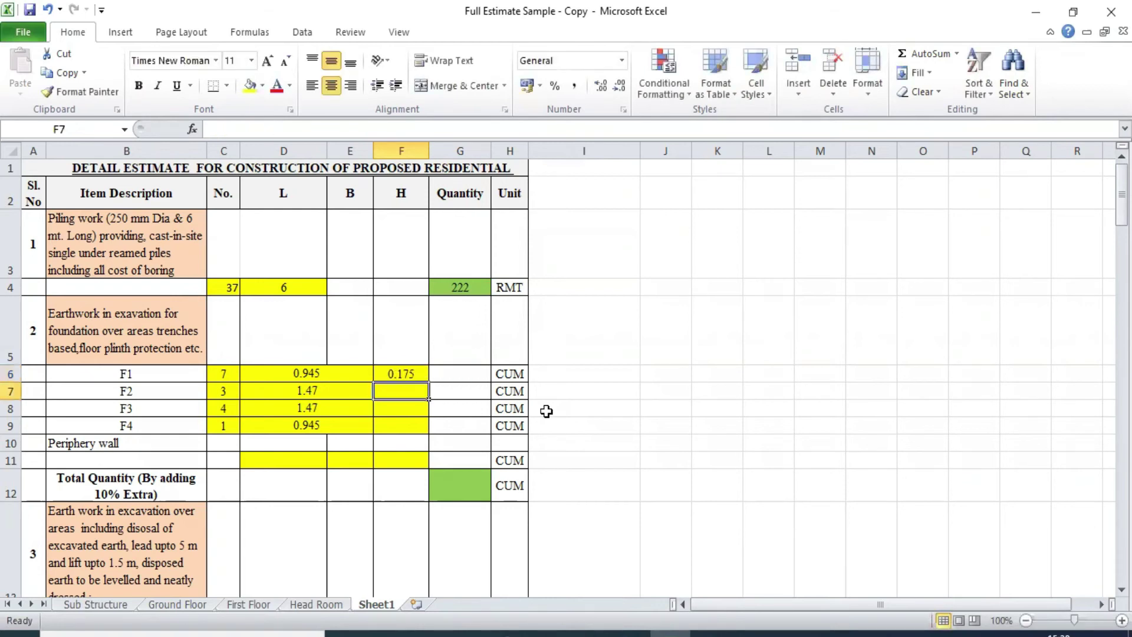
Copy the F1 height formula down to the F2, F3 and F4 rows, cells F7 to F9, and check the copies.
{"action": "left_click", "coordinate": [399, 367]}
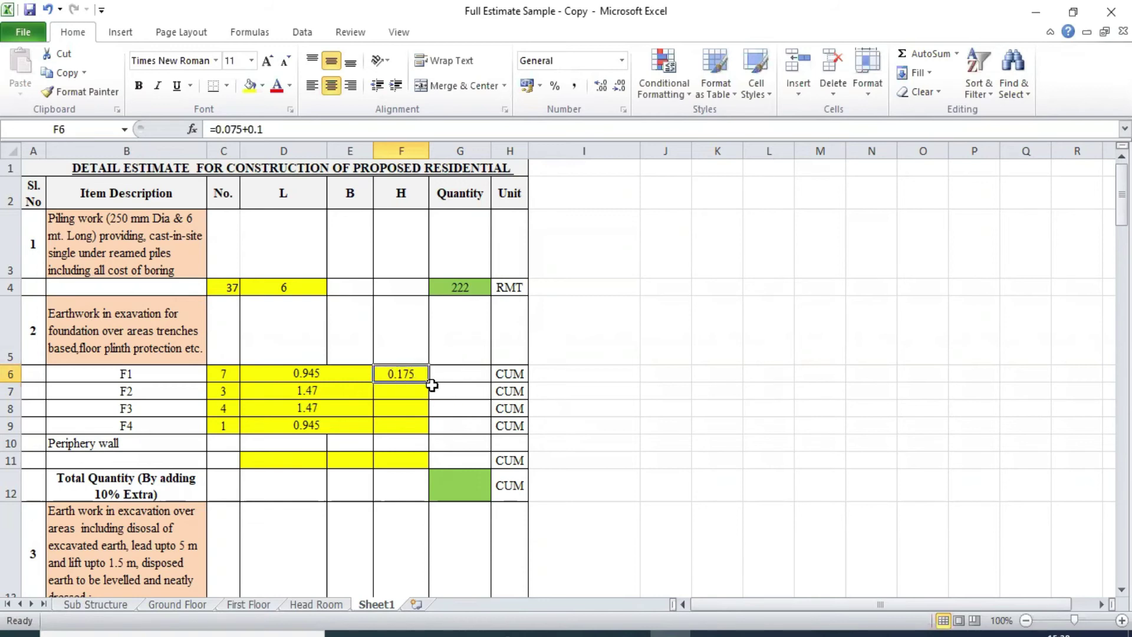
{"action": "left_click_drag", "start_coordinate": [430, 383], "coordinate": [424, 432]}
{"action": "left_click", "coordinate": [404, 394]}
{"action": "left_click", "coordinate": [408, 411]}
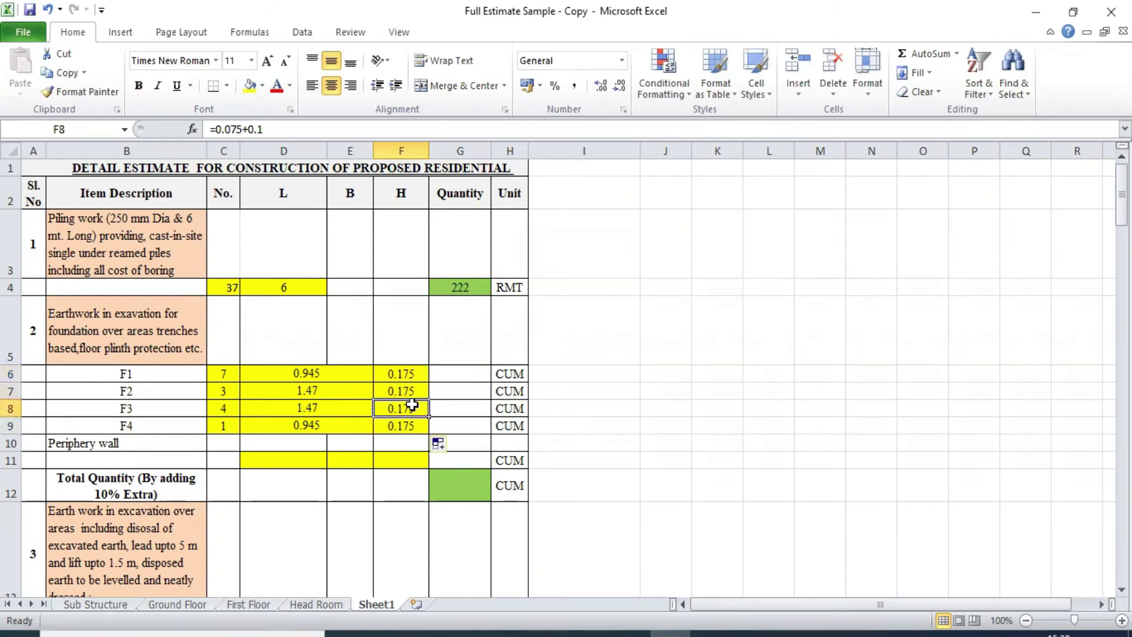
{"action": "left_click", "coordinate": [404, 392]}
{"action": "left_click", "coordinate": [404, 408]}
{"action": "left_click", "coordinate": [403, 424]}
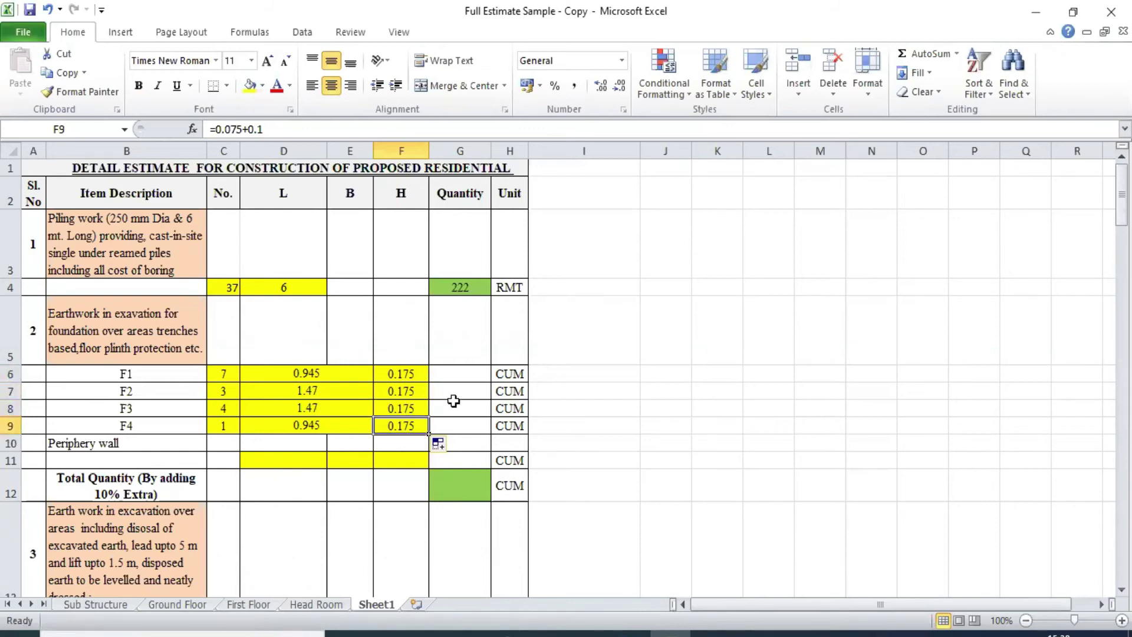
{"action": "left_click", "coordinate": [512, 373]}
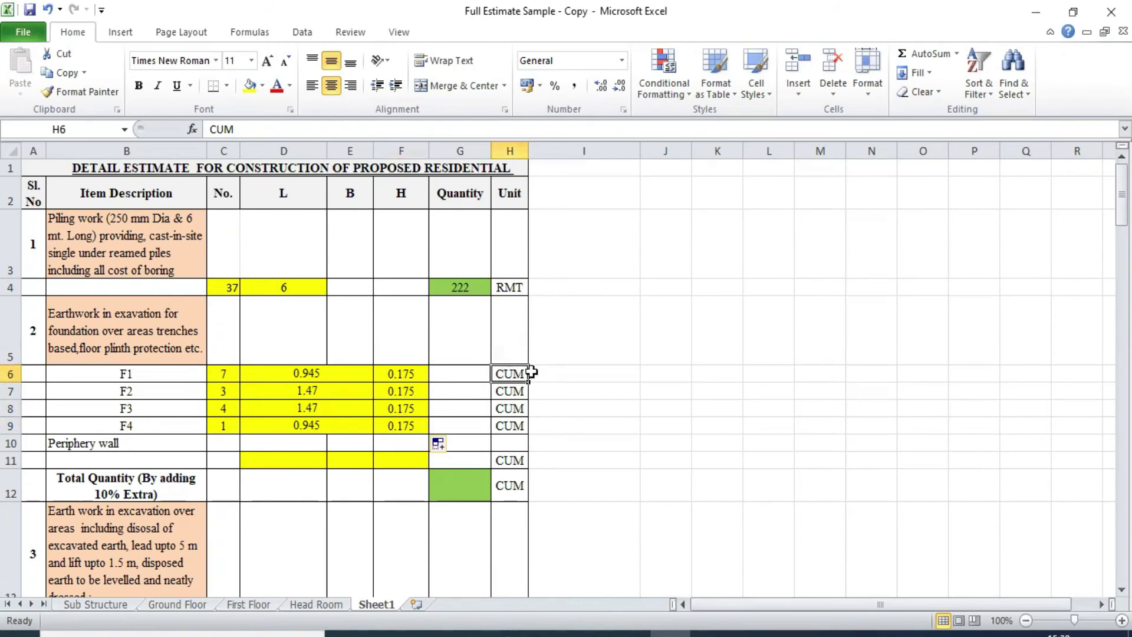
{"action": "left_click", "coordinate": [214, 373]}
{"action": "left_click", "coordinate": [285, 373]}
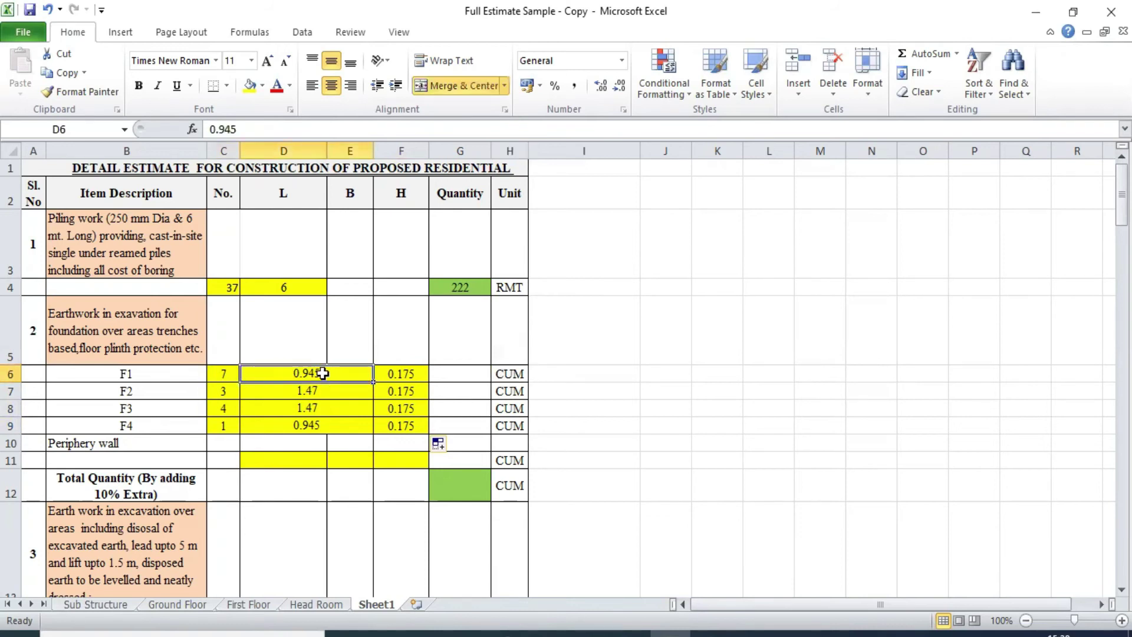
{"action": "left_click", "coordinate": [400, 371]}
{"action": "left_click", "coordinate": [447, 281]}
{"action": "left_click", "coordinate": [86, 220]}
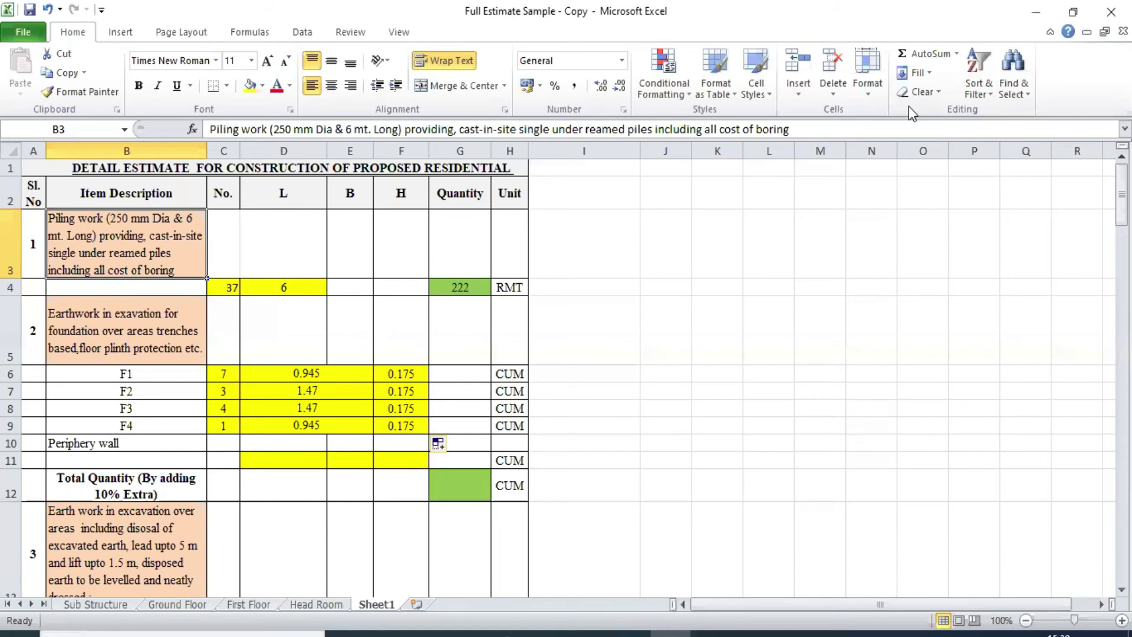
{"action": "left_click_drag", "start_coordinate": [306, 373], "coordinate": [306, 391]}
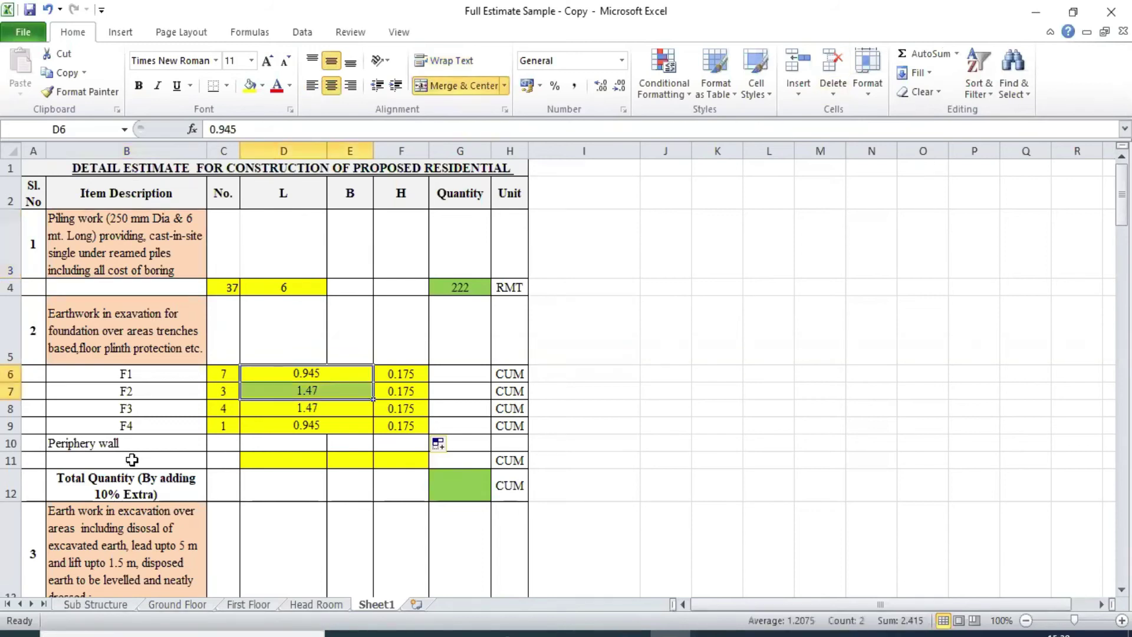
Select the periphery wall's number cell C11, switch to the structural drawing and examine the plinth beam layout.
{"action": "left_click", "coordinate": [80, 444]}
{"action": "left_click", "coordinate": [188, 464]}
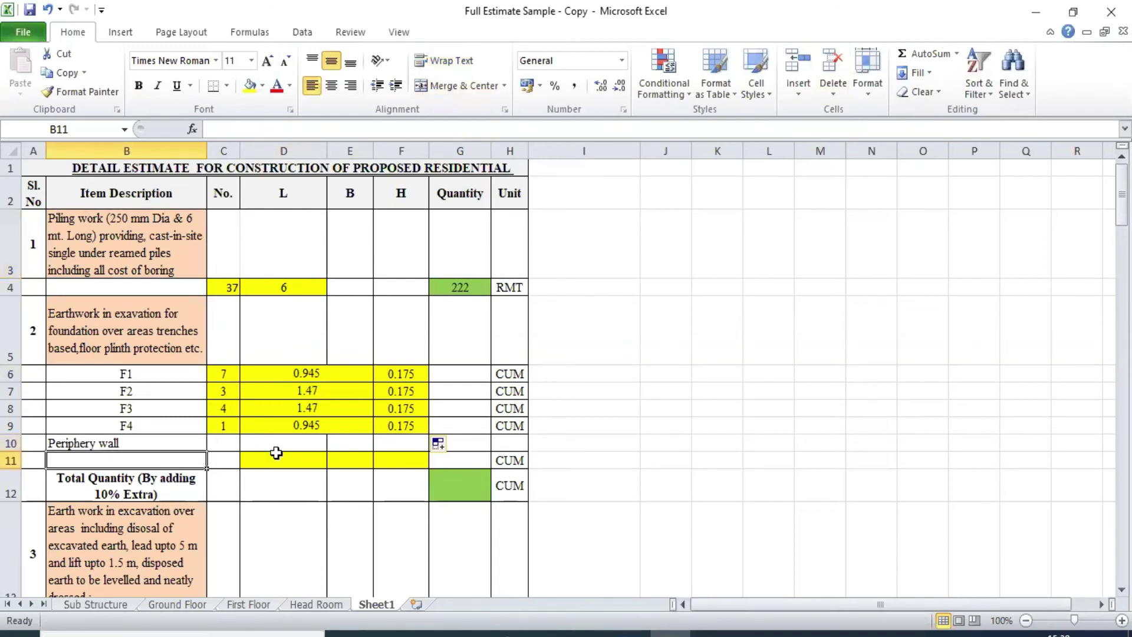
{"action": "left_click", "coordinate": [217, 457]}
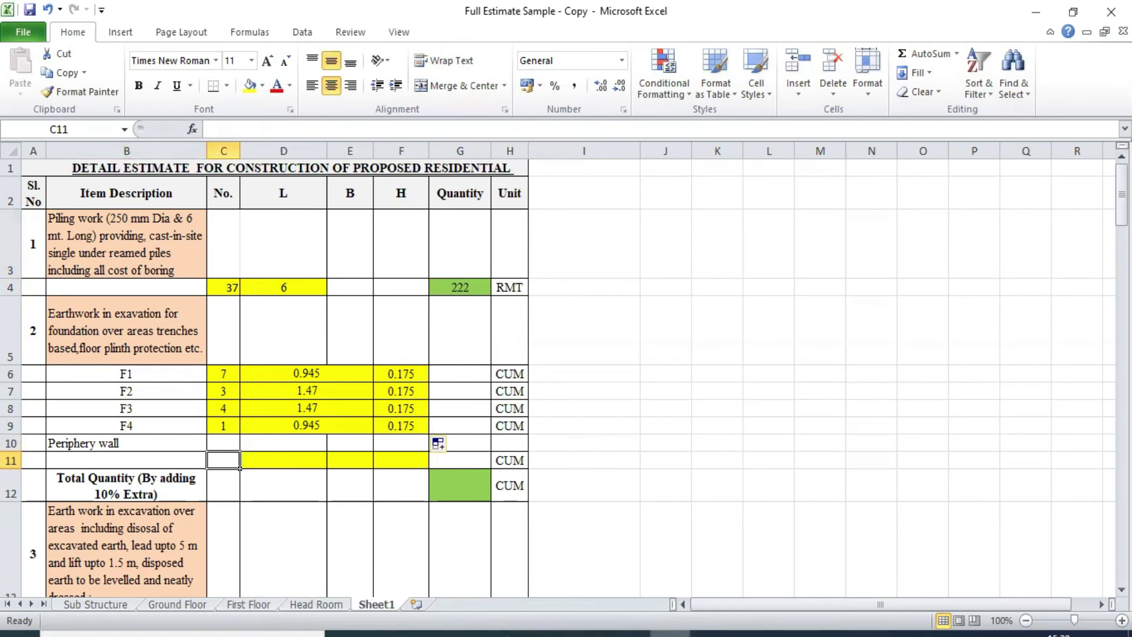
{"action": "mouse_move", "coordinate": [567, 546]}
{"action": "left_click", "coordinate": [546, 576]}
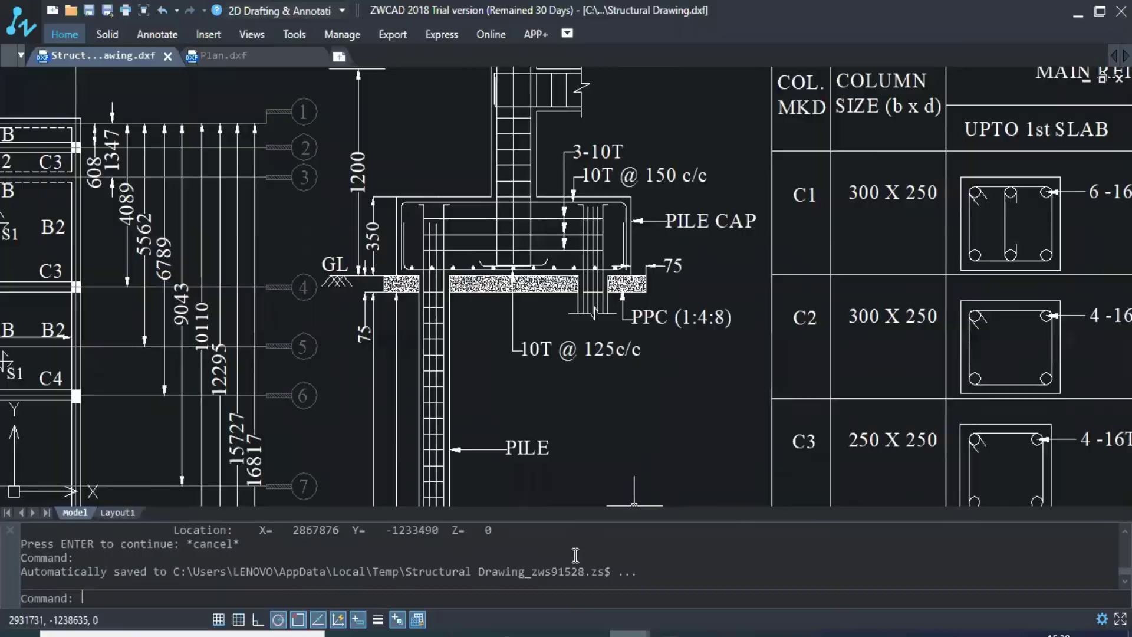
{"action": "scroll", "coordinate": [384, 324], "scroll_direction": "up", "scroll_amount": 5}
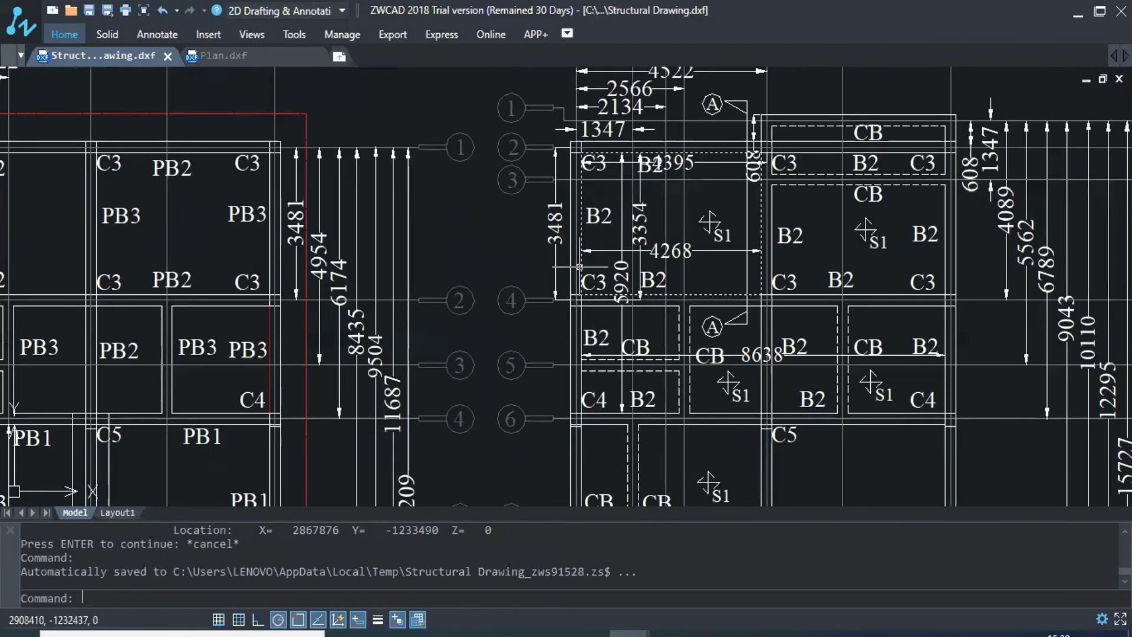
{"action": "scroll", "coordinate": [576, 222], "scroll_direction": "down", "scroll_amount": 3}
{"action": "left_click_drag", "start_coordinate": [589, 448], "coordinate": [581, 252]}
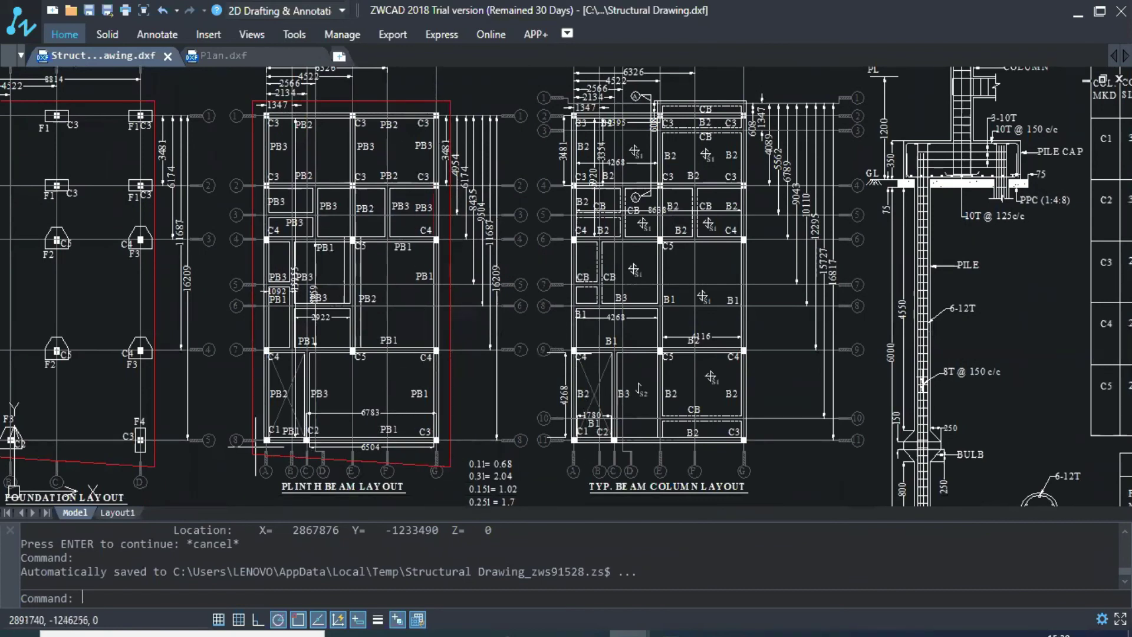
{"action": "scroll", "coordinate": [452, 100], "scroll_direction": "up", "scroll_amount": 3}
{"action": "scroll", "coordinate": [368, 97], "scroll_direction": "down", "scroll_amount": 3}
{"action": "scroll", "coordinate": [352, 112], "scroll_direction": "up", "scroll_amount": 5}
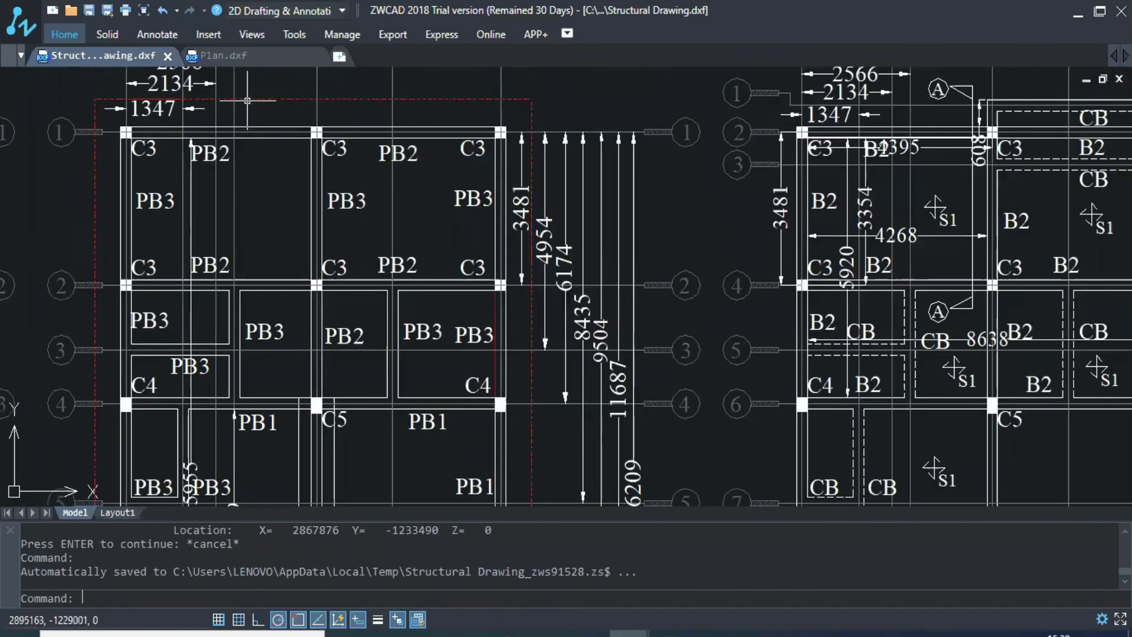
List the properties of the plinth beam layout's outer outline to read its perimeter, and close the listing.
{"action": "left_click", "coordinate": [251, 125]}
{"action": "scroll", "coordinate": [251, 125], "scroll_direction": "up", "scroll_amount": 2}
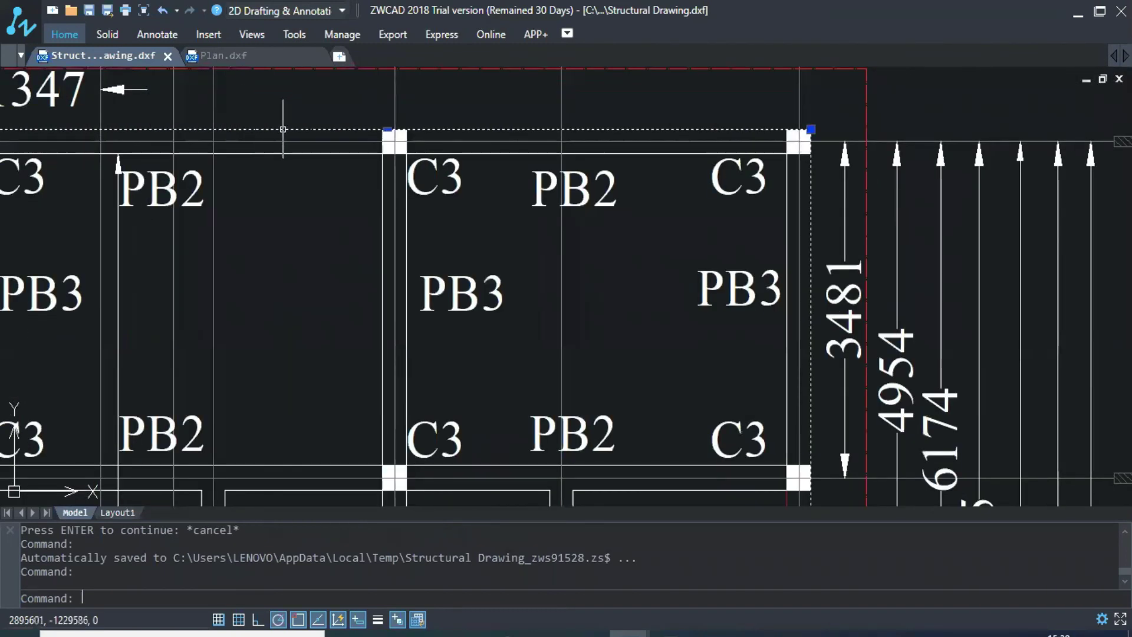
{"action": "scroll", "coordinate": [278, 126], "scroll_direction": "down", "scroll_amount": 6}
{"action": "scroll", "coordinate": [353, 383], "scroll_direction": "up", "scroll_amount": 3}
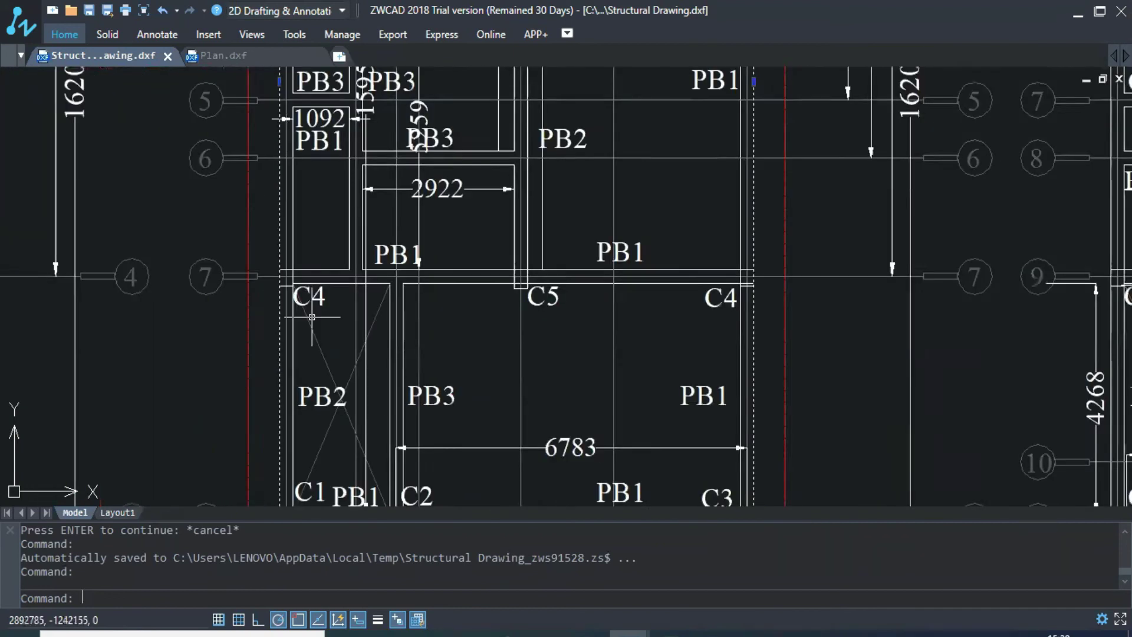
{"action": "scroll", "coordinate": [380, 290], "scroll_direction": "down", "scroll_amount": 5}
{"action": "scroll", "coordinate": [383, 177], "scroll_direction": "up", "scroll_amount": 2}
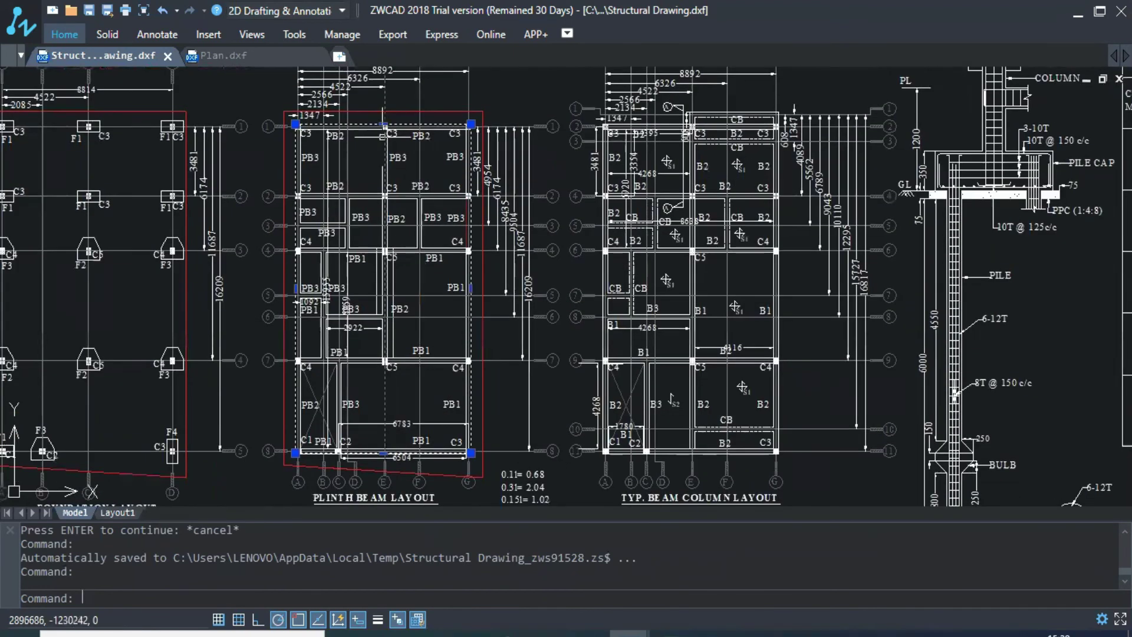
{"action": "scroll", "coordinate": [390, 207], "scroll_direction": "up", "scroll_amount": 3}
{"action": "type", "text": "LI"}
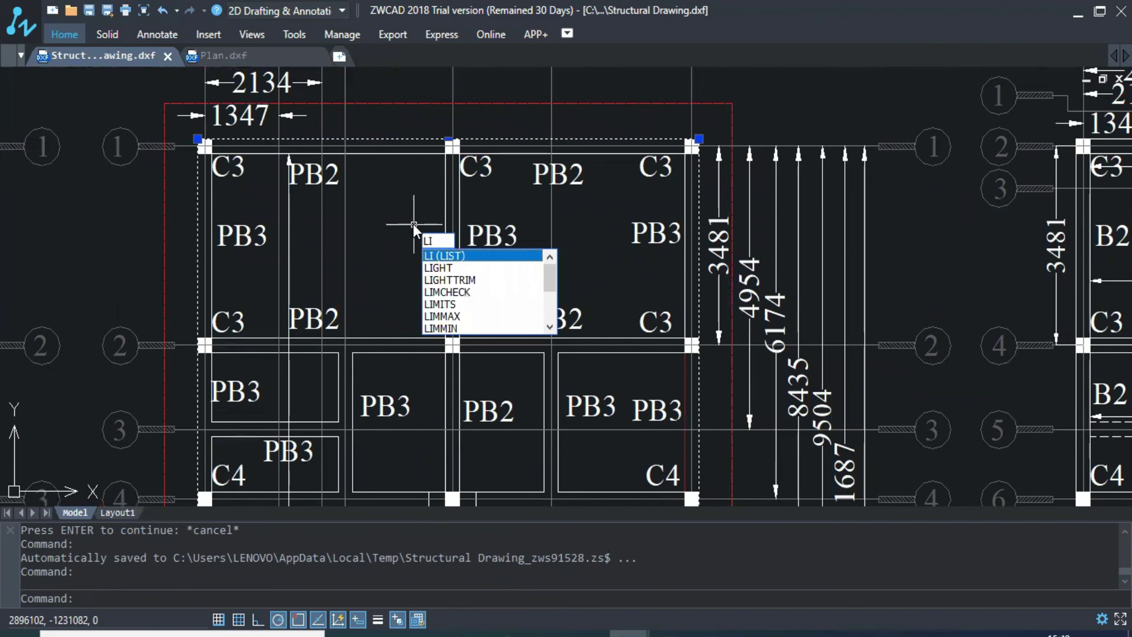
{"action": "key", "text": "Return"}
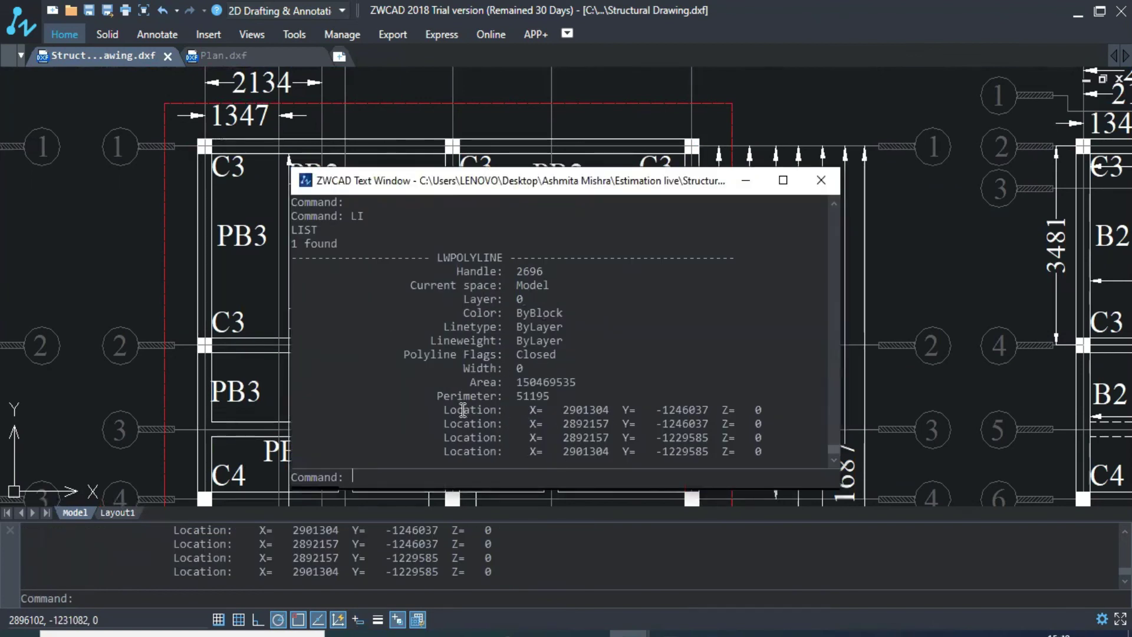
{"action": "left_click", "coordinate": [821, 180]}
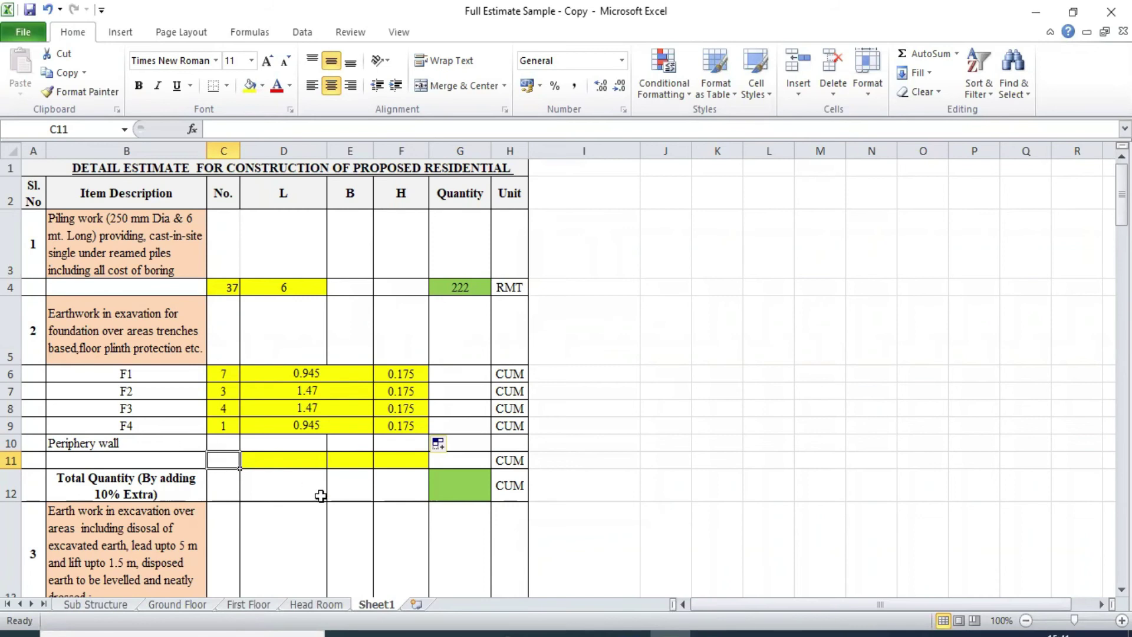
In the Excel estimate, enter 1 as the periphery wall's number in C11 and 51.21 as its length in D11.
{"action": "type", "text": "1"}
{"action": "key", "text": "Return"}
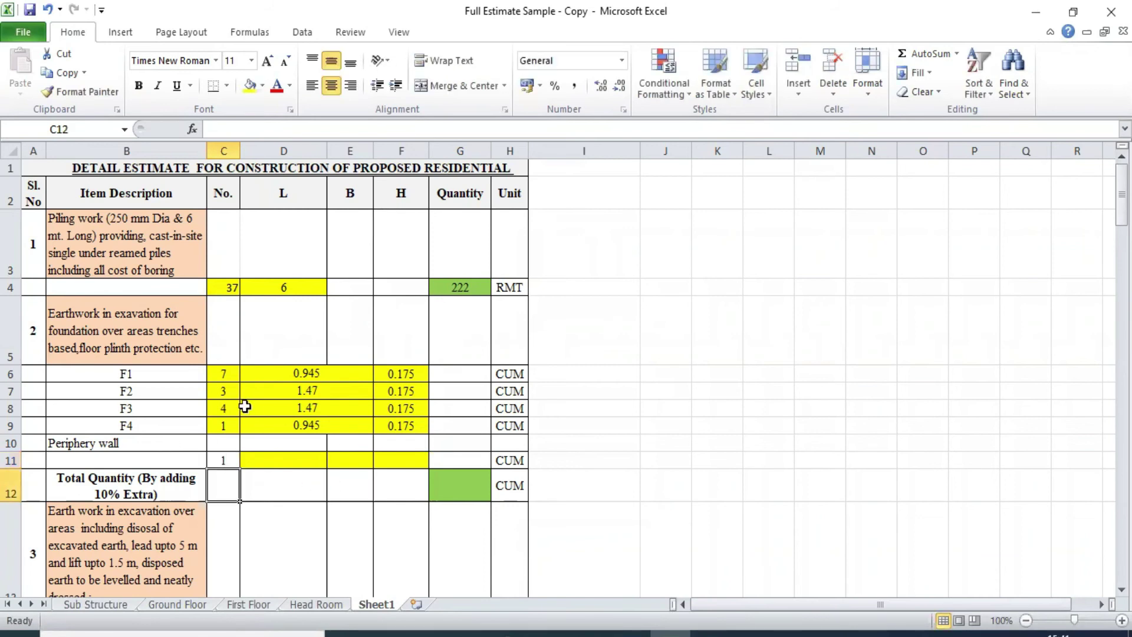
{"action": "left_click", "coordinate": [293, 462]}
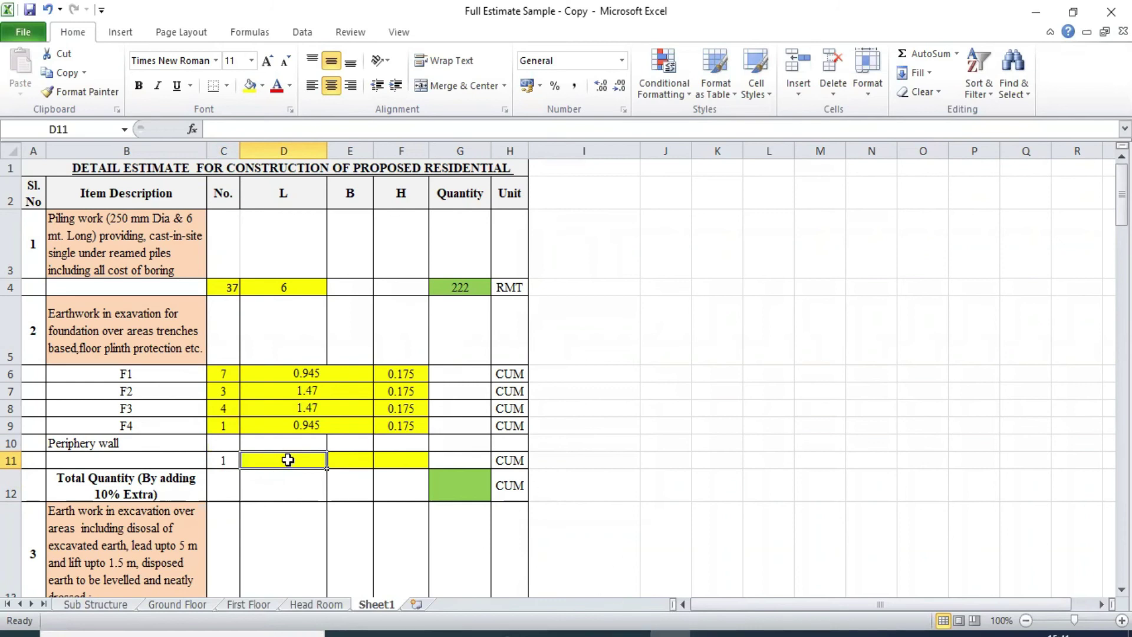
{"action": "type", "text": "51.2"}
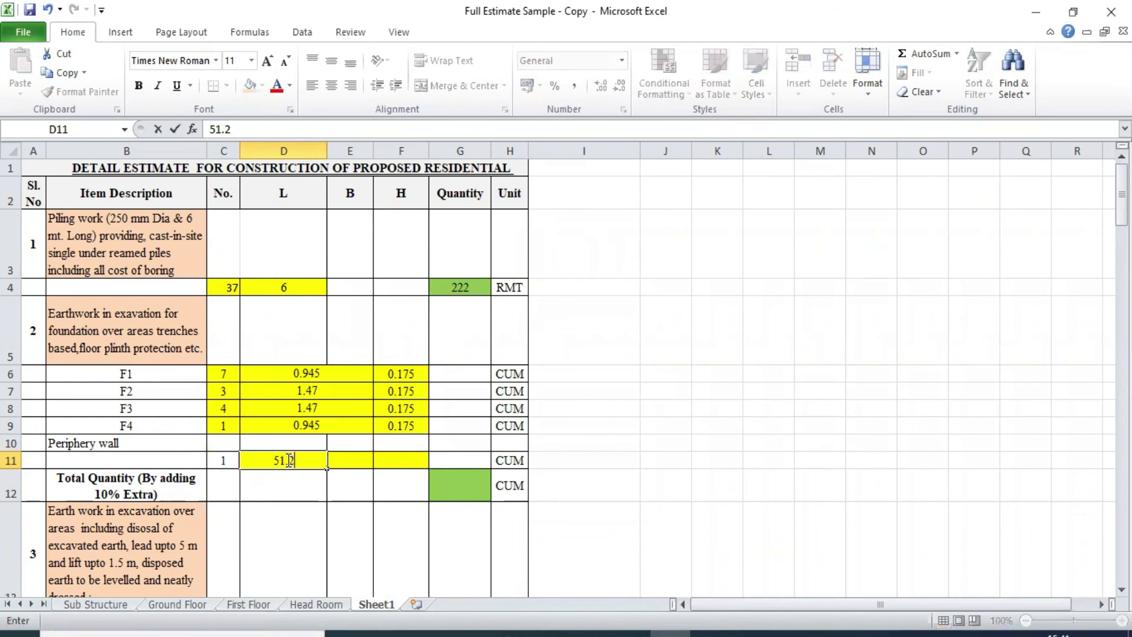
{"action": "key", "text": "Return"}
Select the periphery wall's width cell E11, check the stepped wall footing section in the structural drawing, and return to Excel.
{"action": "left_click", "coordinate": [348, 460]}
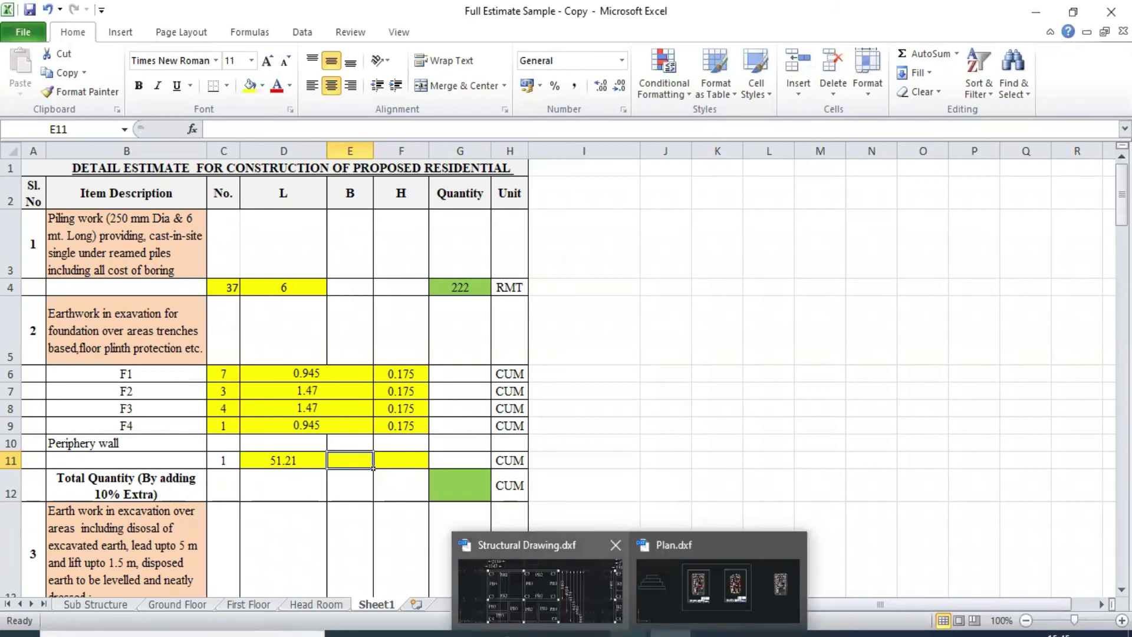
{"action": "left_click", "coordinate": [554, 566]}
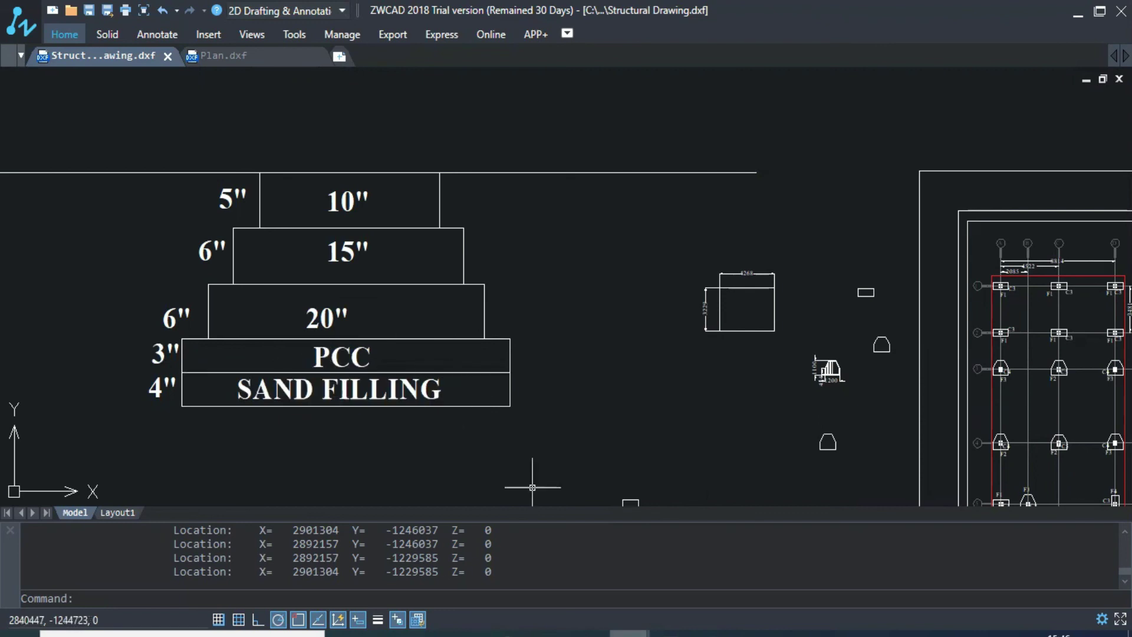
{"action": "mouse_move", "coordinate": [671, 634]}
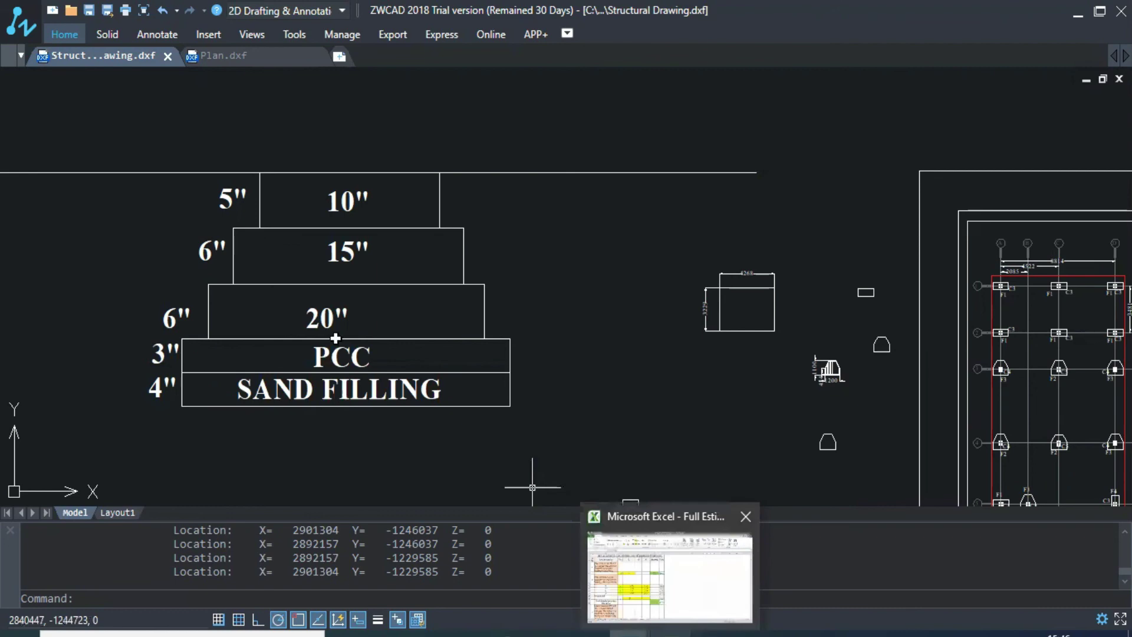
{"action": "left_click", "coordinate": [670, 577]}
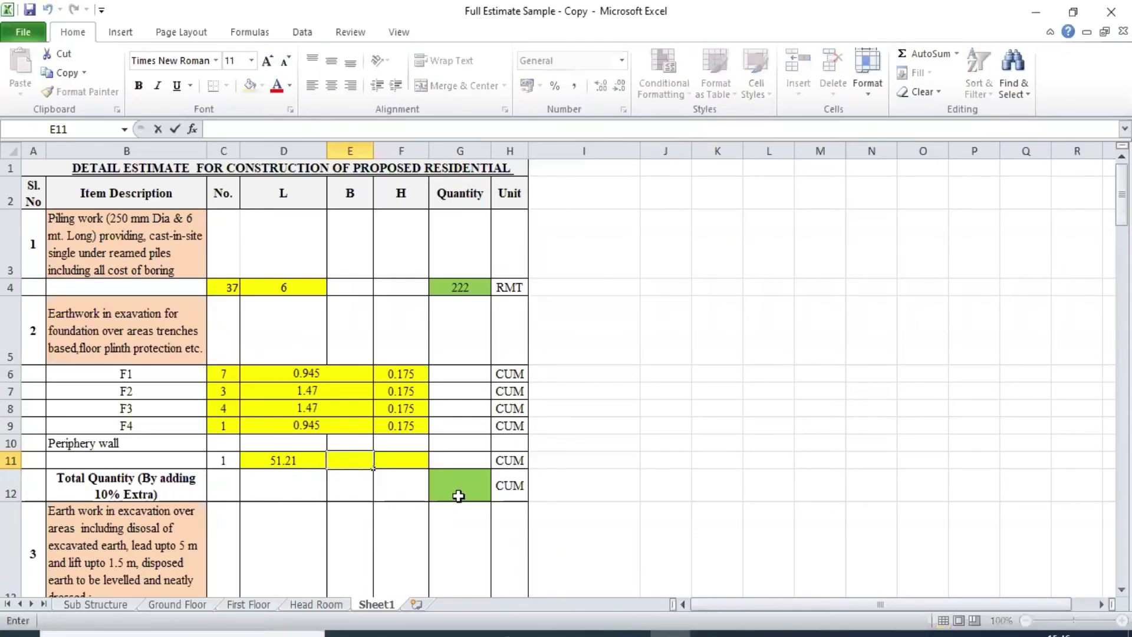
{"action": "left_click", "coordinate": [675, 458]}
{"action": "left_click", "coordinate": [364, 459]}
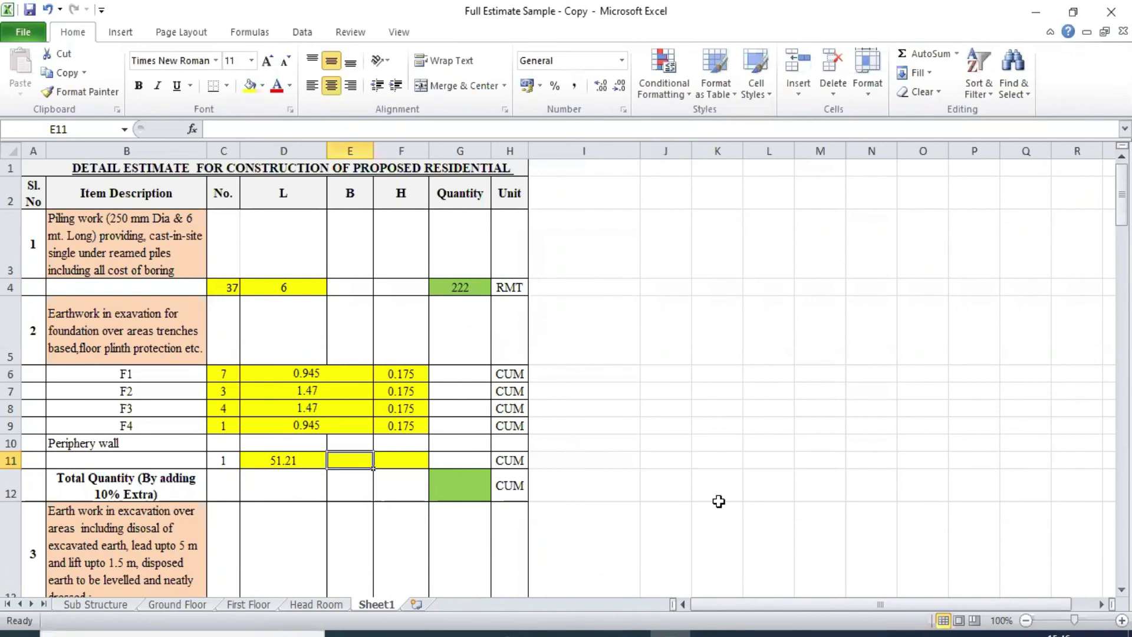
{"action": "type", "text": "=26*"}
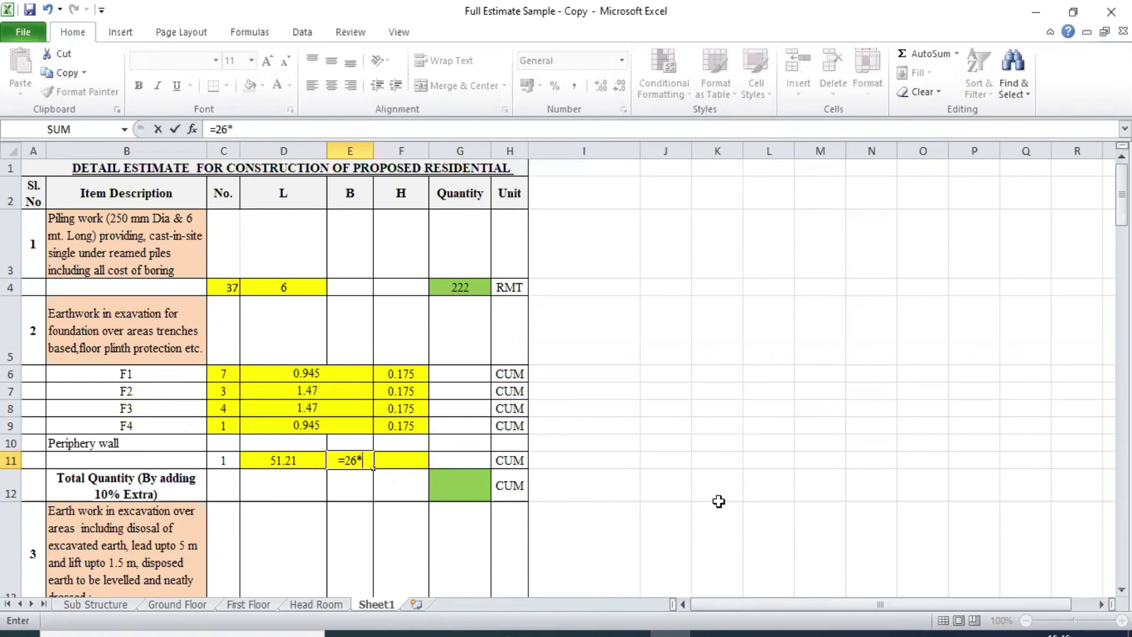
{"action": "key", "text": "BackSpace"}
{"action": "key", "text": "Escape"}
Calculate =26*25 in the empty cell J8 beside the estimate table.
{"action": "left_click", "coordinate": [719, 501]}
{"action": "left_click", "coordinate": [689, 425]}
{"action": "type", "text": "=26*25"}
{"action": "key", "text": "Return"}
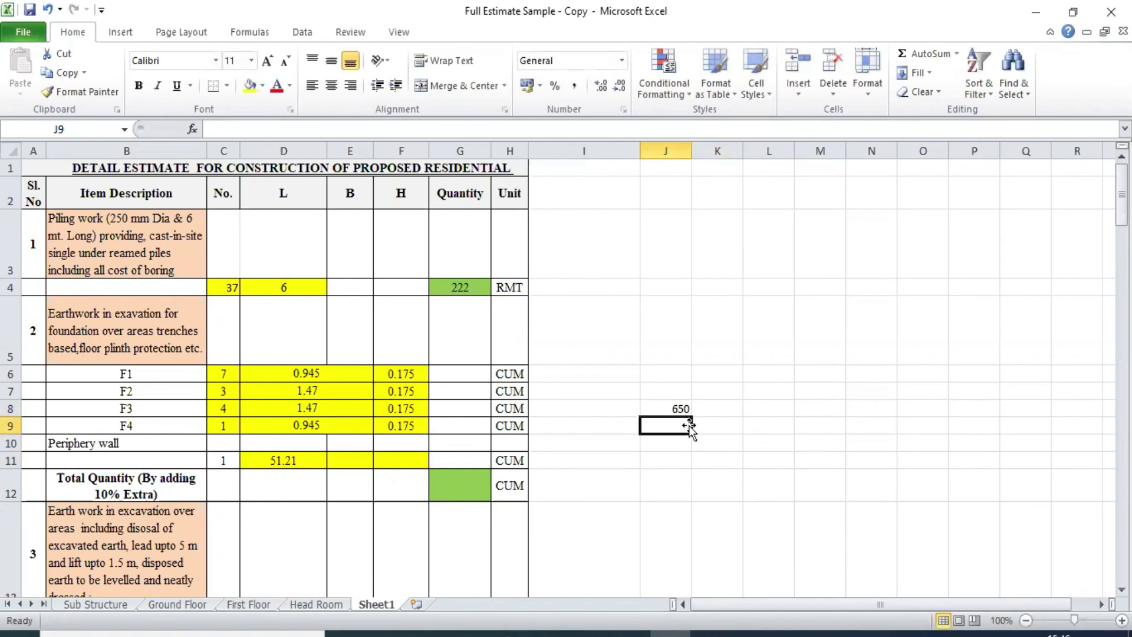
{"action": "type", "text": "="}
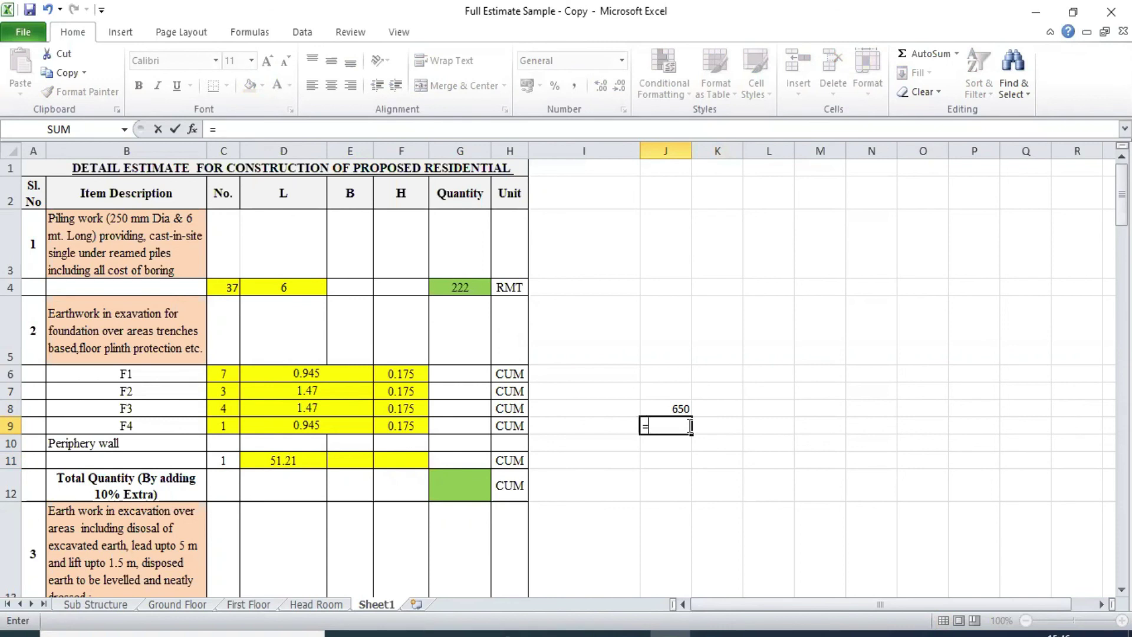
{"action": "left_click", "coordinate": [668, 408]}
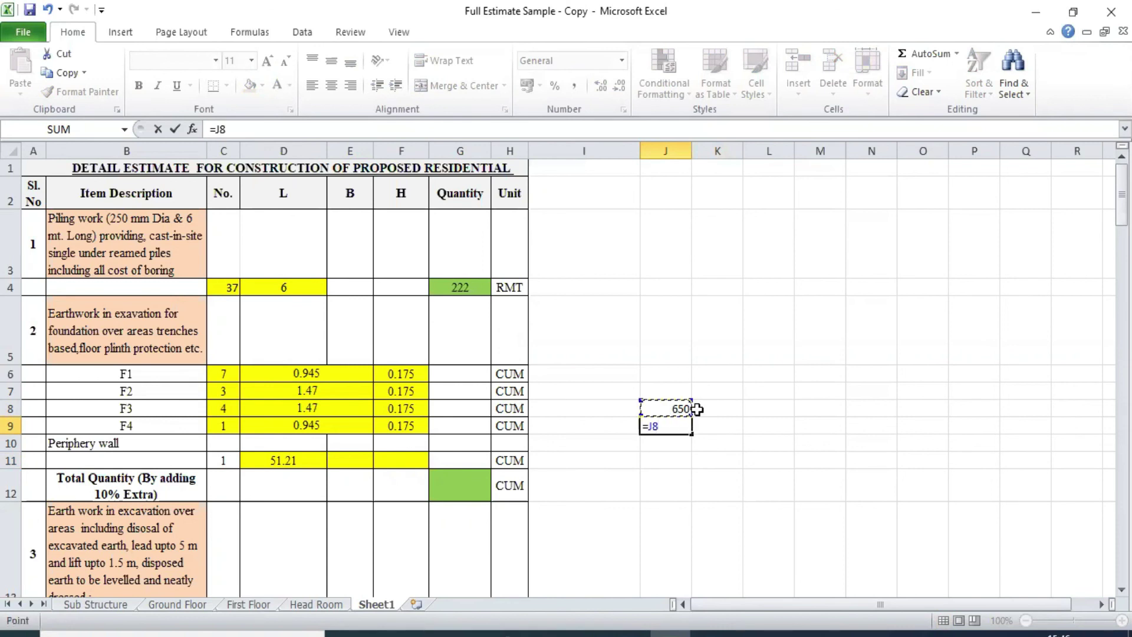
{"action": "key", "text": "Escape"}
{"action": "left_click", "coordinate": [681, 409]}
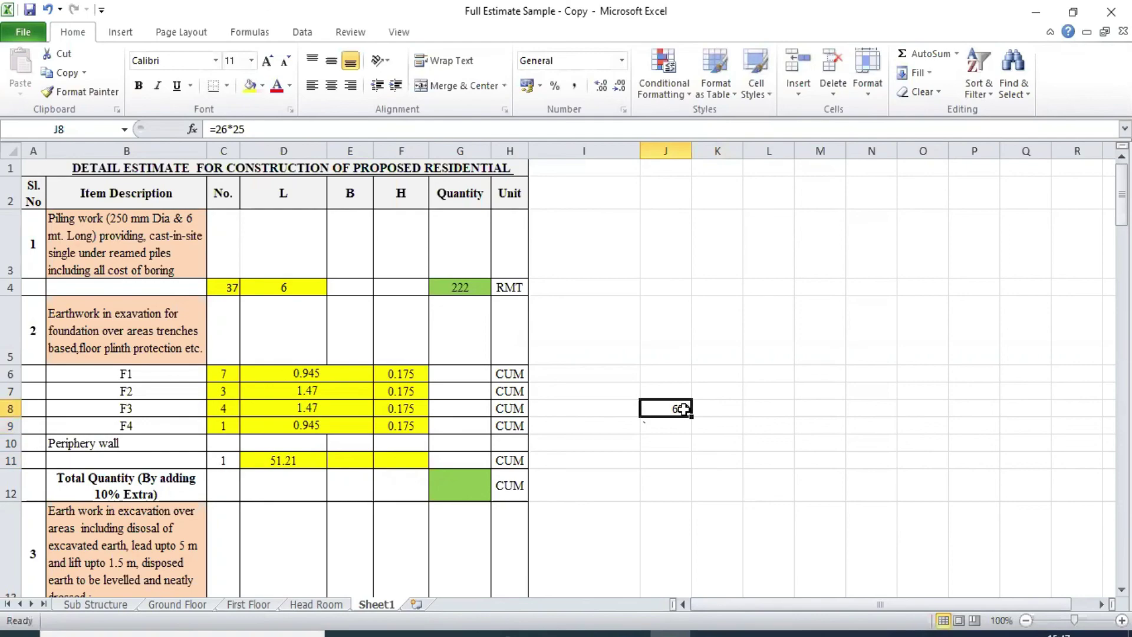